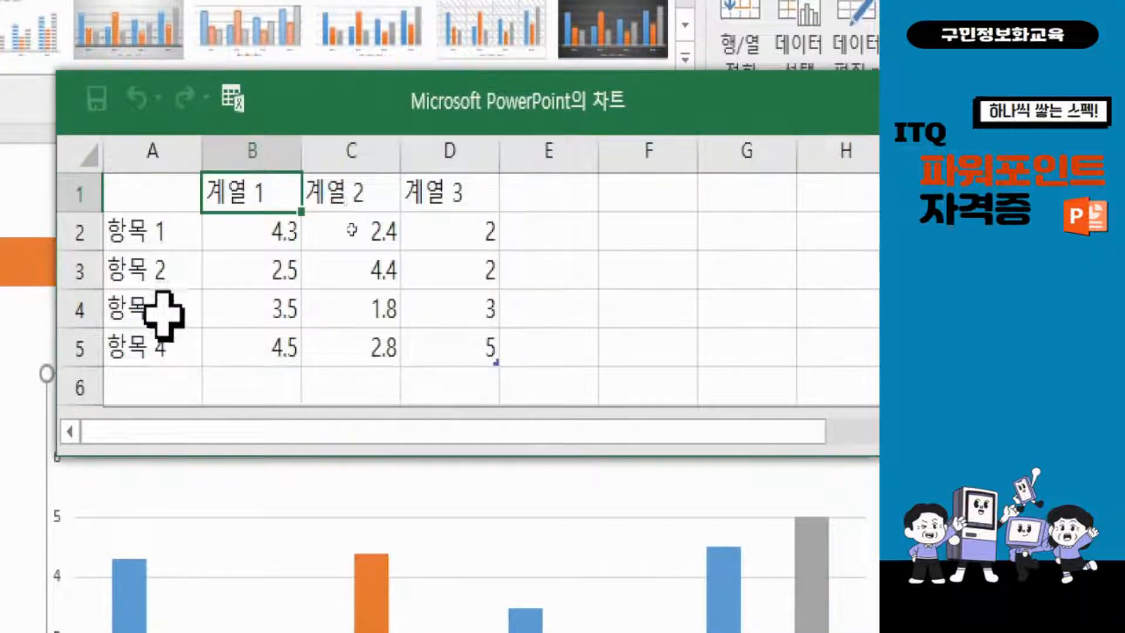
# Step: Enter 배달의 민족 as the first category name in cell A2 of the chart data
pyautogui.click(150, 234)
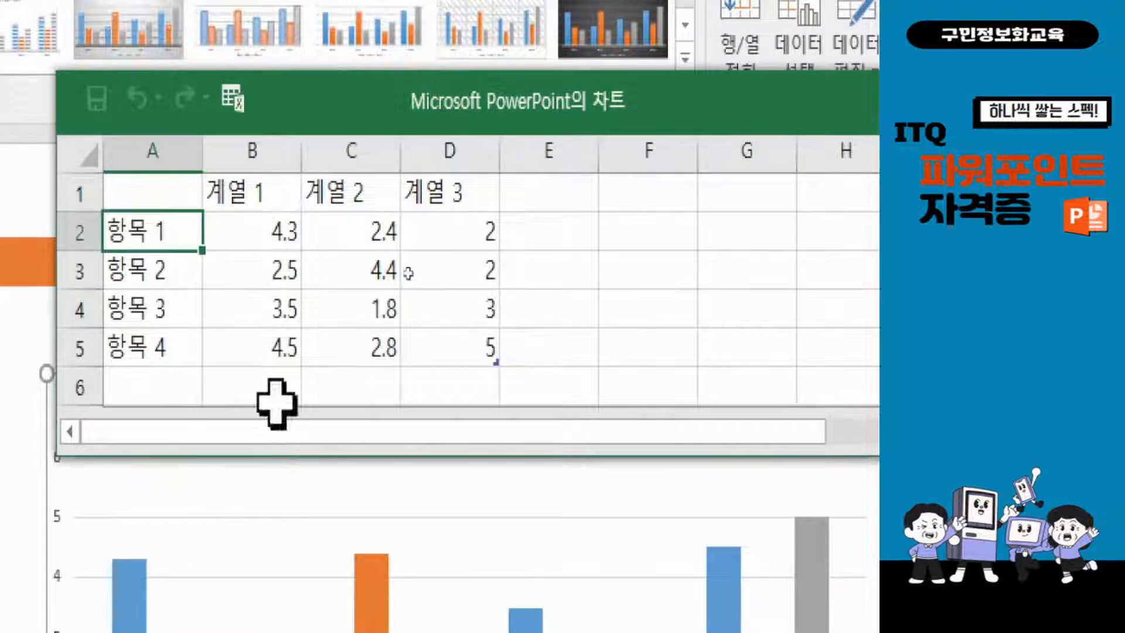
pyautogui.write('qoe')
pyautogui.press('BackSpace')
pyautogui.press('BackSpace')
pyautogui.press('BackSpace')
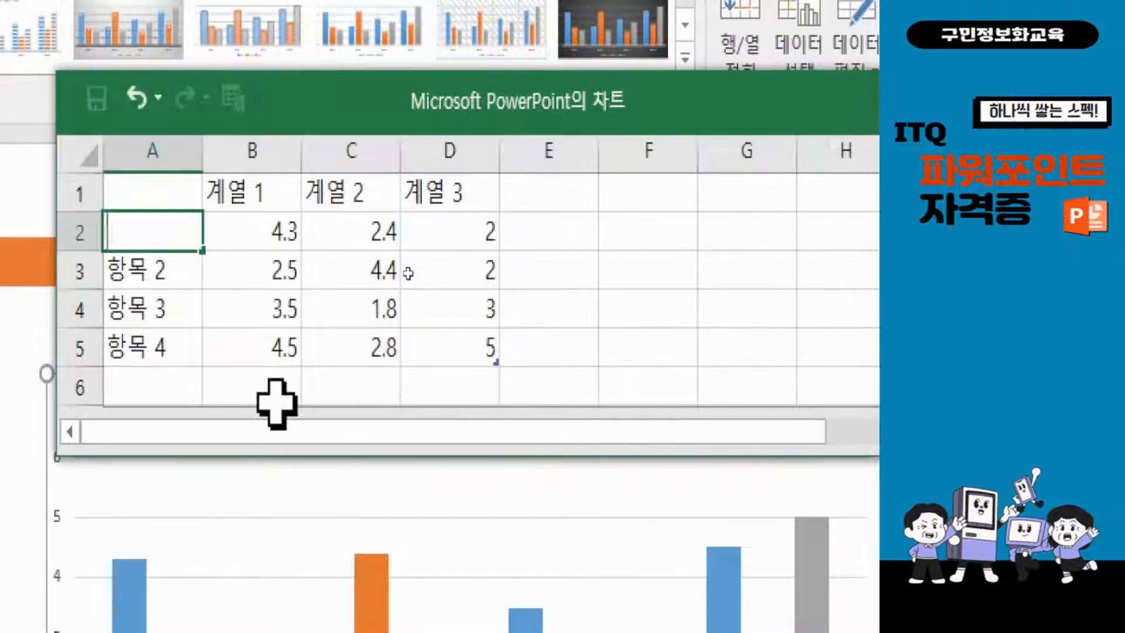
pyautogui.write('배달의 ')
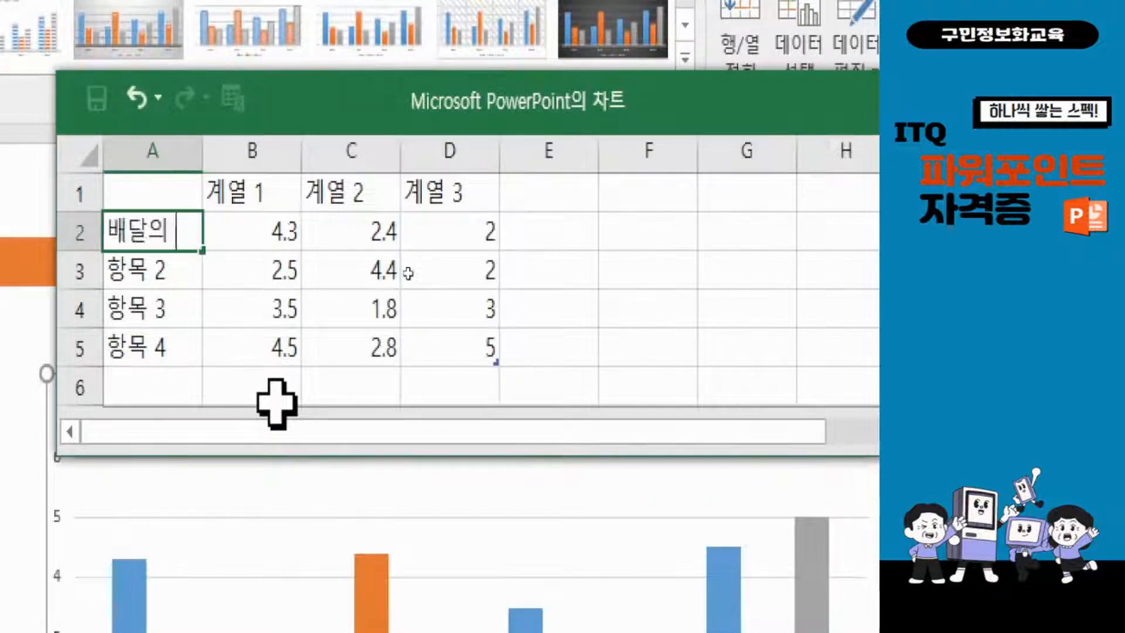
pyautogui.write('민족')
pyautogui.press('Return')
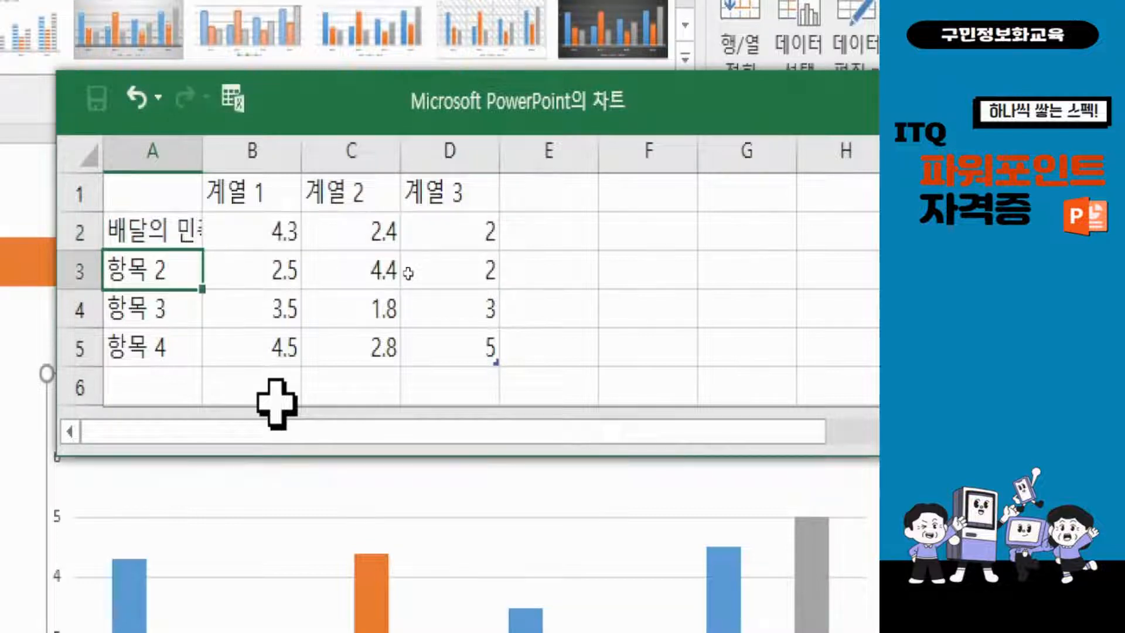
# Step: Replace the second category name in cell A3 with 요기요
pyautogui.write('ㅣ요')
pyautogui.press('BackSpace')
pyautogui.press('BackSpace')
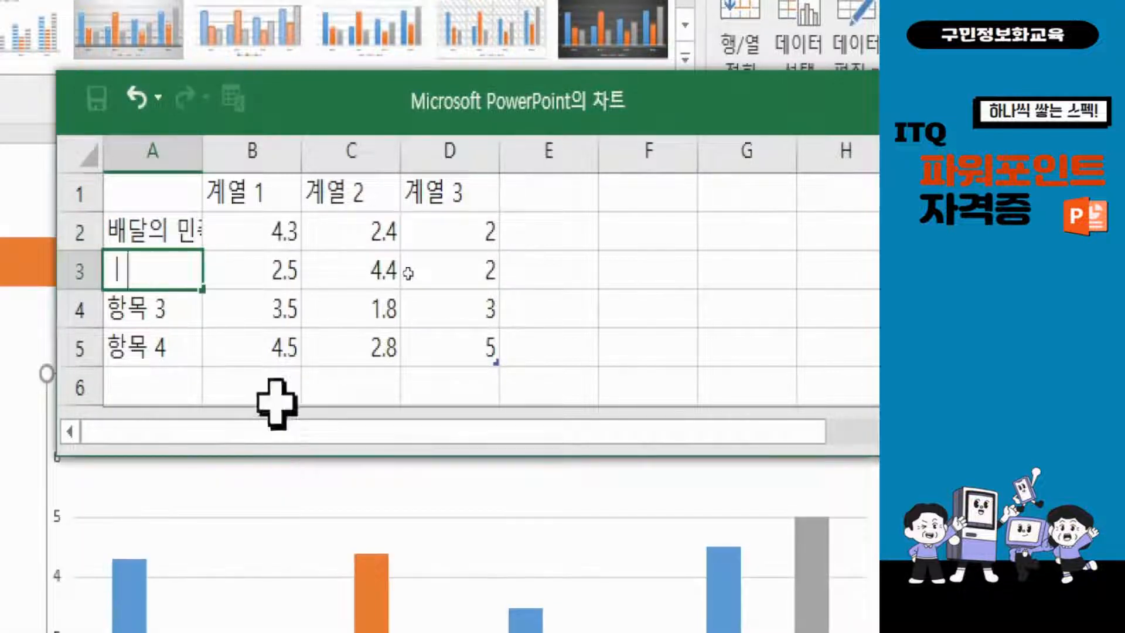
pyautogui.press('BackSpace')
pyautogui.write('요기요')
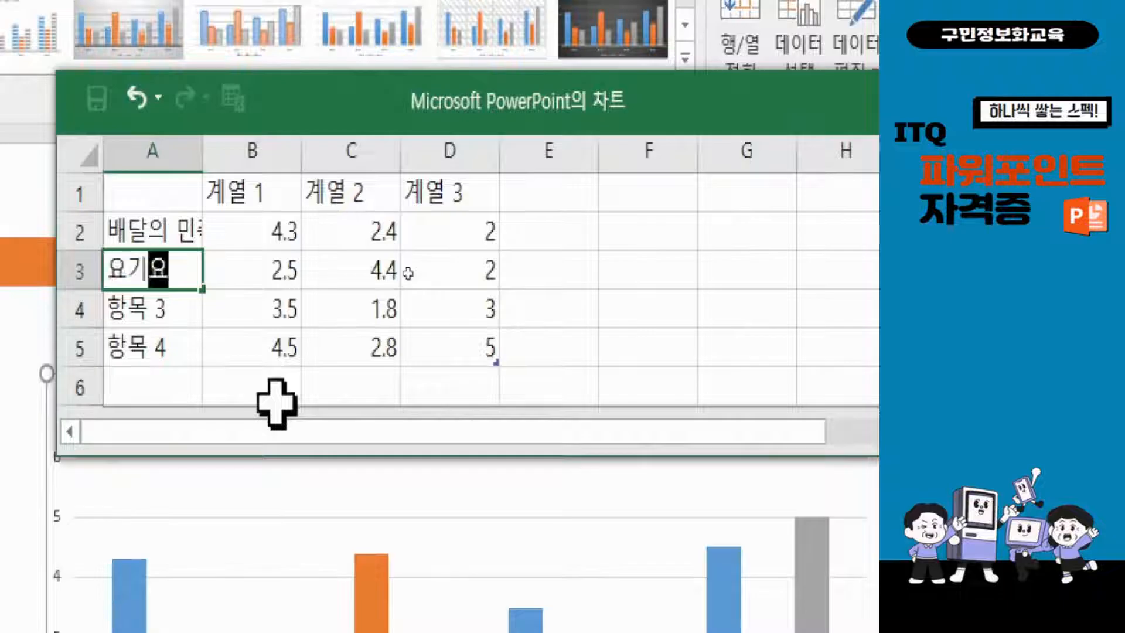
pyautogui.press('Return')
# Step: Enter the category names 쿠팡이츠, 배달특급 and 위메프 in cells A4 to A6
pyautogui.write('쿠')
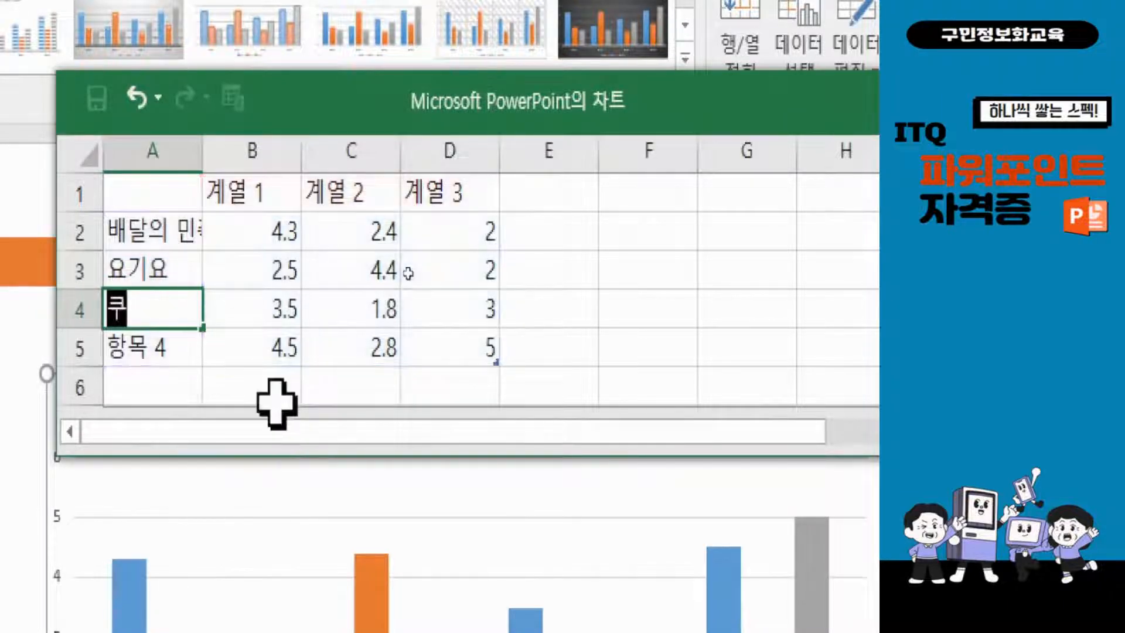
pyautogui.write('팡이츠')
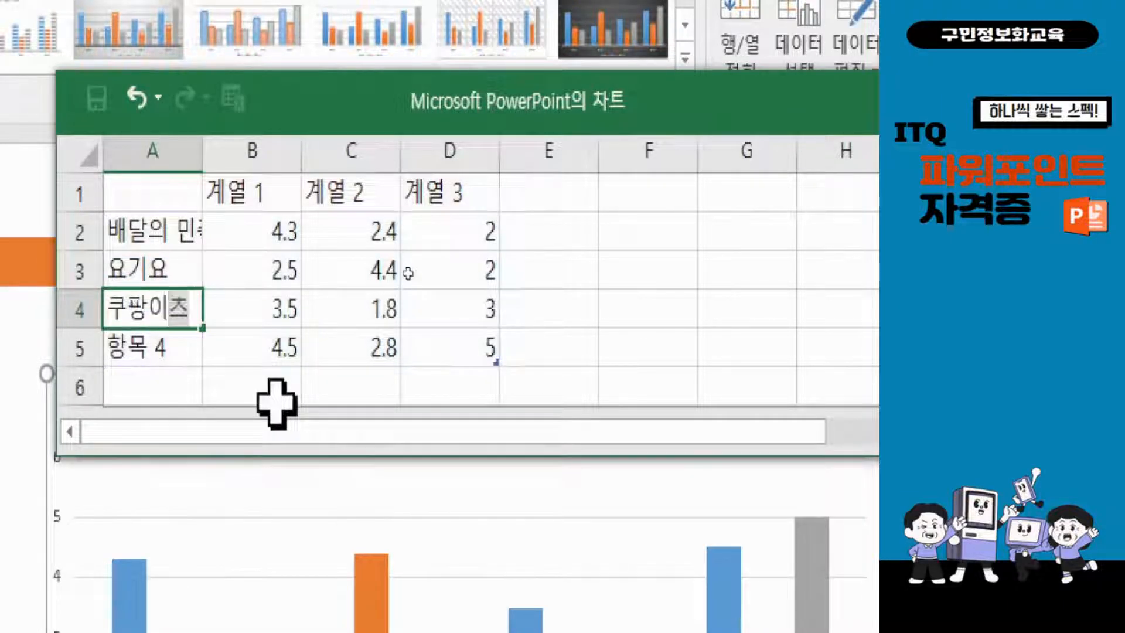
pyautogui.press('Return')
pyautogui.write('배달특')
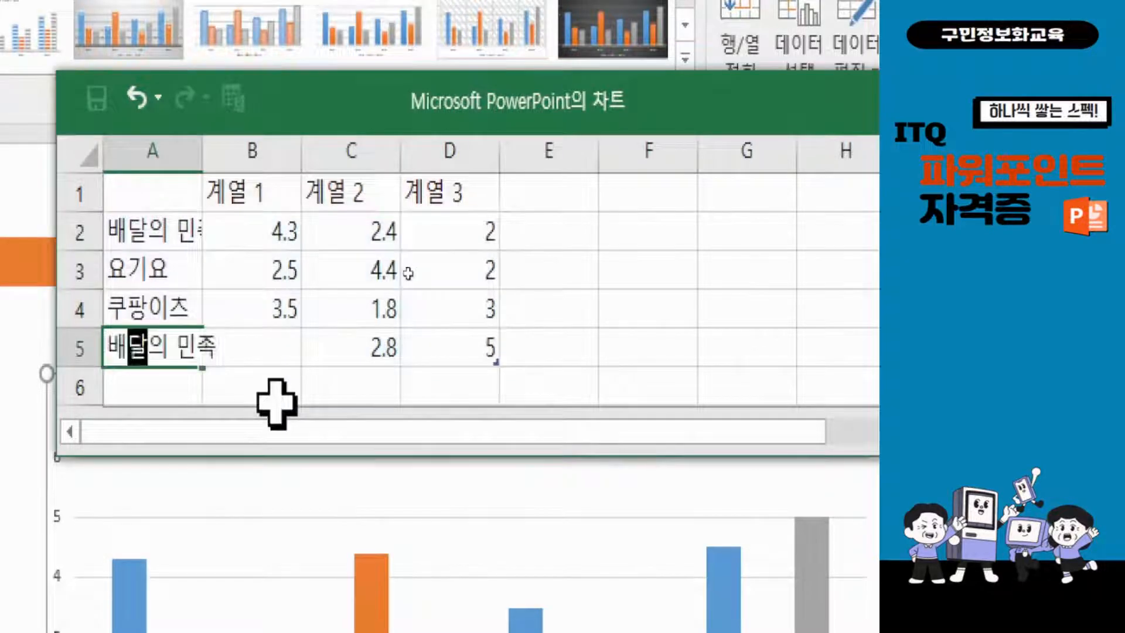
pyautogui.write('급')
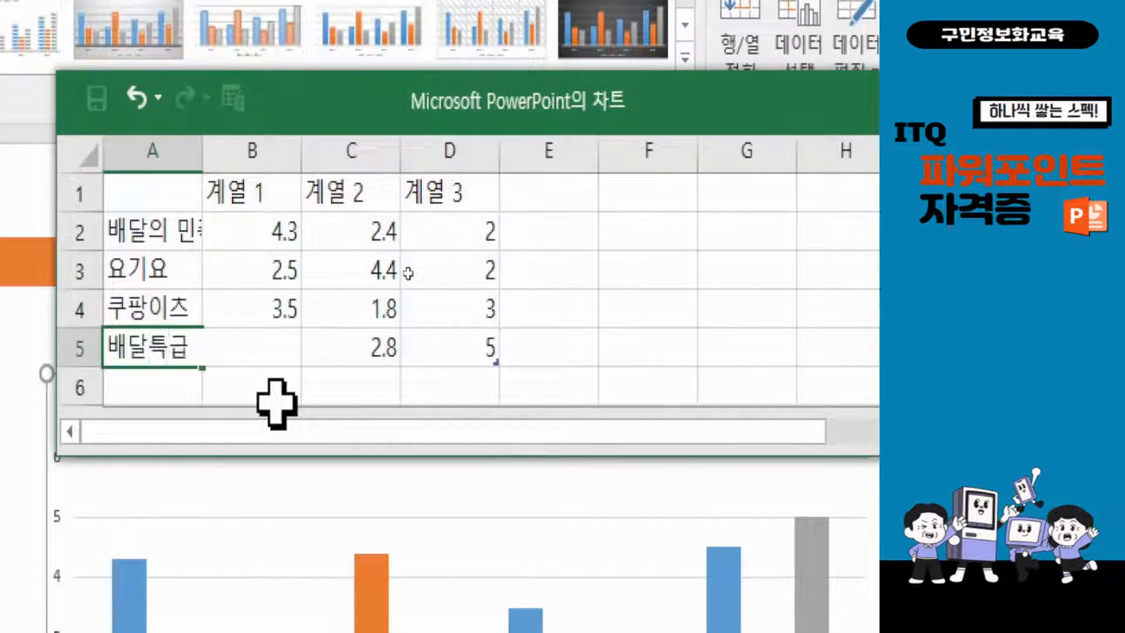
pyautogui.press('Return')
pyautogui.write('위메프')
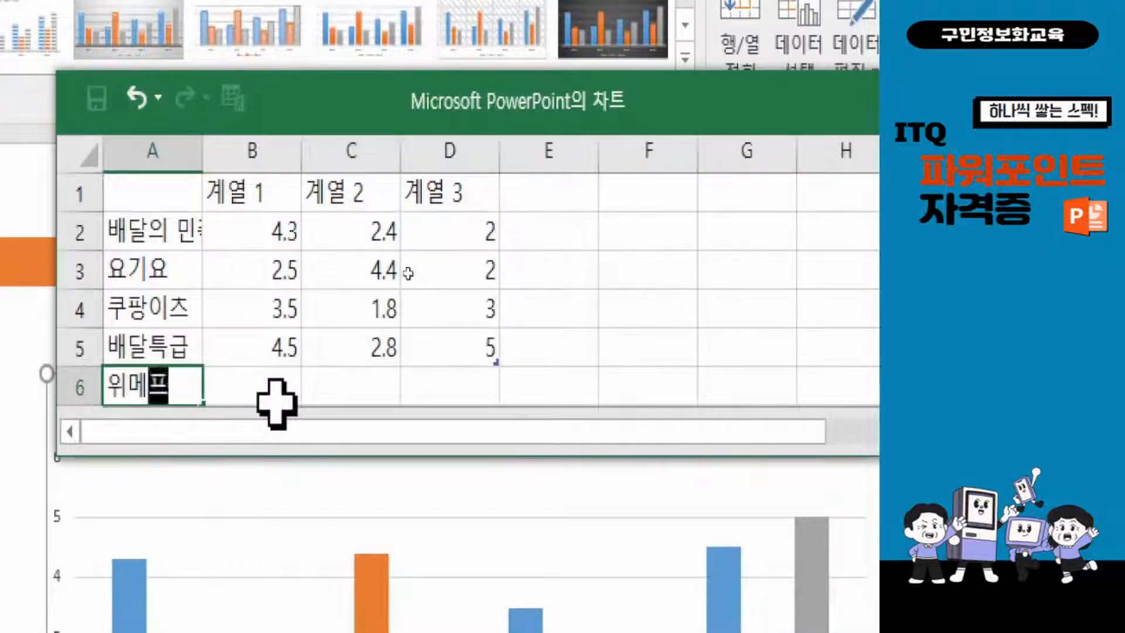
pyautogui.press('Return')
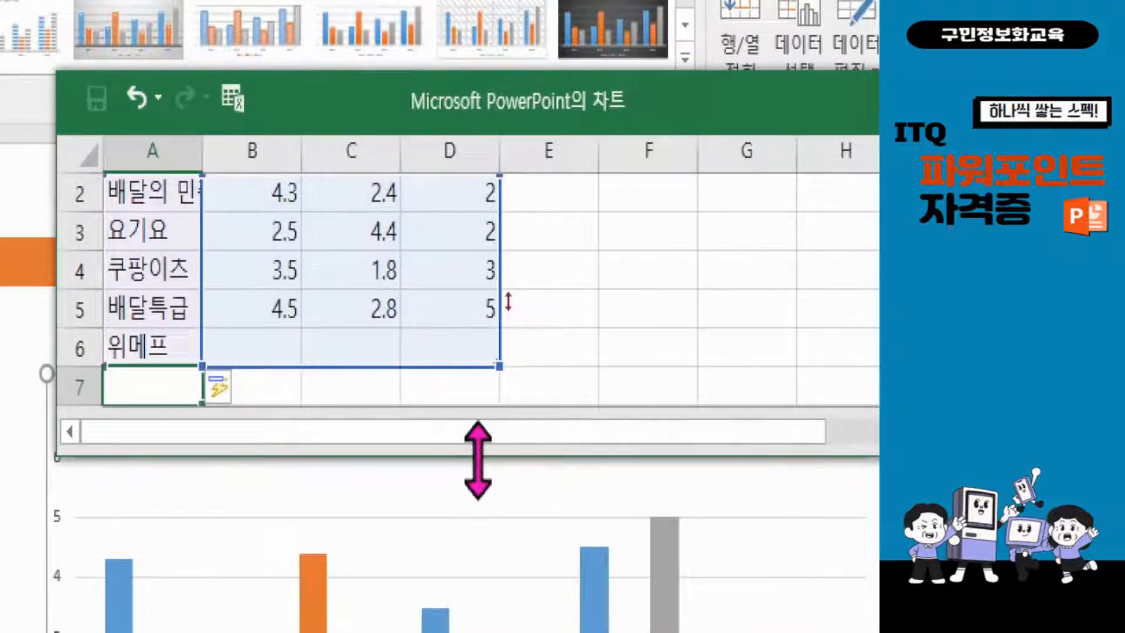
# Step: Enlarge the chart data window downward and auto-fit column A to its category names
pyautogui.moveTo(478, 460); pyautogui.dragTo(450, 610)
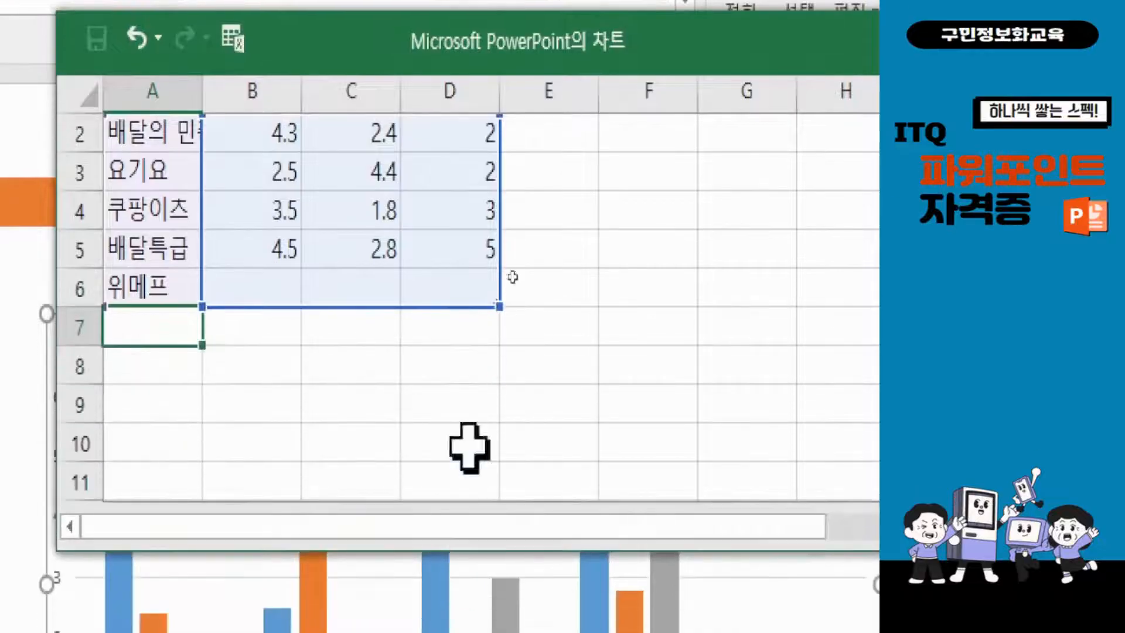
pyautogui.scroll(1, 417, 410)
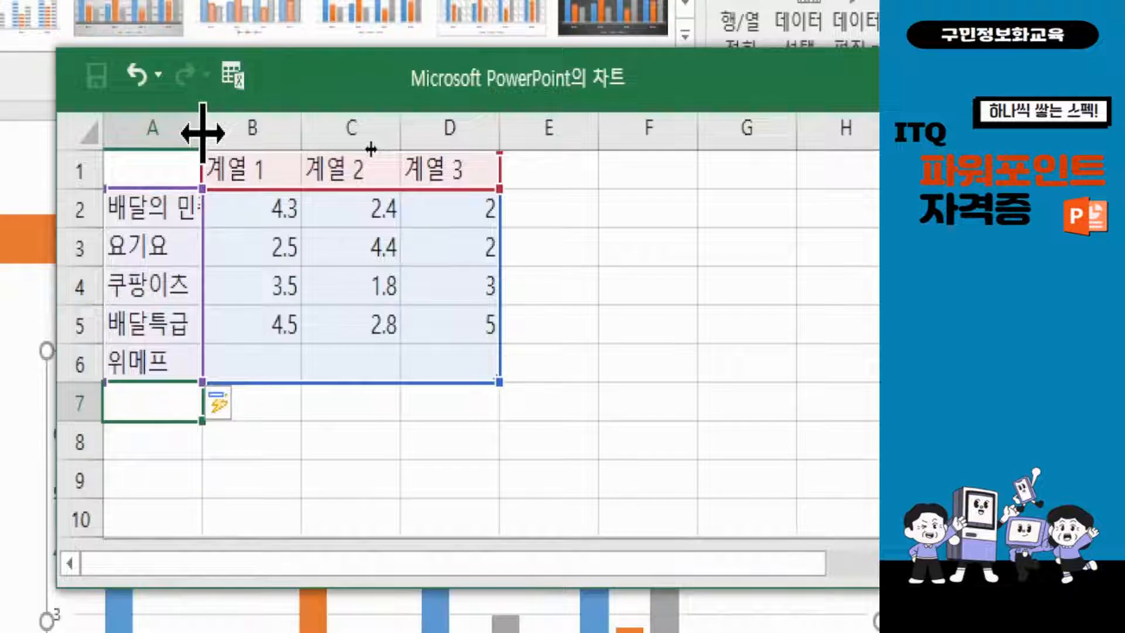
pyautogui.doubleClick(202, 133)
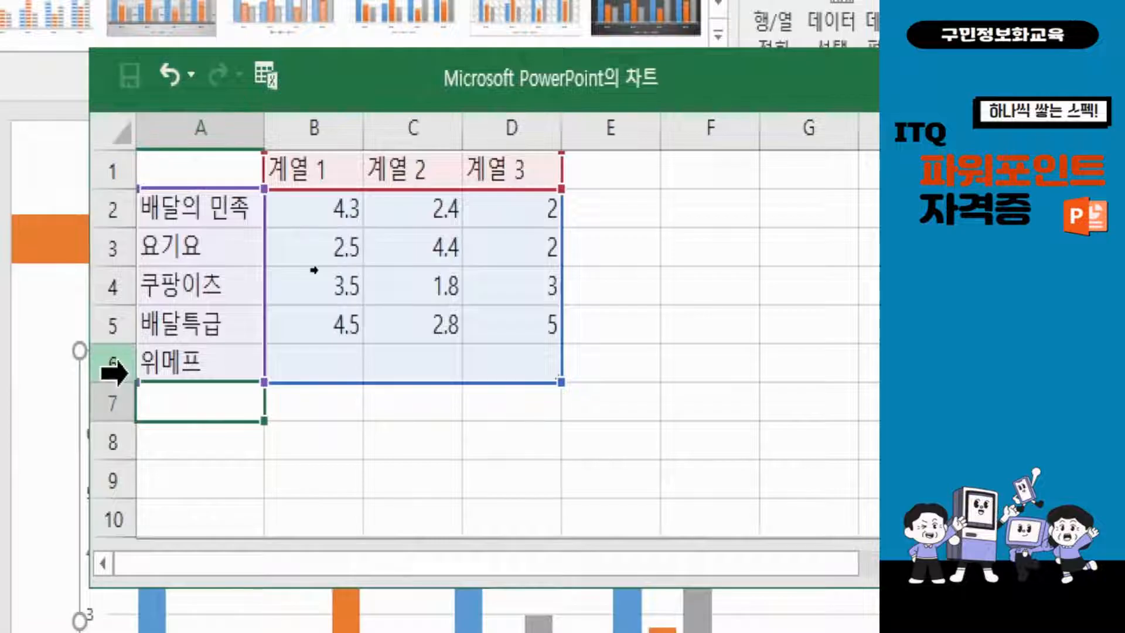
# Step: Rename the first two series headers to 정보량 in B1 and 점유율(%) in C1
pyautogui.click(334, 171)
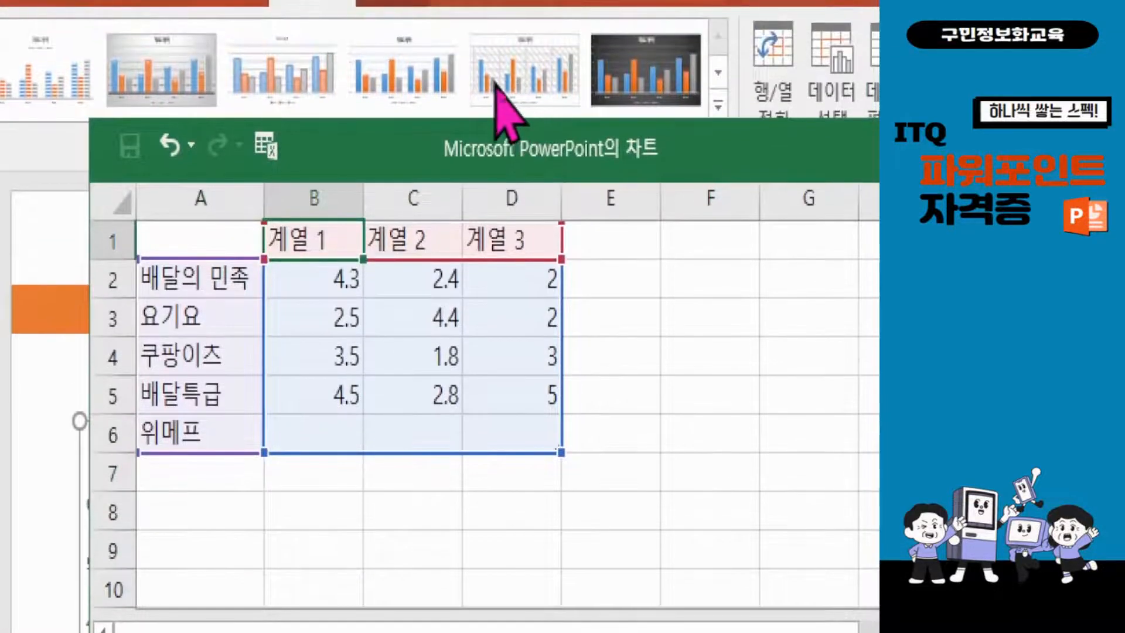
pyautogui.write('정')
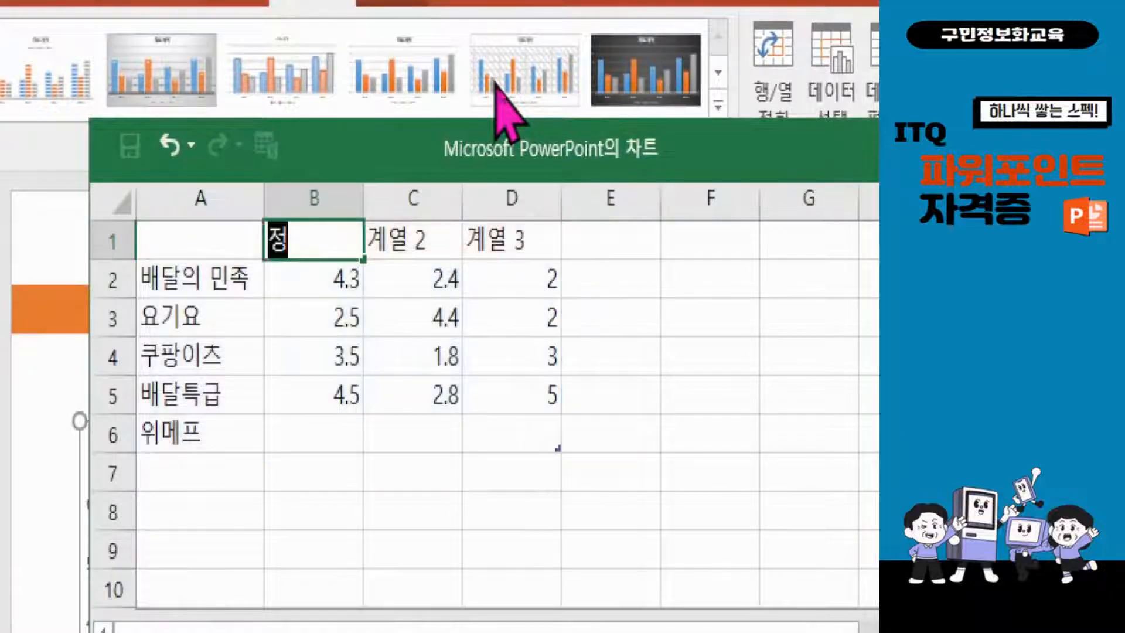
pyautogui.write('볼량')
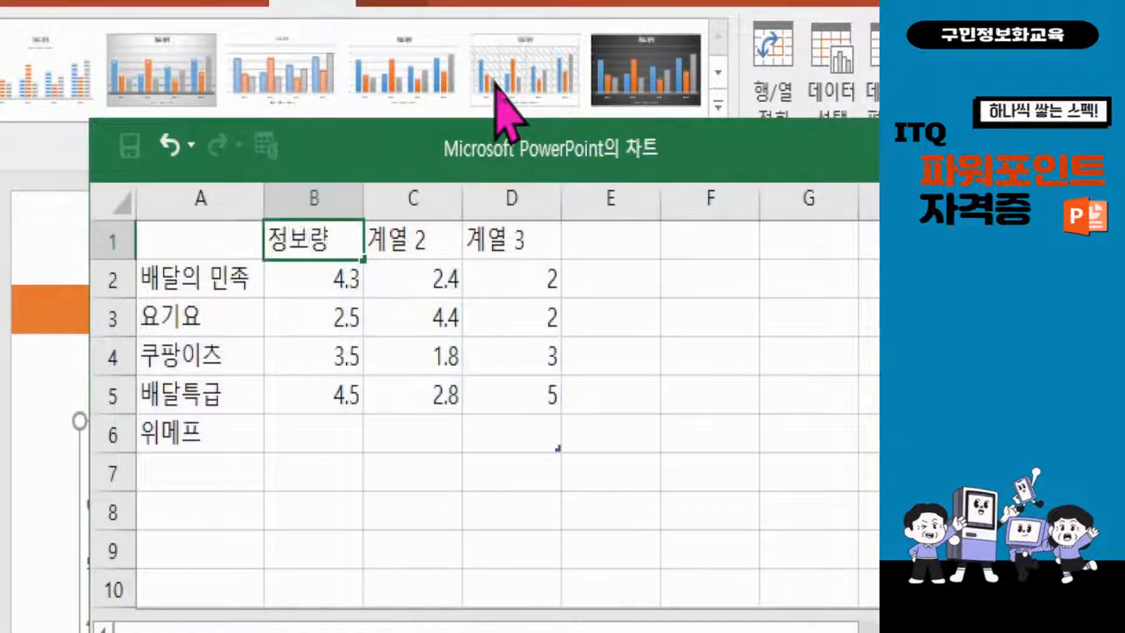
pyautogui.press('Tab')
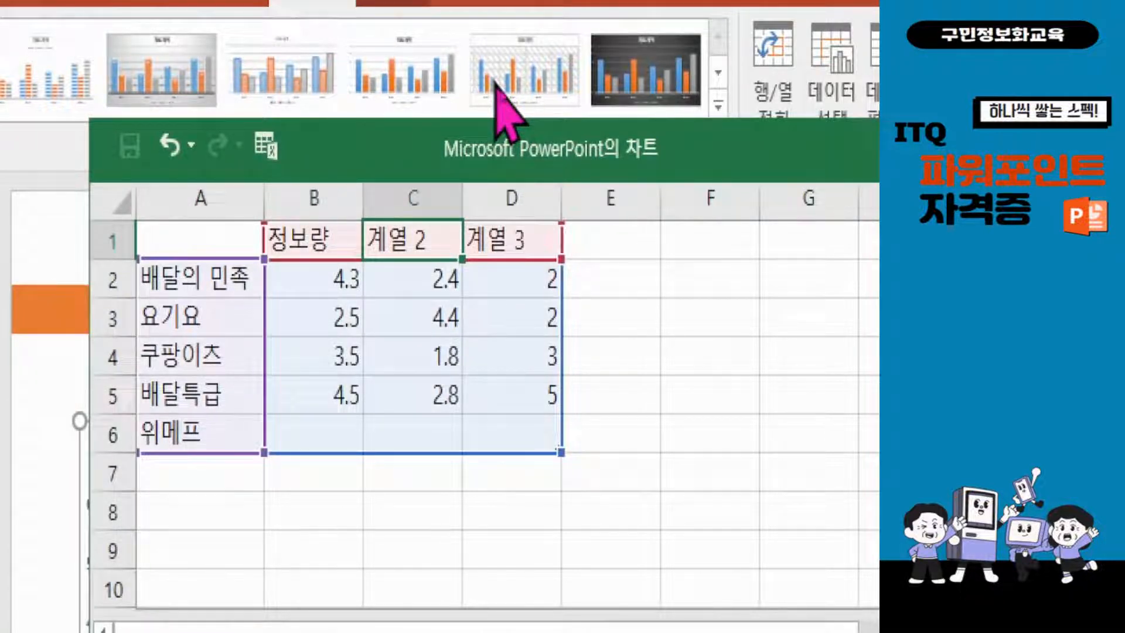
pyautogui.write('점')
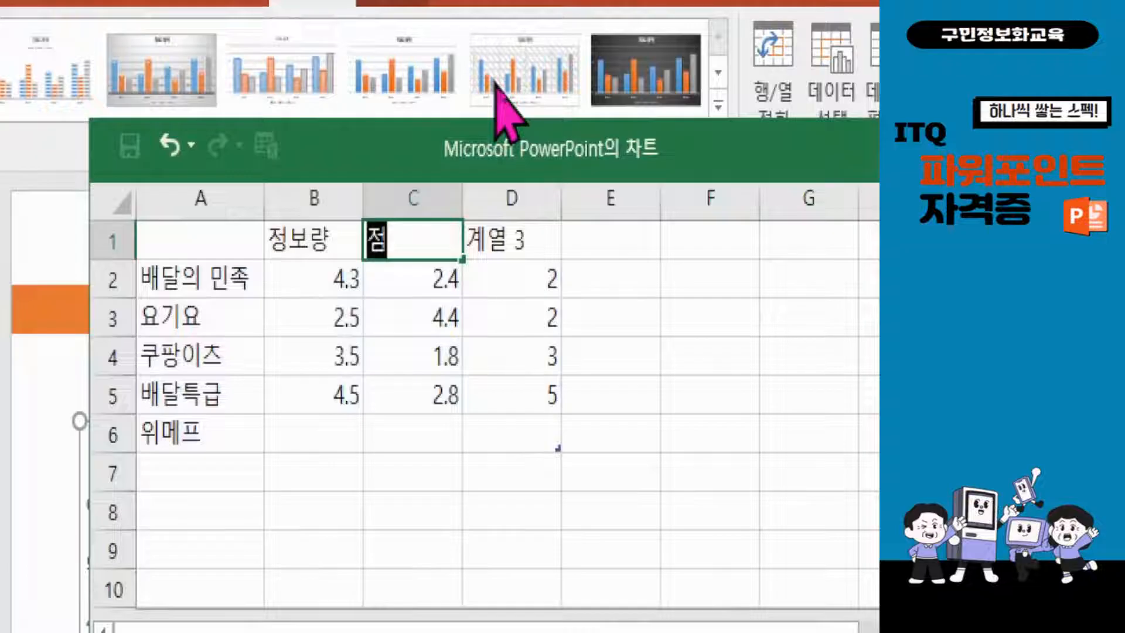
pyautogui.write('유유')
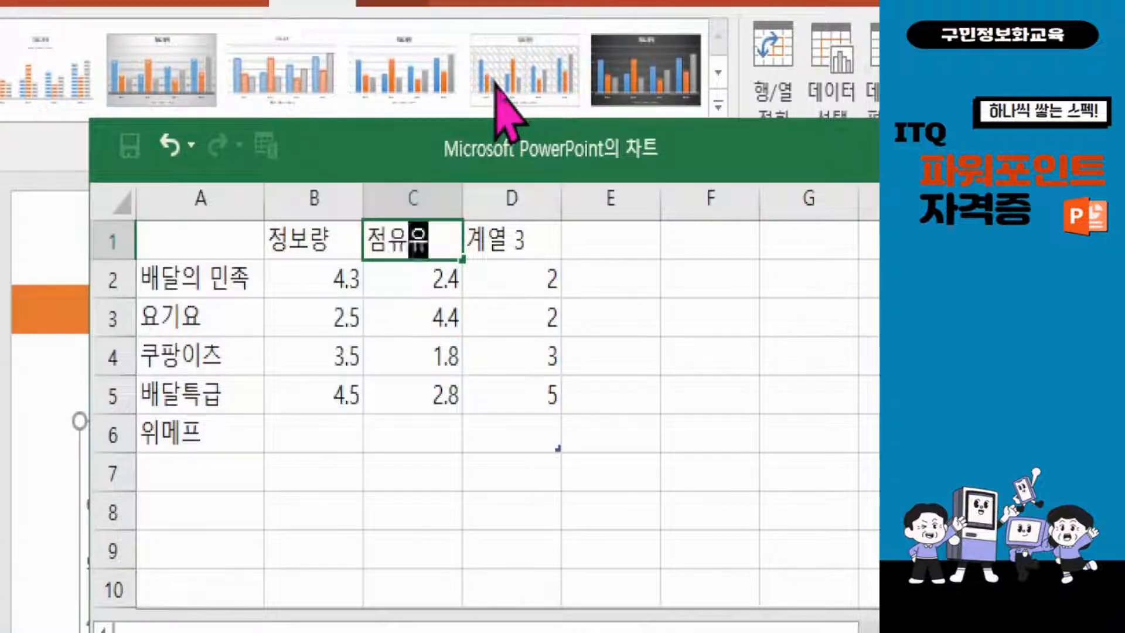
pyautogui.write('율(')
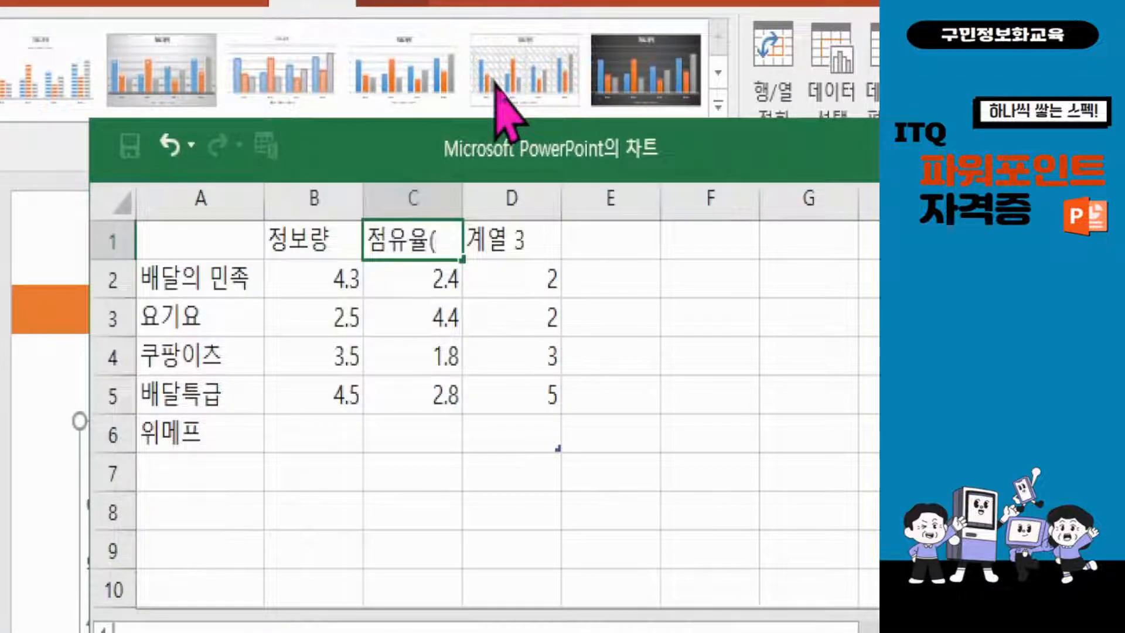
pyautogui.write('%)')
pyautogui.press('Return')
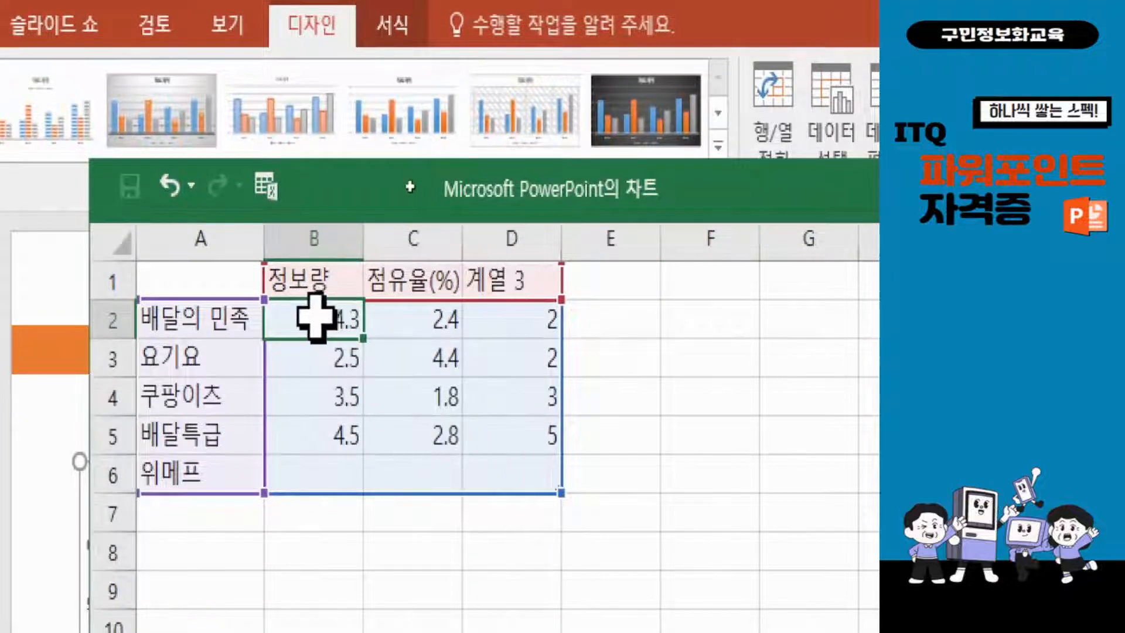
# Step: With range B2:C6 selected for data entry, enter the 정보량 values 156,124 for 배달의 민족 and 42,246 for 요기요
pyautogui.moveTo(314, 332); pyautogui.dragTo(394, 482)
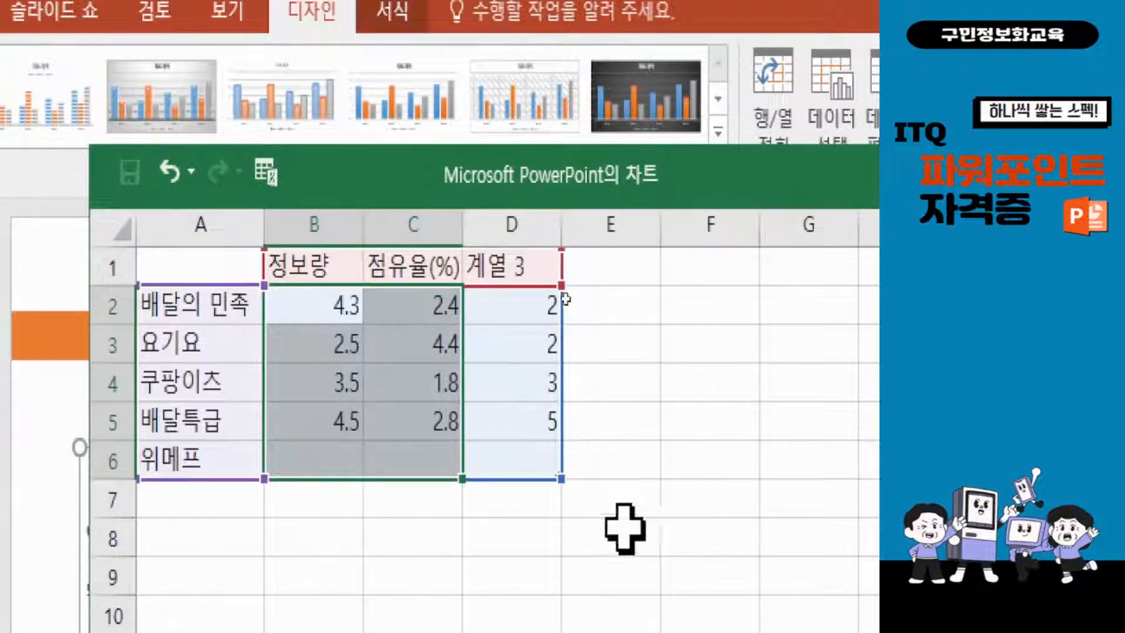
pyautogui.write('156')
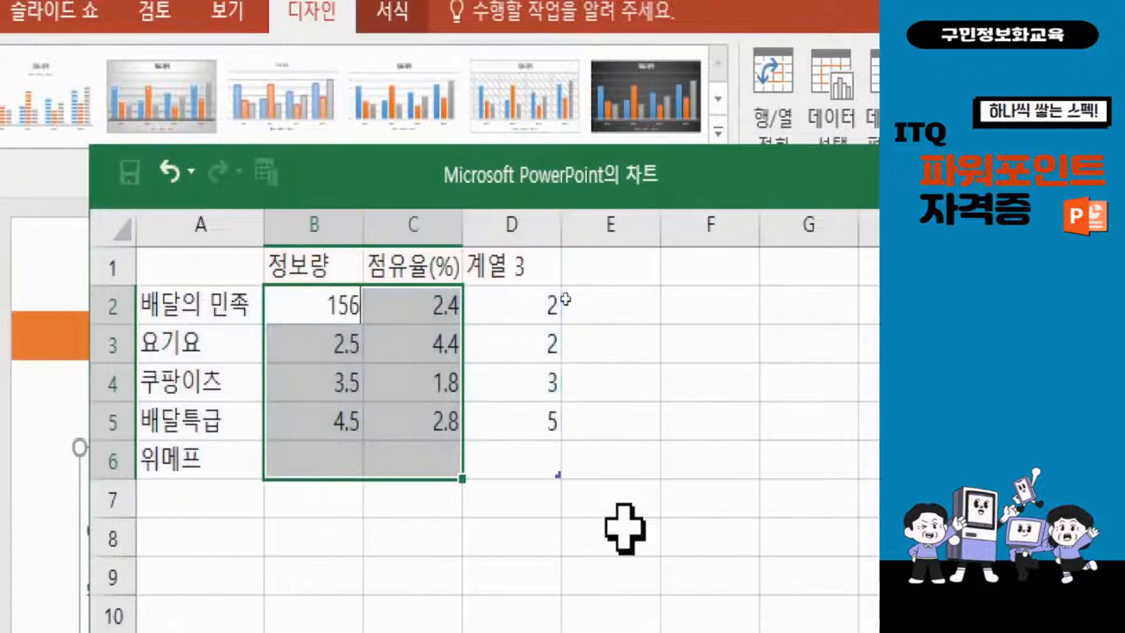
pyautogui.write(',124')
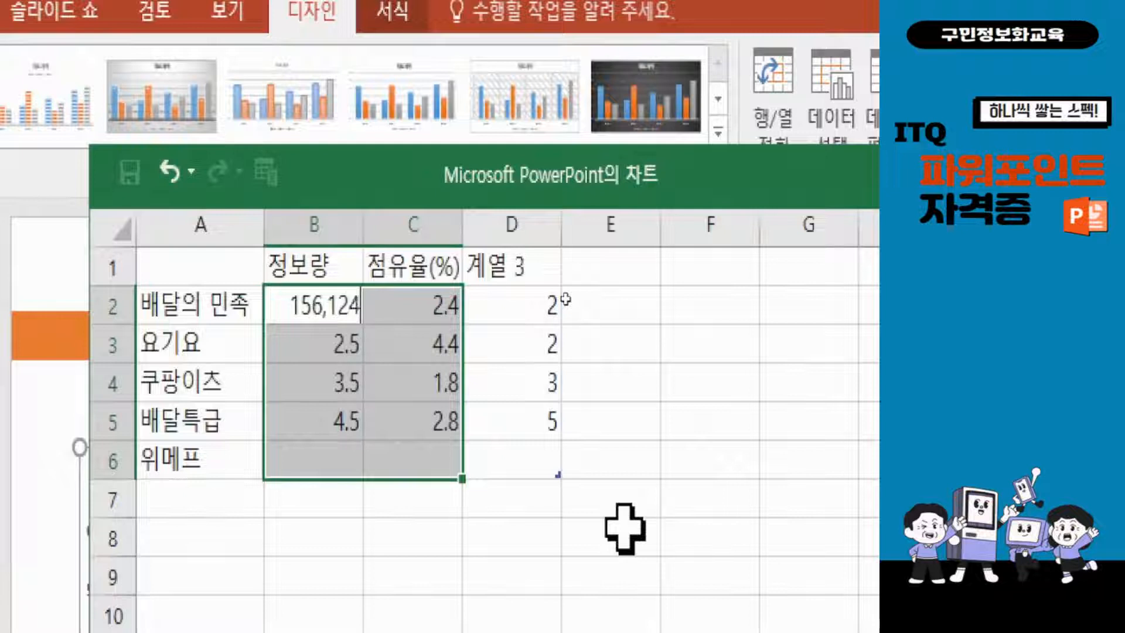
pyautogui.press('Return')
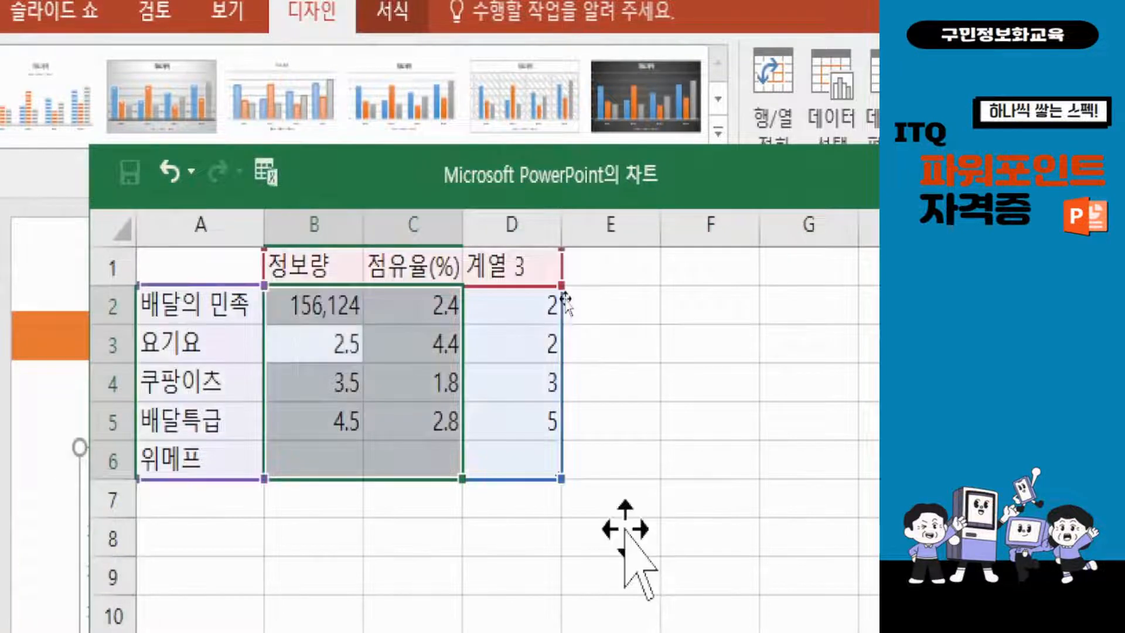
pyautogui.write('5')
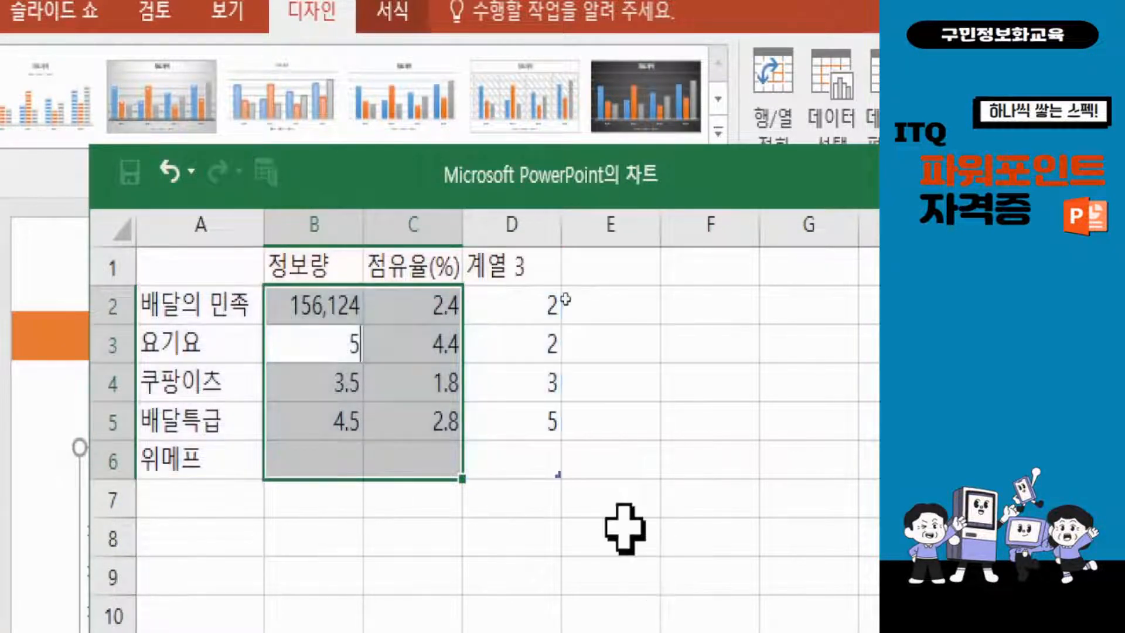
pyautogui.press('BackSpace')
pyautogui.write('42,246')
pyautogui.press('Return')
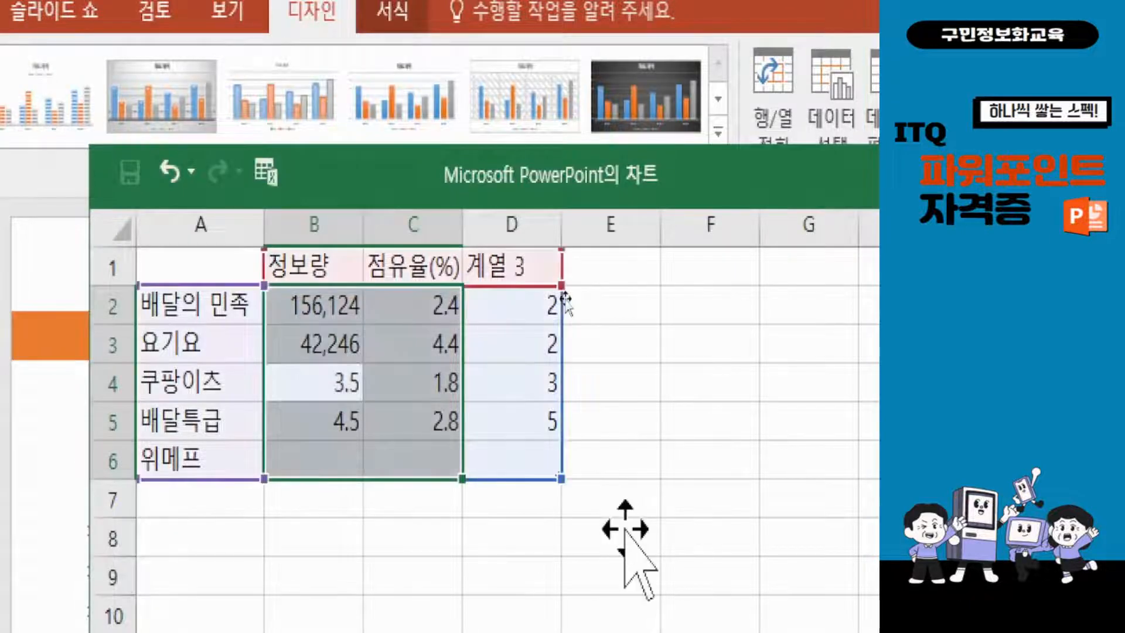
# Step: Enter the 정보량 values 32,083 for 쿠팡이츠, 2,292 for 배달특급 and 2,142 for 위메프 in cells B4 to B6
pyautogui.write('32,')
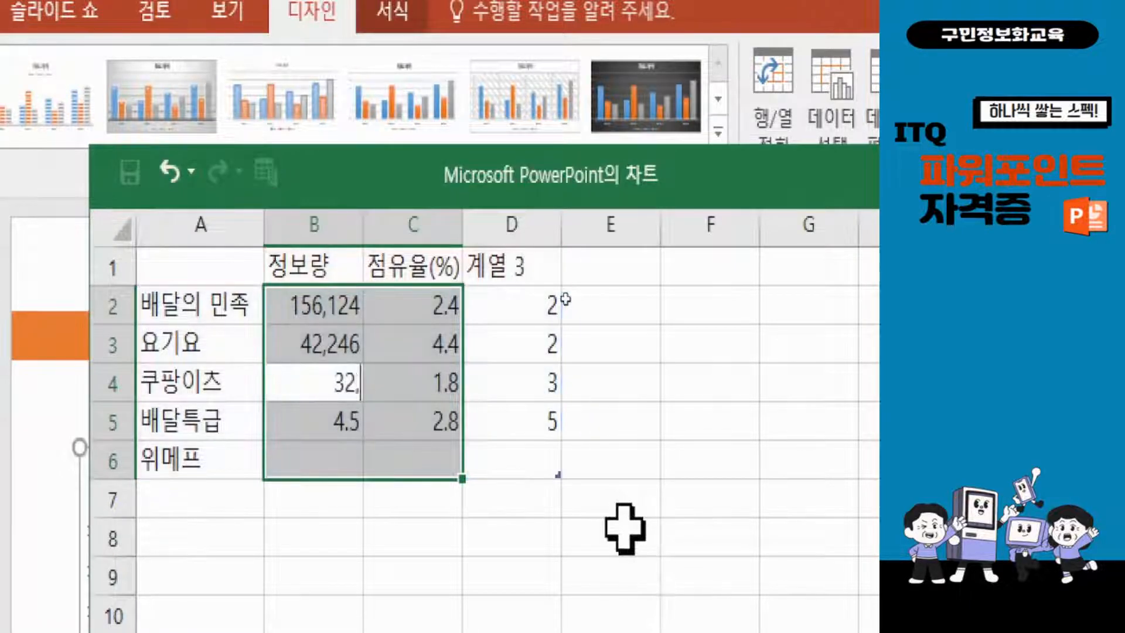
pyautogui.write('083')
pyautogui.press('Return')
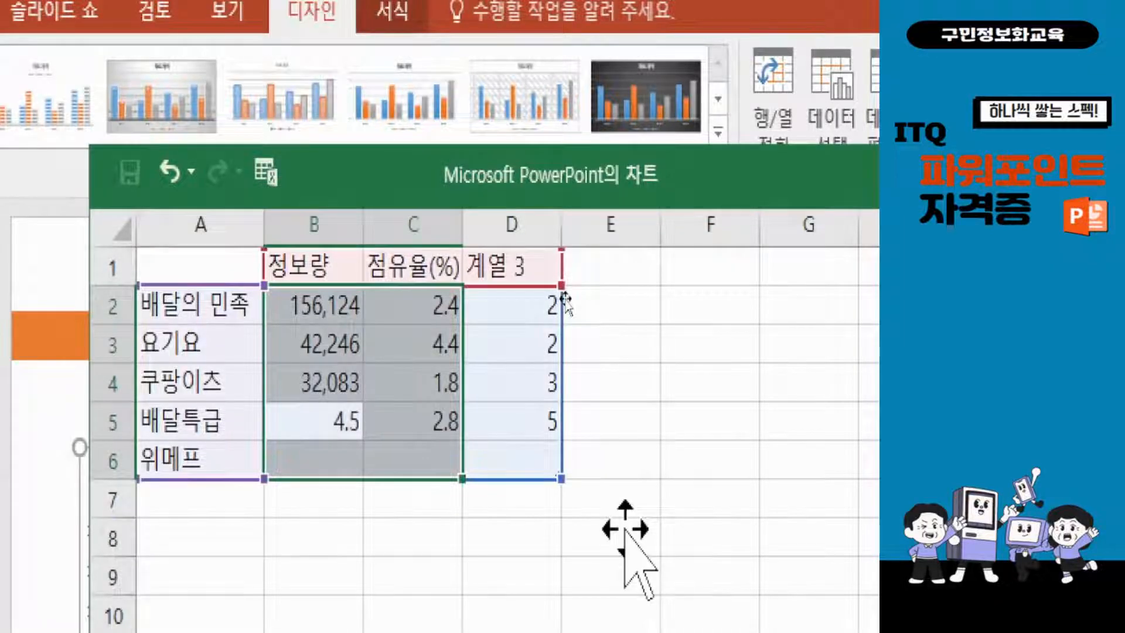
pyautogui.write('2,')
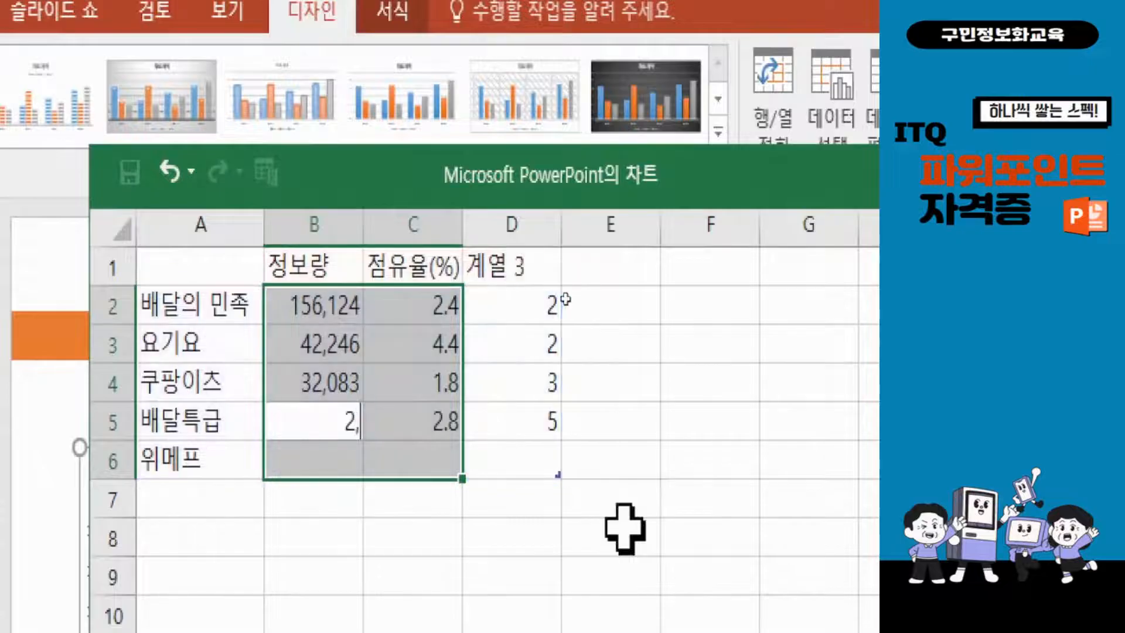
pyautogui.write('292')
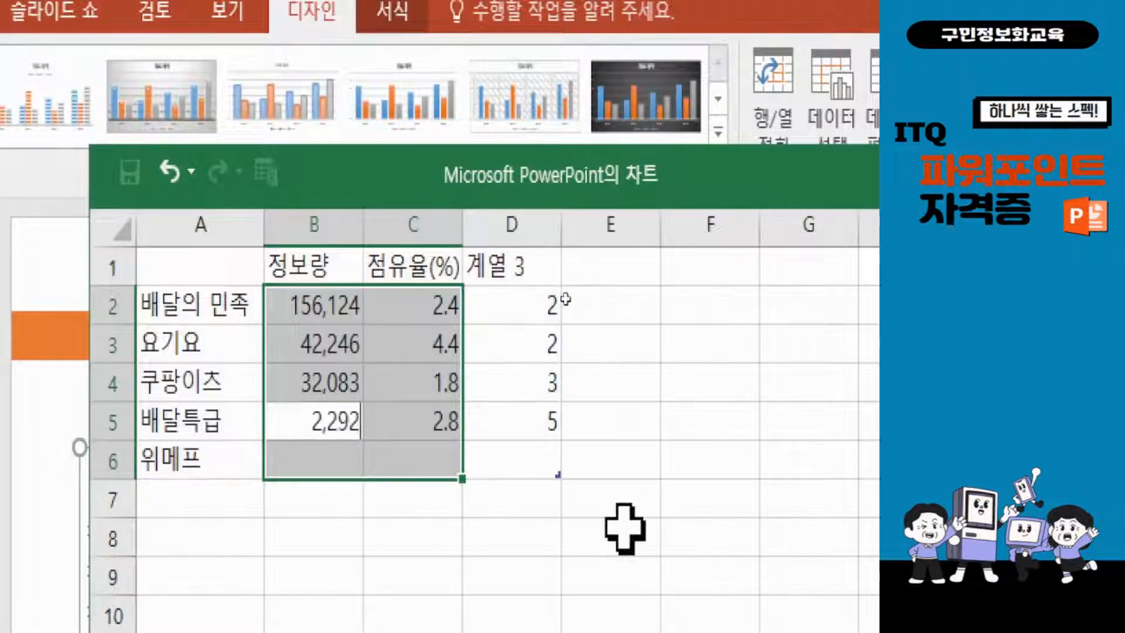
pyautogui.press('Return')
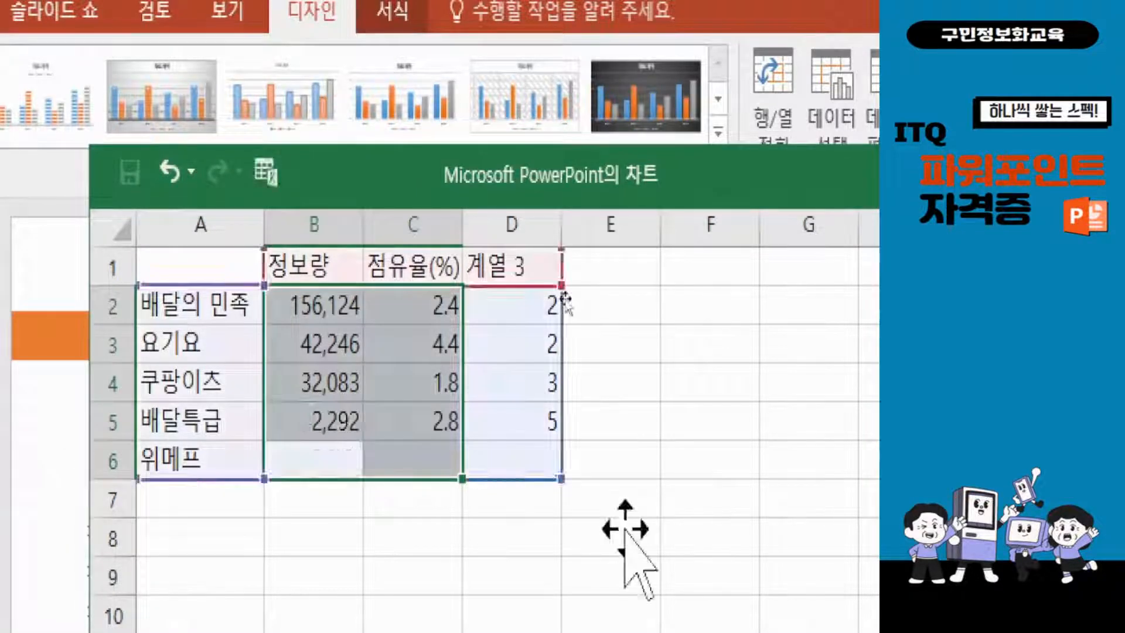
pyautogui.write('2,')
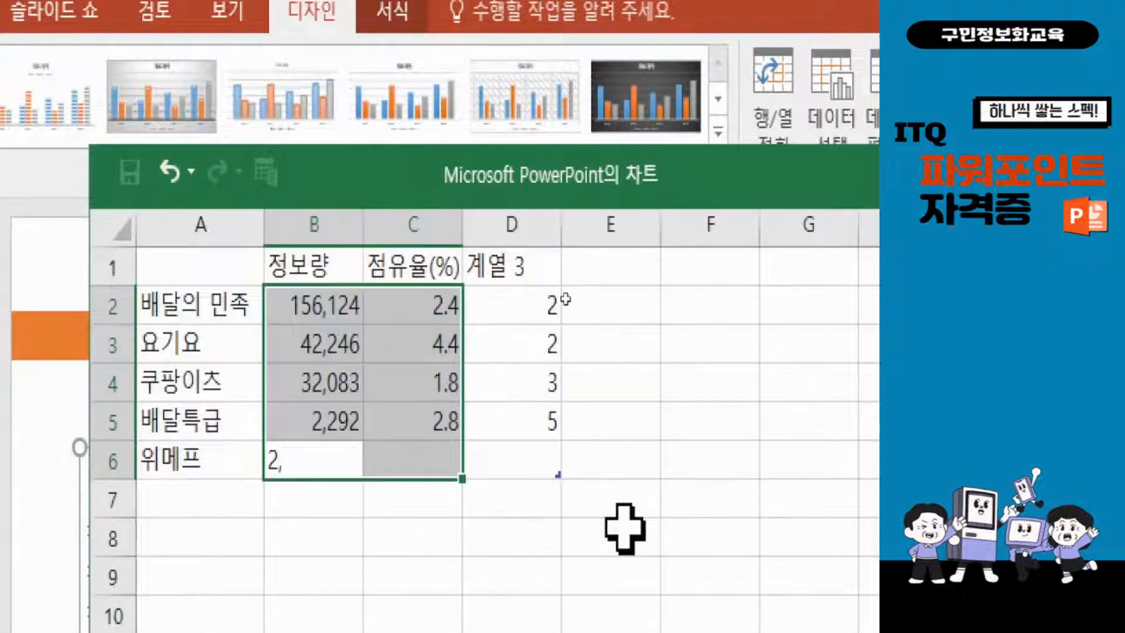
pyautogui.write('142')
pyautogui.press('Return')
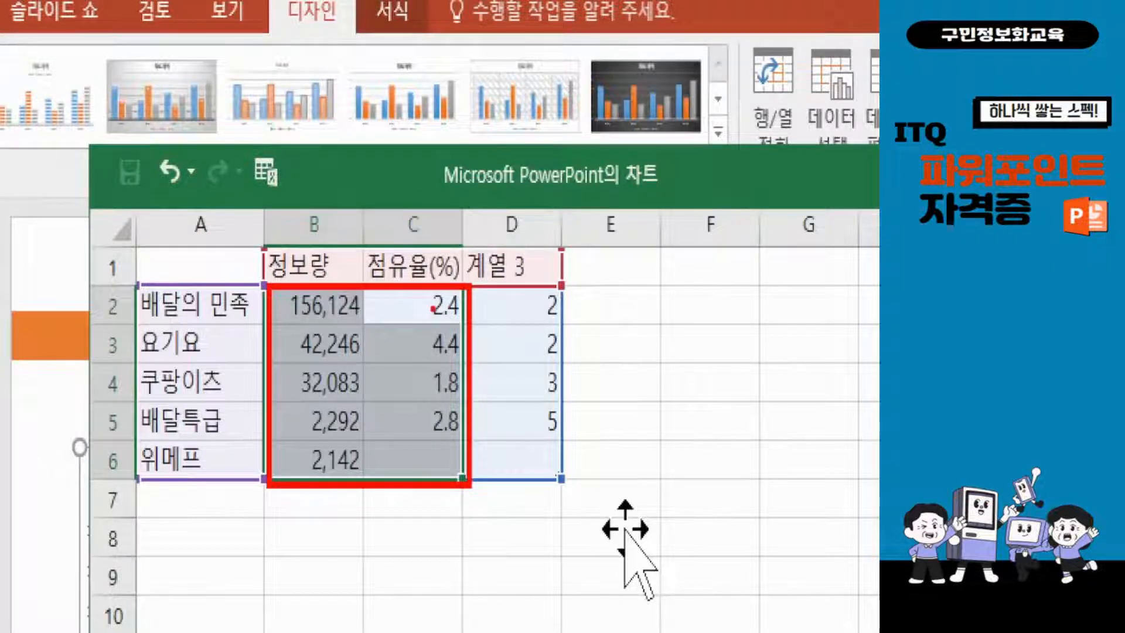
# Step: Reselect range B2:C6 for data entry and enter the 점유율(%) values 65.99 for 배달의 민족 and 17.86 for 요기요
pyautogui.click(452, 301)
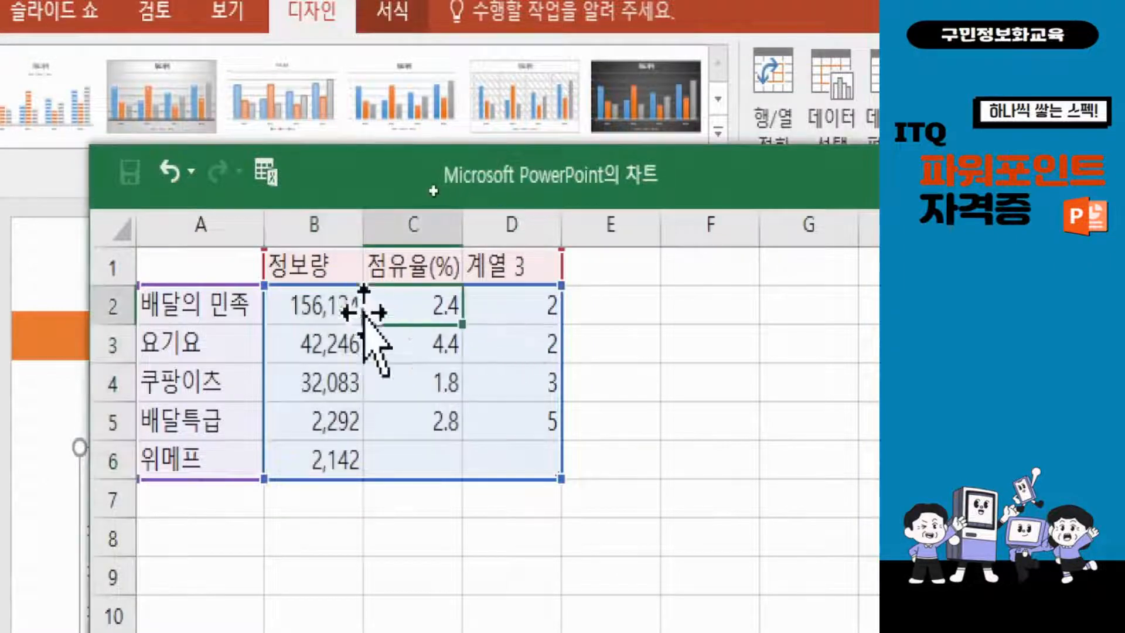
pyautogui.moveTo(311, 304); pyautogui.dragTo(438, 454)
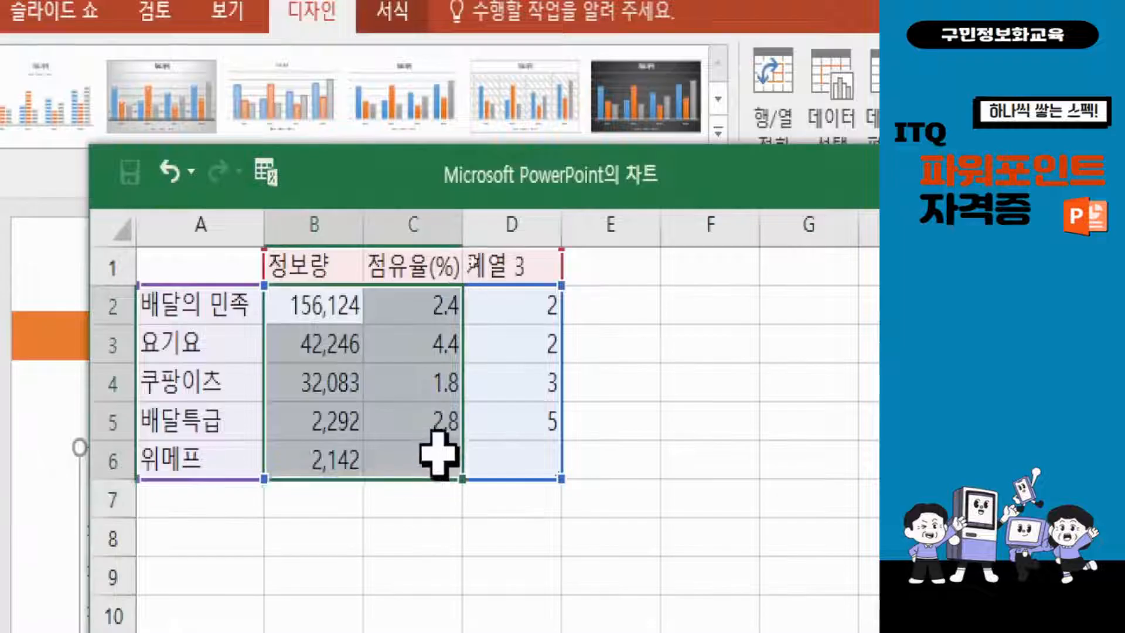
pyautogui.press('Return')
pyautogui.press('Return')
pyautogui.press('Return')
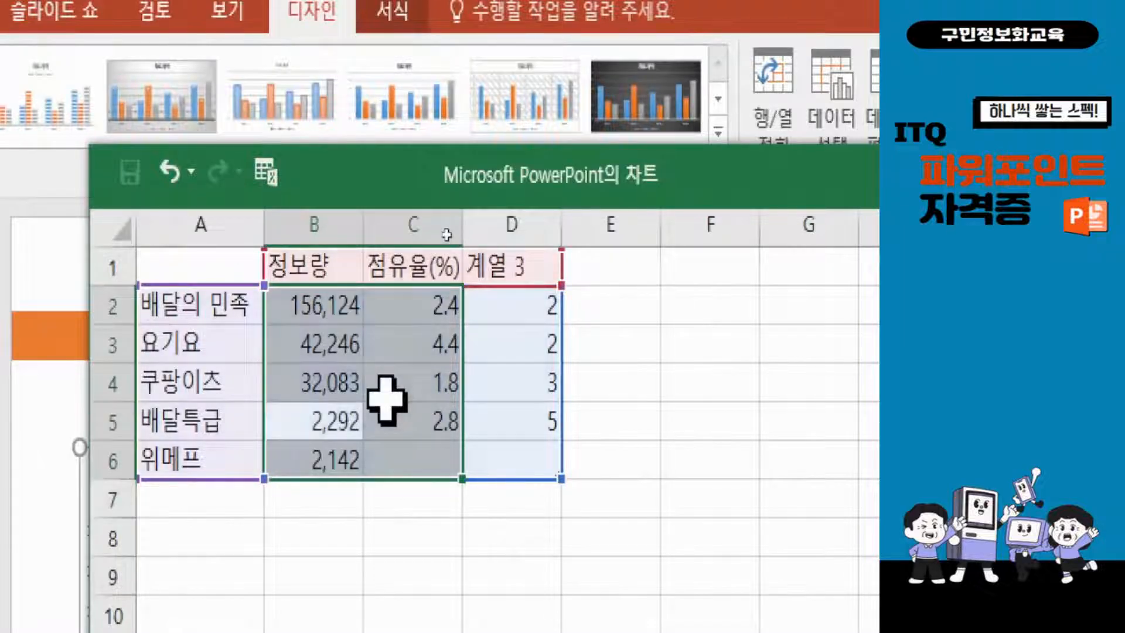
pyautogui.press('Return')
pyautogui.press('Return')
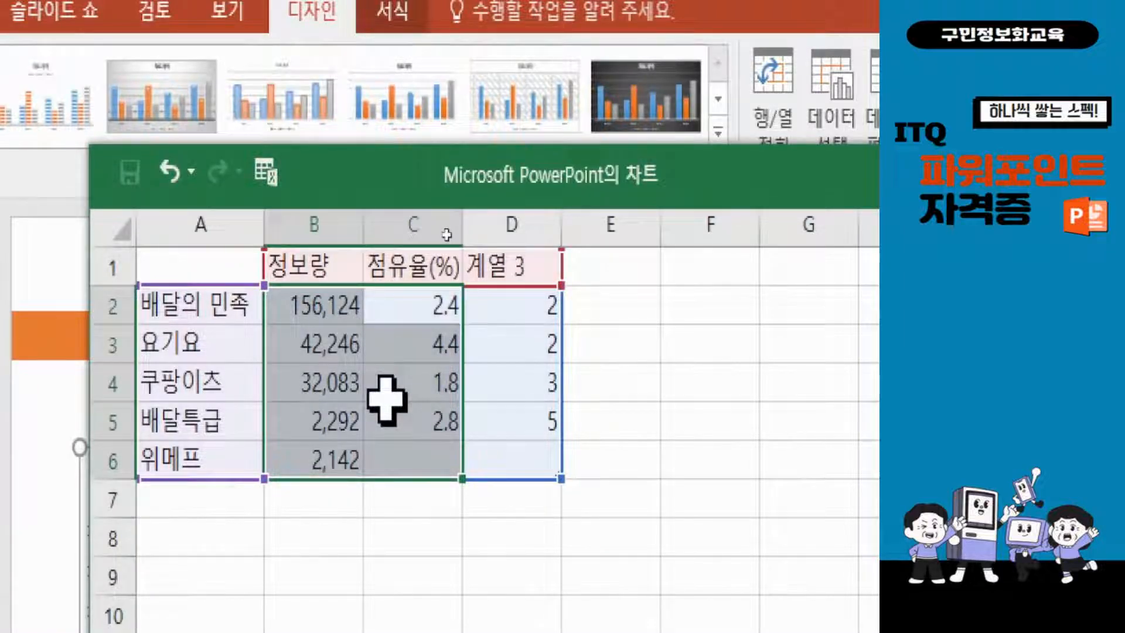
pyautogui.write('65.99')
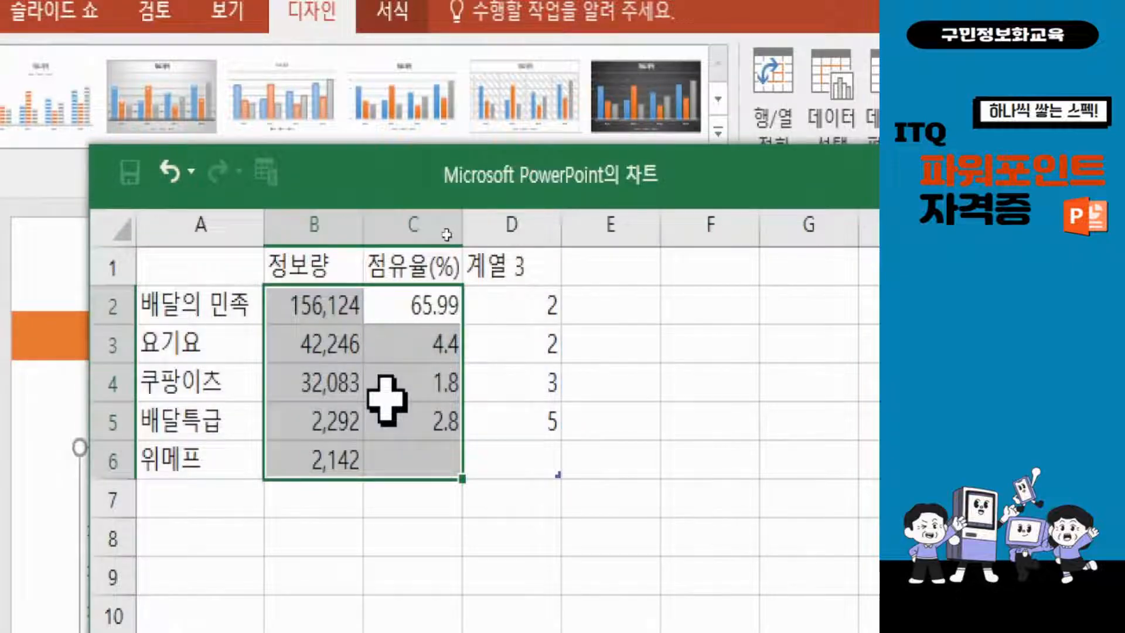
pyautogui.press('Return')
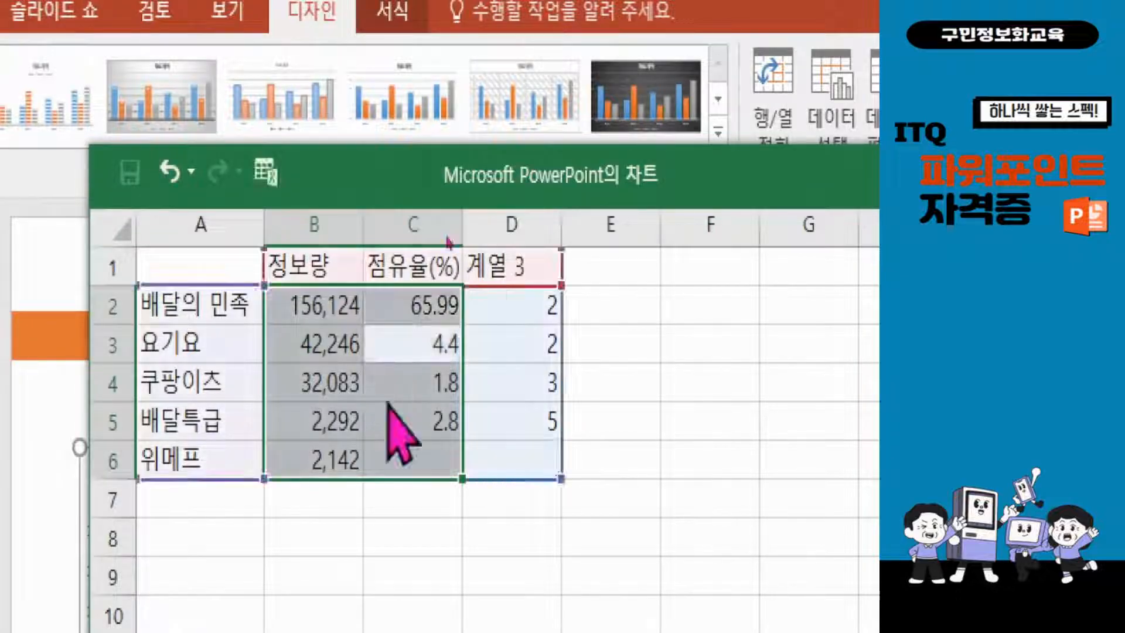
pyautogui.write('17')
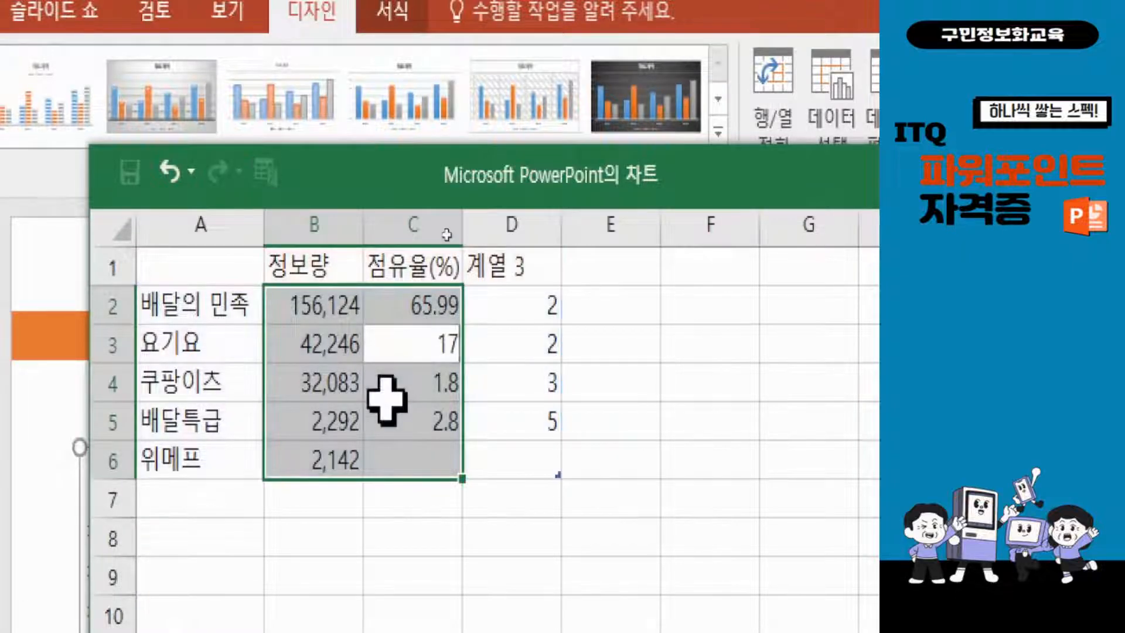
pyautogui.write('.86')
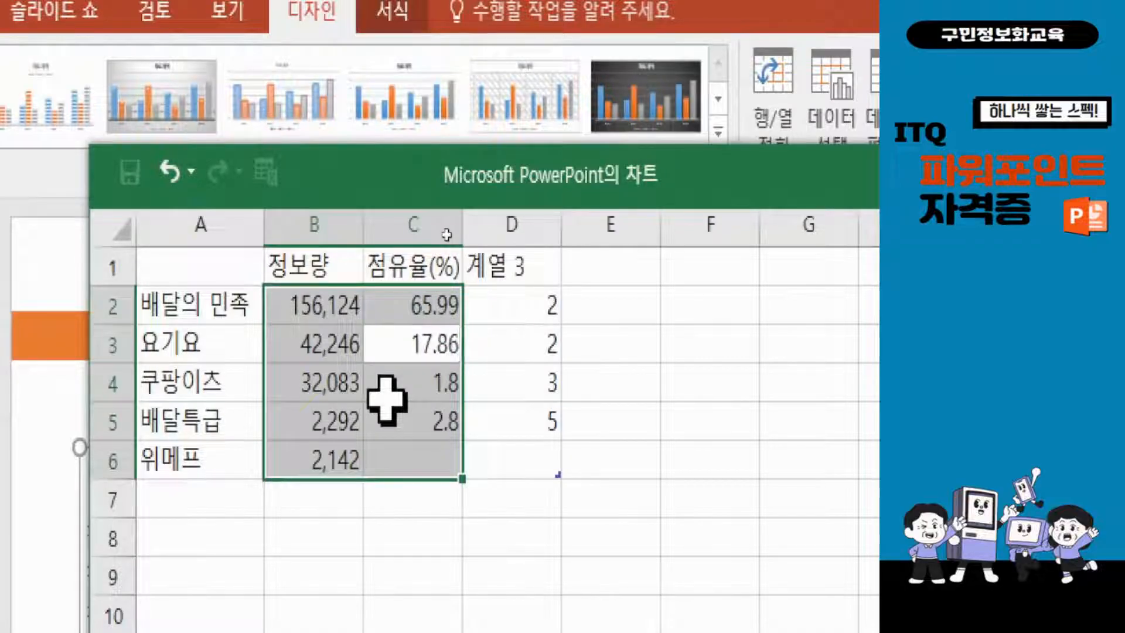
pyautogui.press('Return')
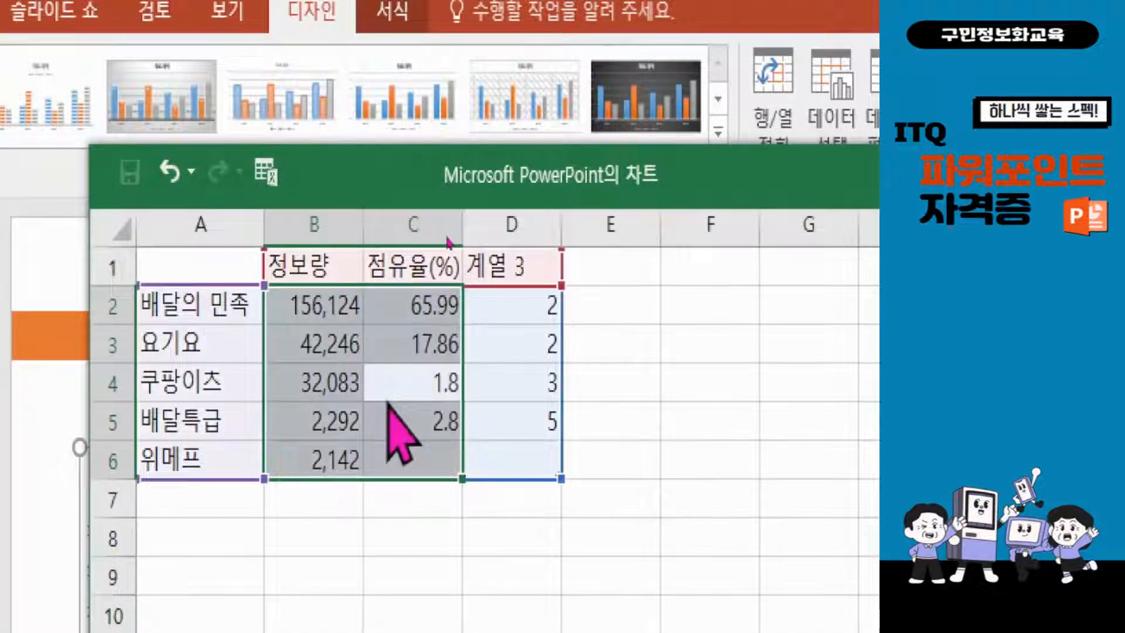
# Step: Enter the 점유율(%) values 13.56 for 쿠팡이츠, 0.97 for 배달특급 and 0.91 for 위메프 in cells C4 to C6
pyautogui.write('13.5')
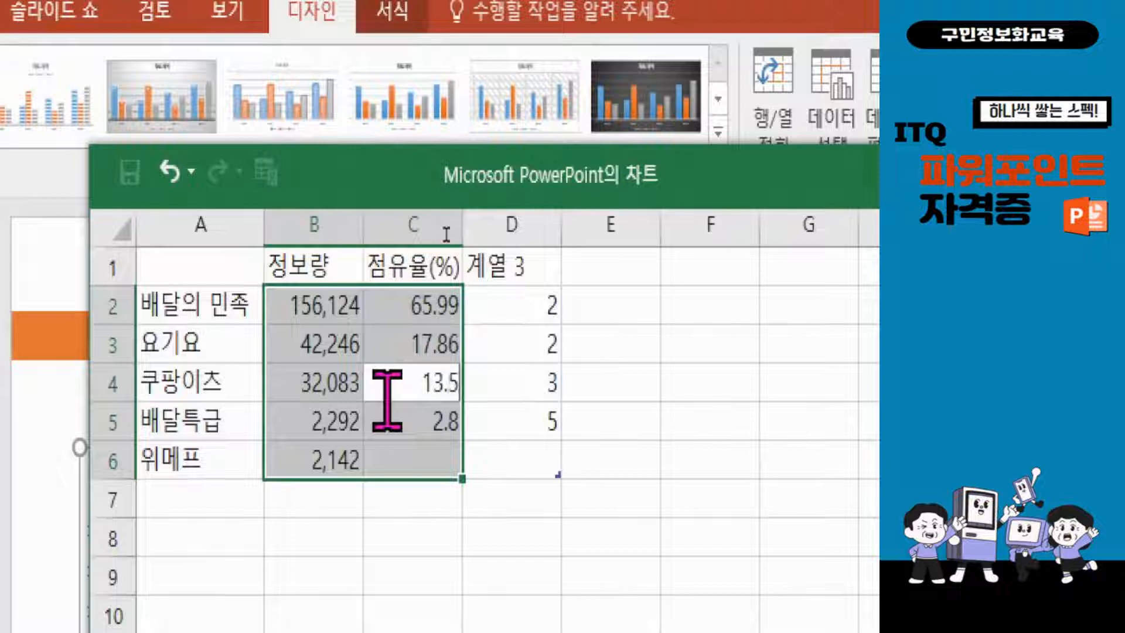
pyautogui.write('6')
pyautogui.press('Return')
pyautogui.write('0.97')
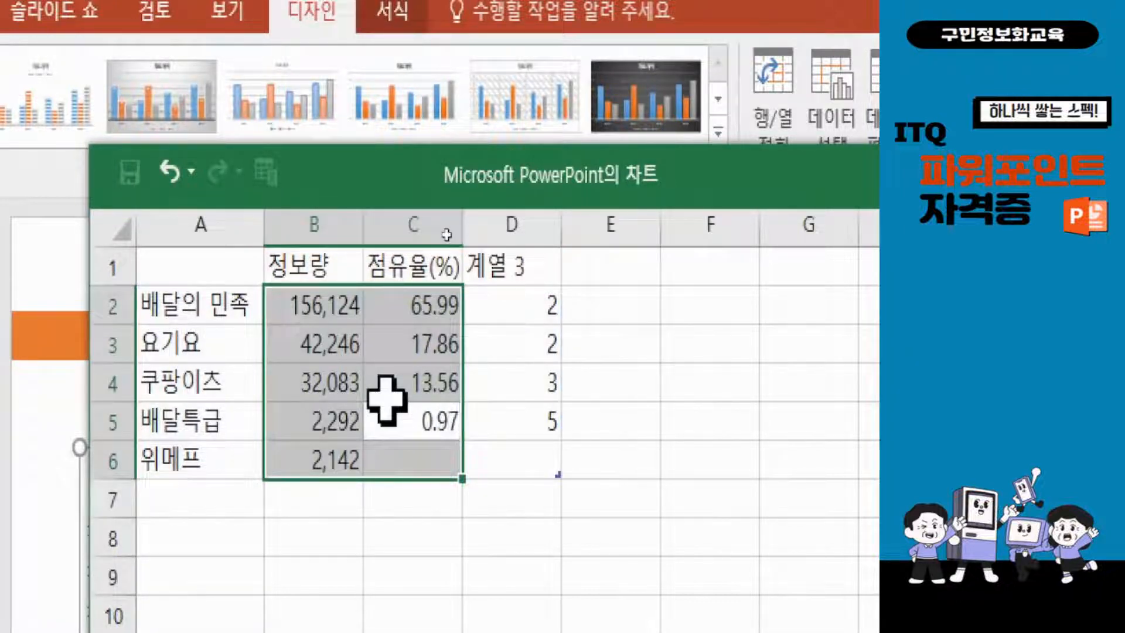
pyautogui.press('Return')
pyautogui.write('0.91')
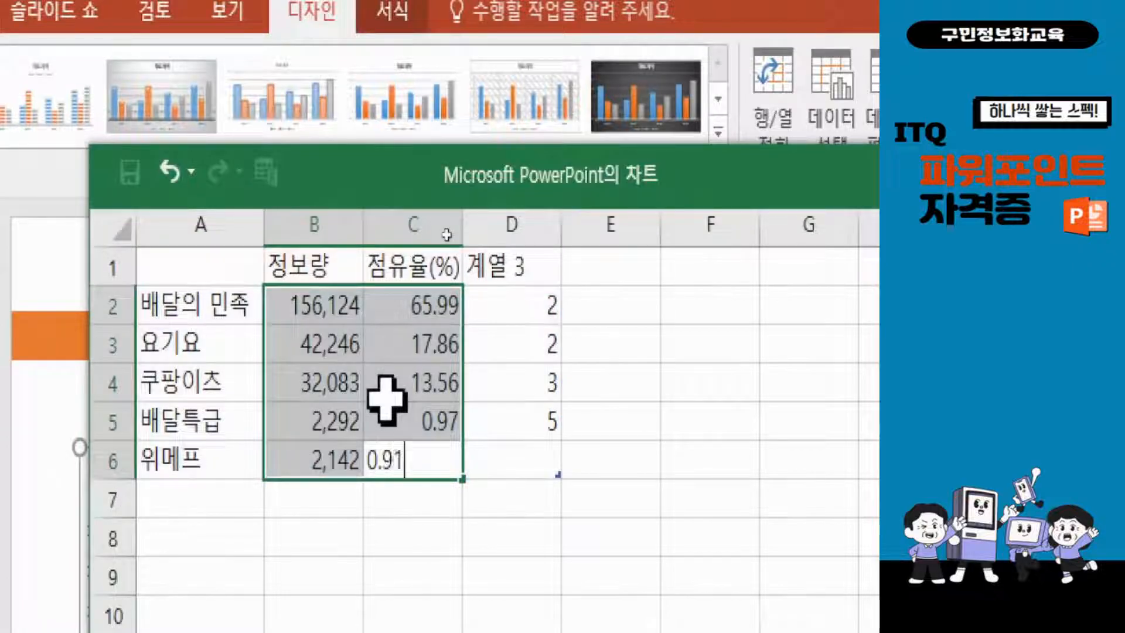
pyautogui.press('Return')
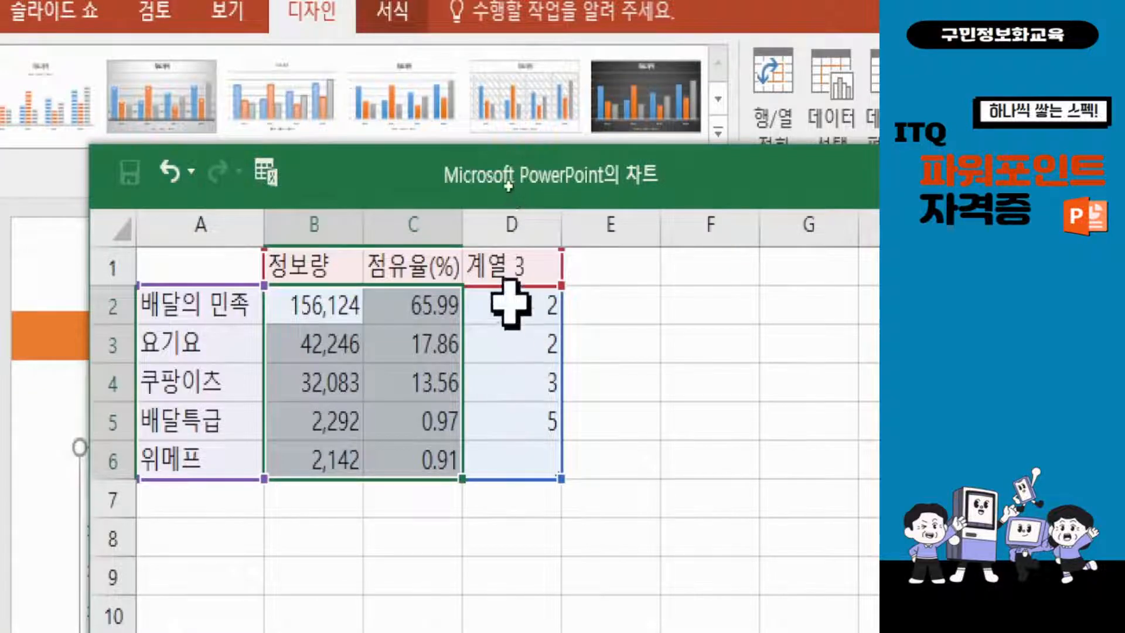
# Step: Delete the unused 계열 3 column D from the data sheet and move the data window aside to uncover the chart
pyautogui.click(512, 215)
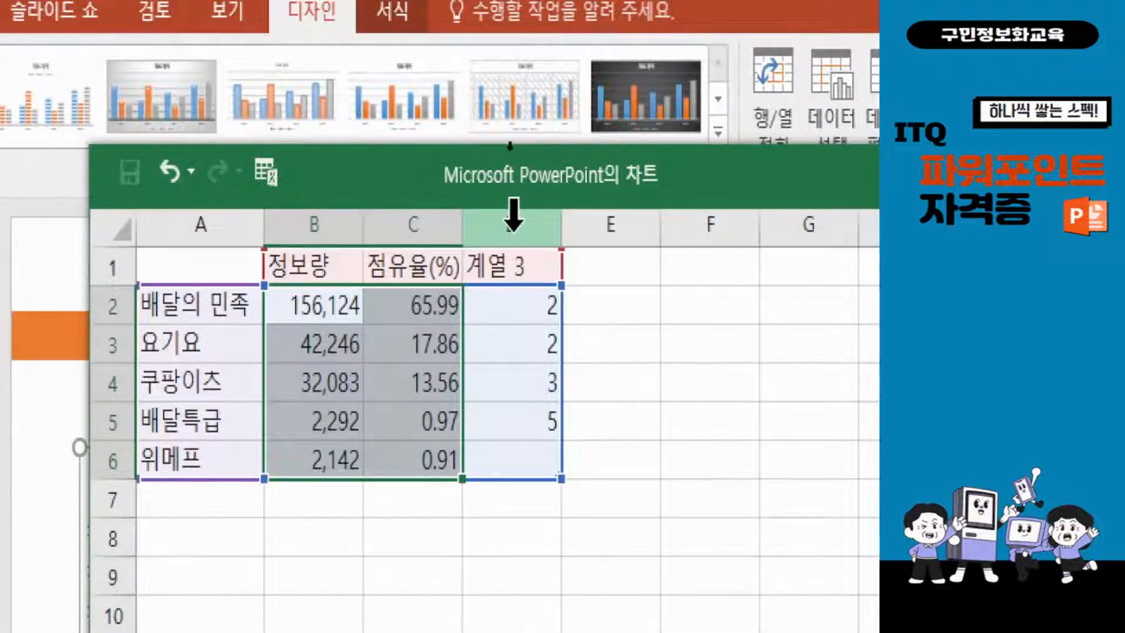
pyautogui.rightClick(513, 216)
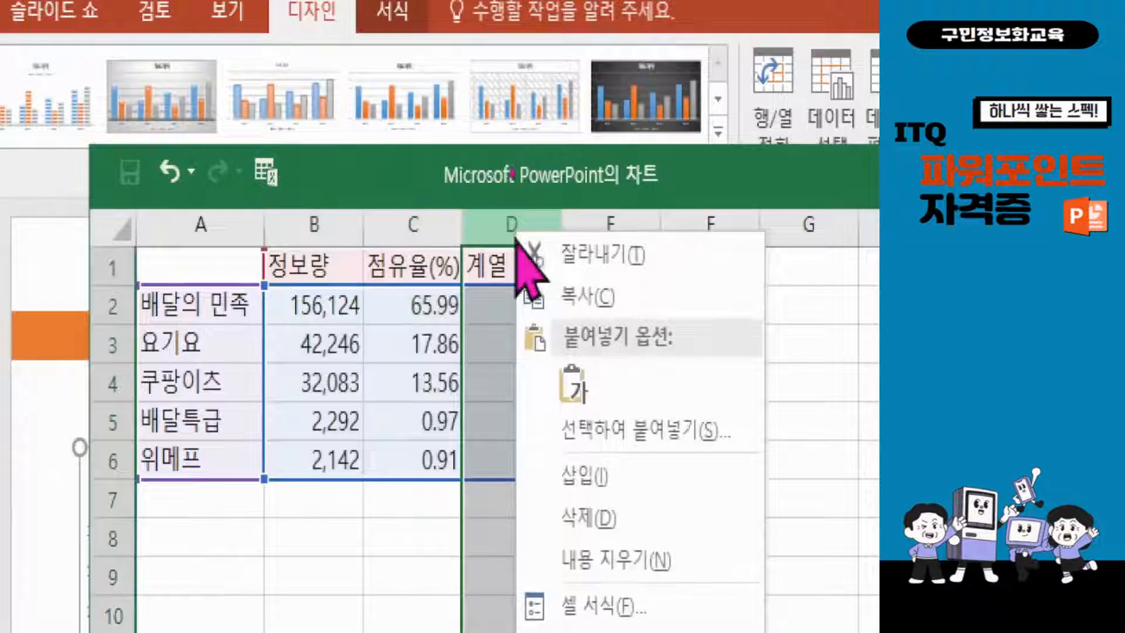
pyautogui.click(602, 519)
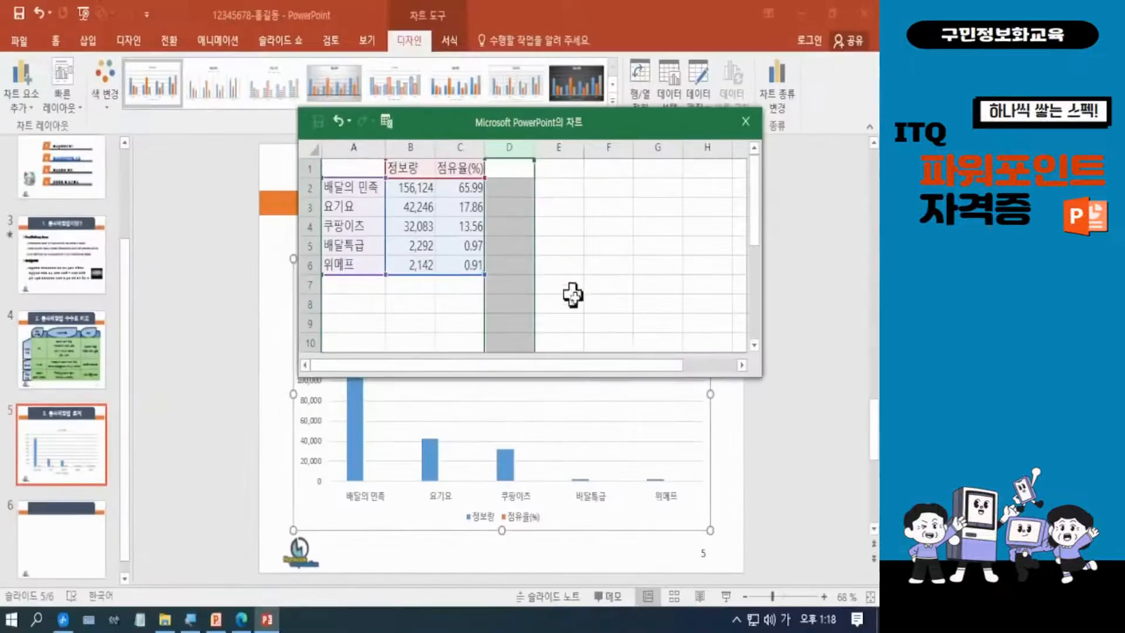
pyautogui.moveTo(607, 126); pyautogui.dragTo(691, 119)
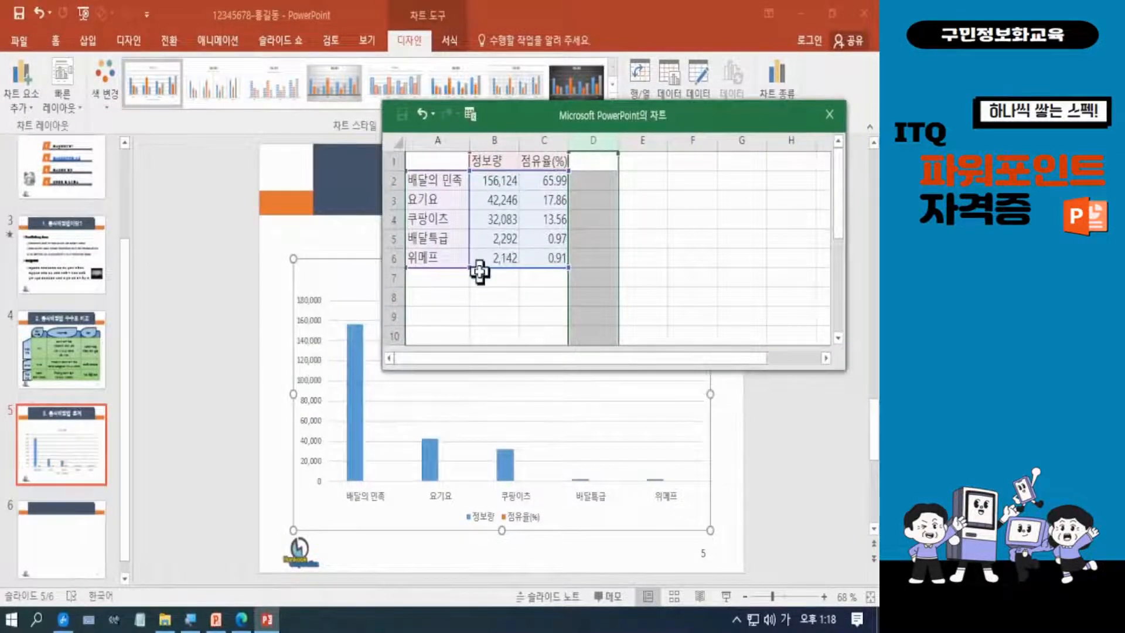
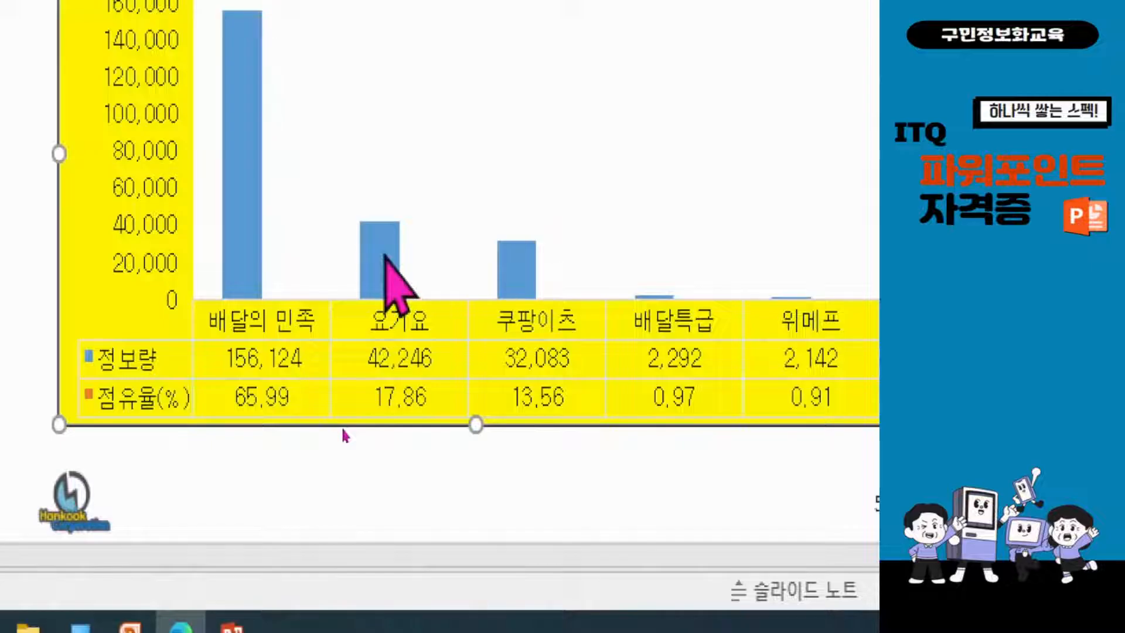
# Step: Change the 점유율(%) series to a line with markers (표식이 있는 꺾은선형) and assign it to the secondary axis
pyautogui.click(378, 251)
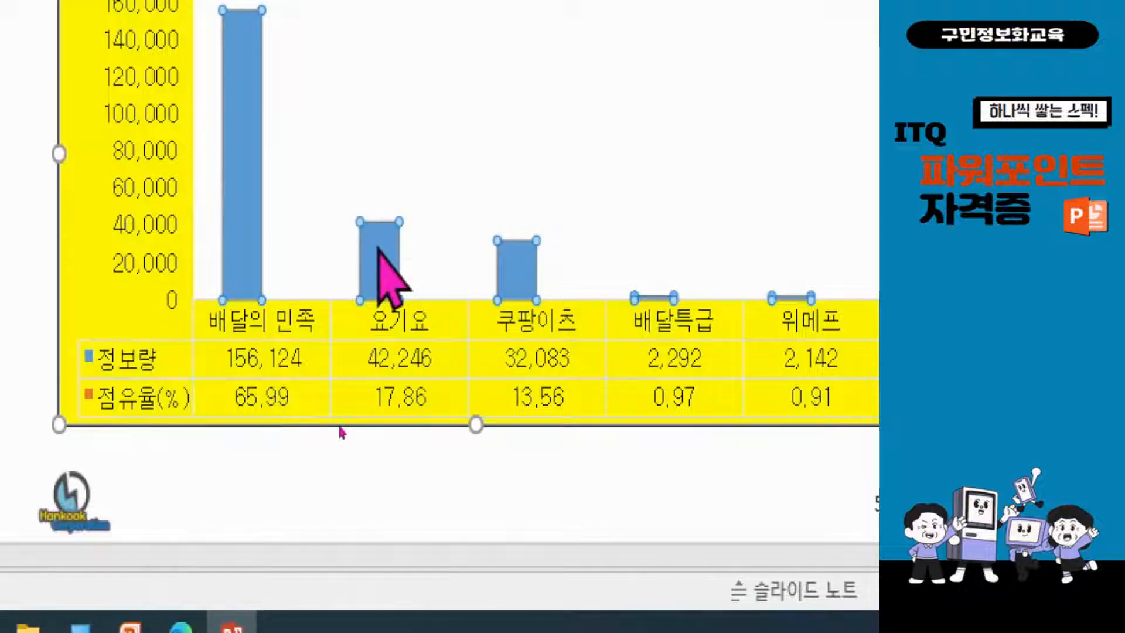
pyautogui.rightClick(378, 249)
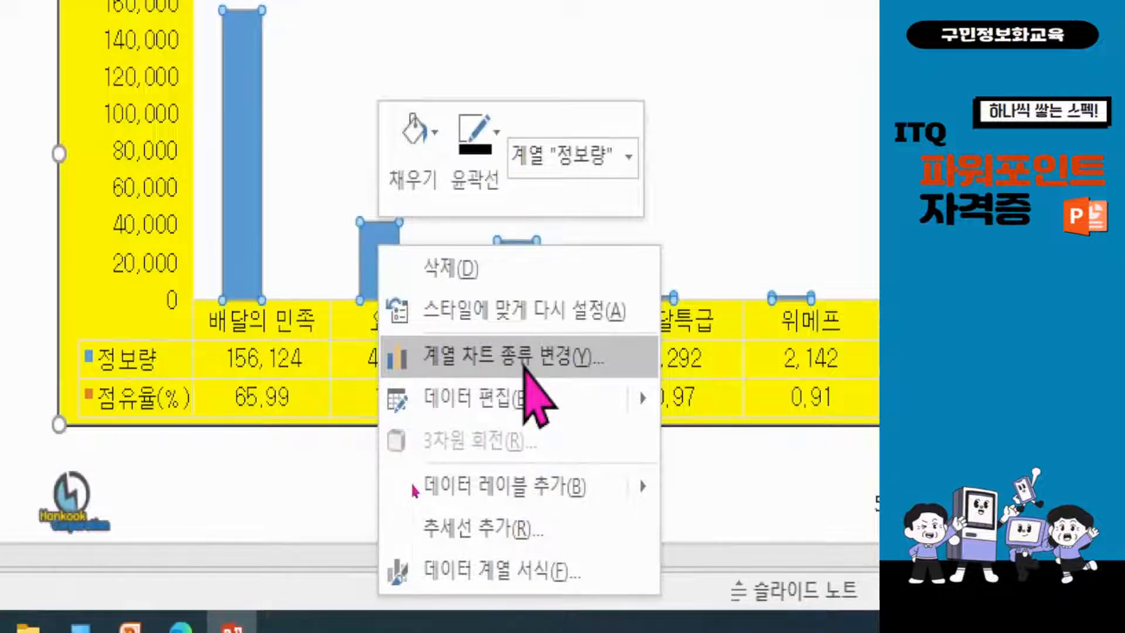
pyautogui.press('Escape')
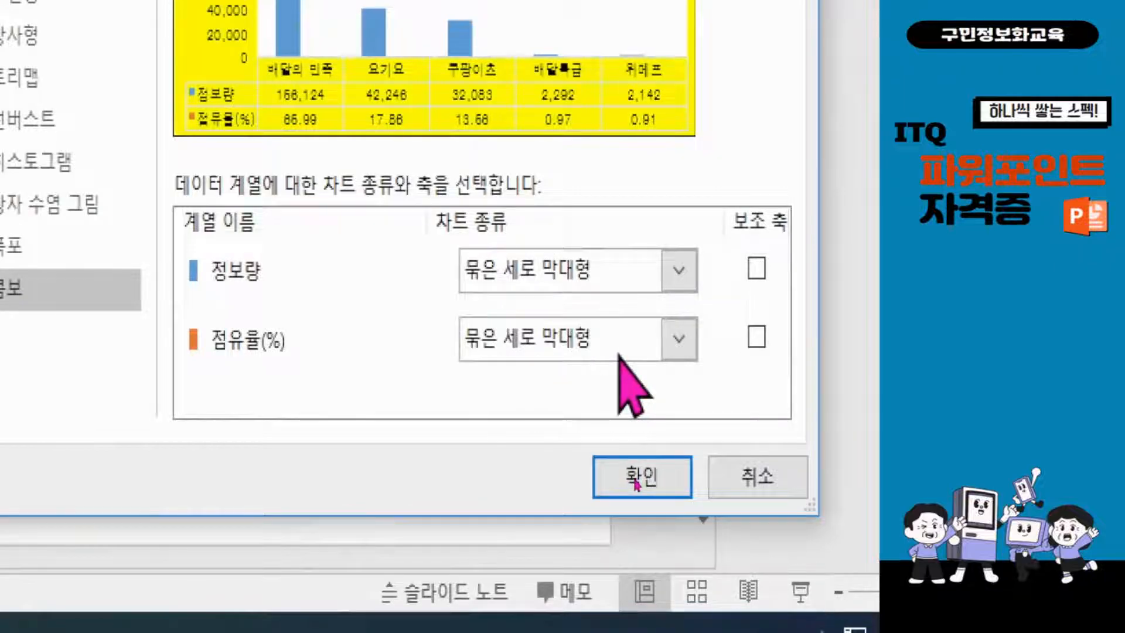
pyautogui.click(679, 339)
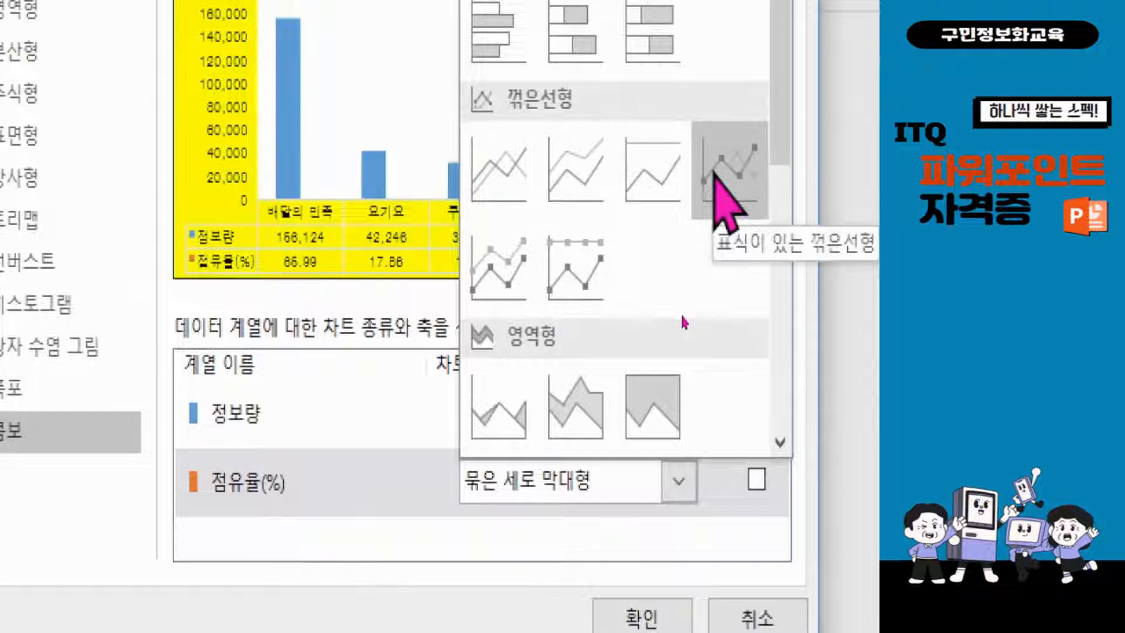
pyautogui.click(716, 174)
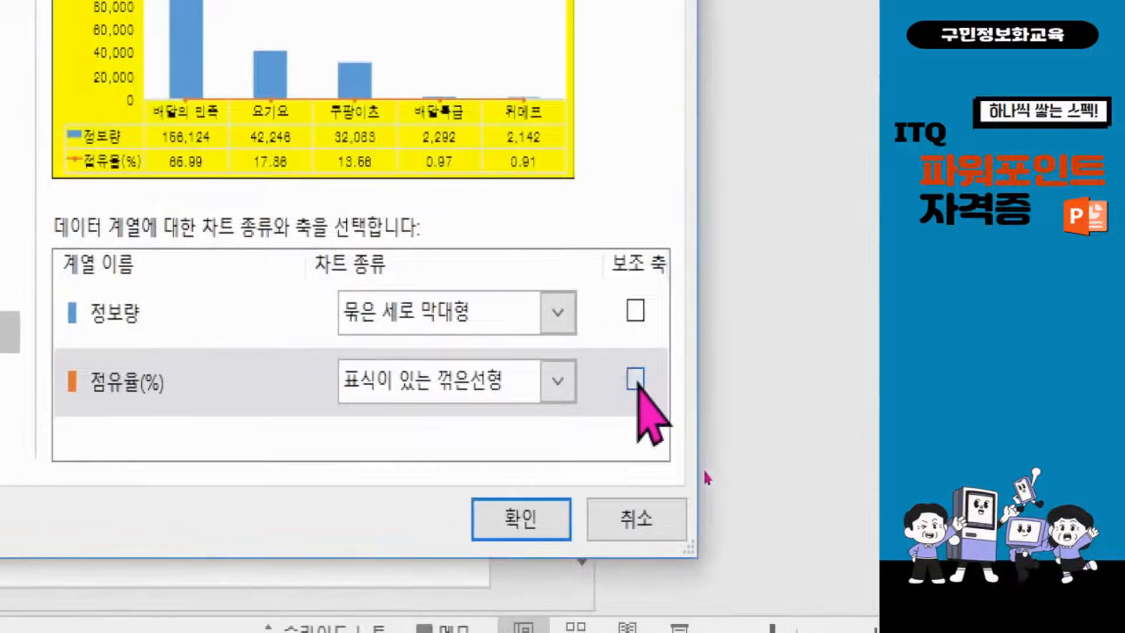
pyautogui.click(635, 378)
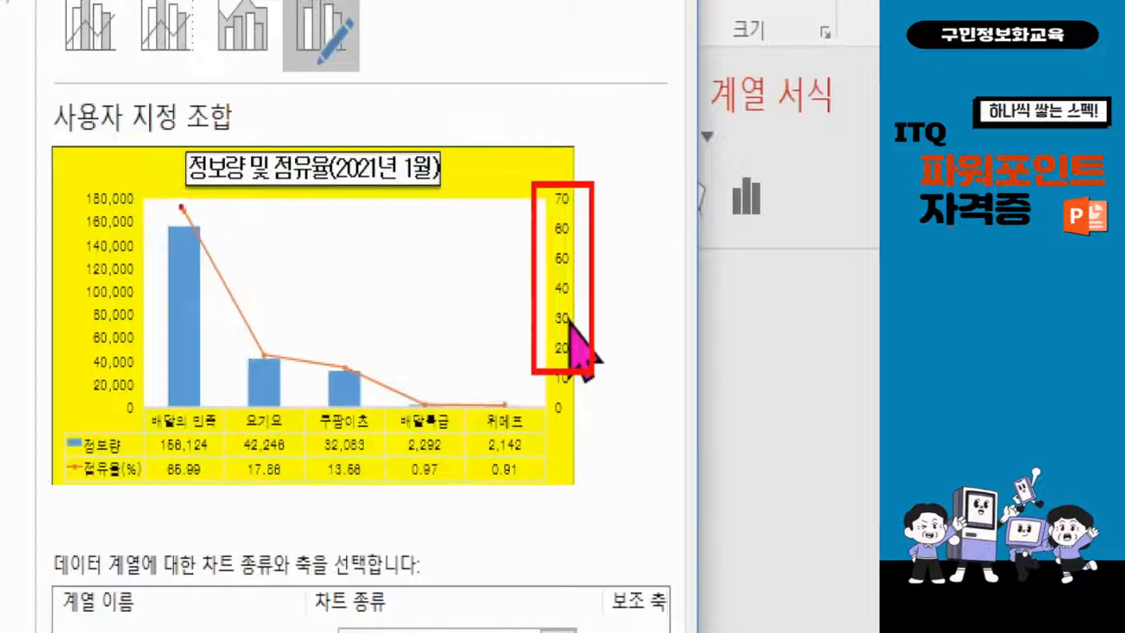
pyautogui.moveTo(170, 196); pyautogui.dragTo(206, 235)
pyautogui.moveTo(253, 338)
pyautogui.mouseDown()
pyautogui.moveTo(286, 370)
pyautogui.moveTo(360, 385)
pyautogui.moveTo(438, 421)
pyautogui.mouseUp()
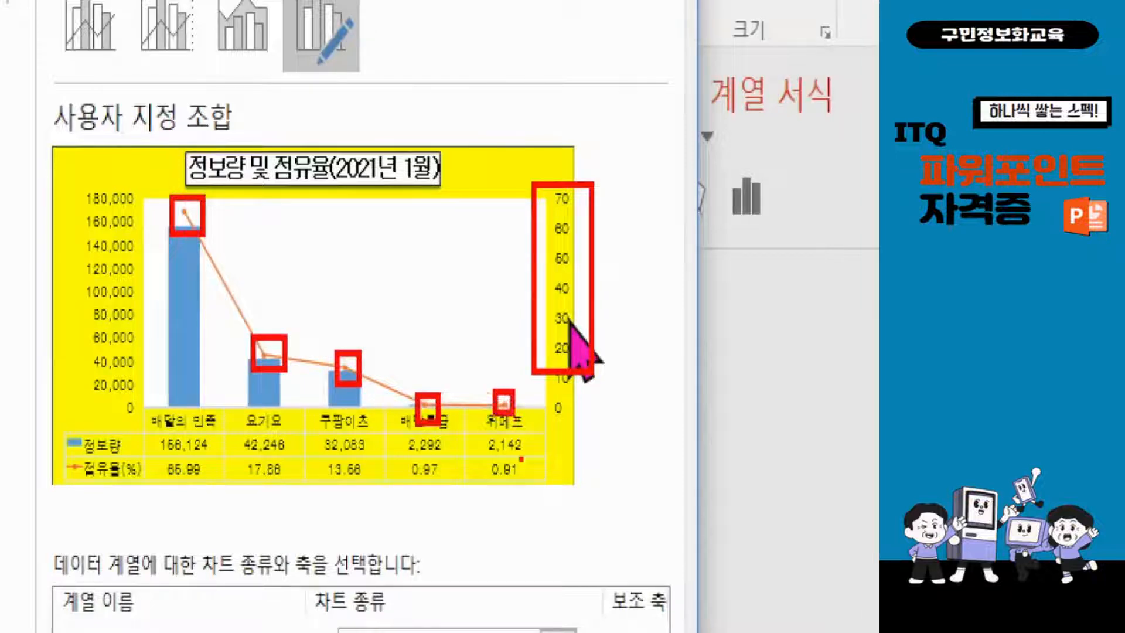
pyautogui.press('Escape')
pyautogui.hotkey('ctrl', '4')
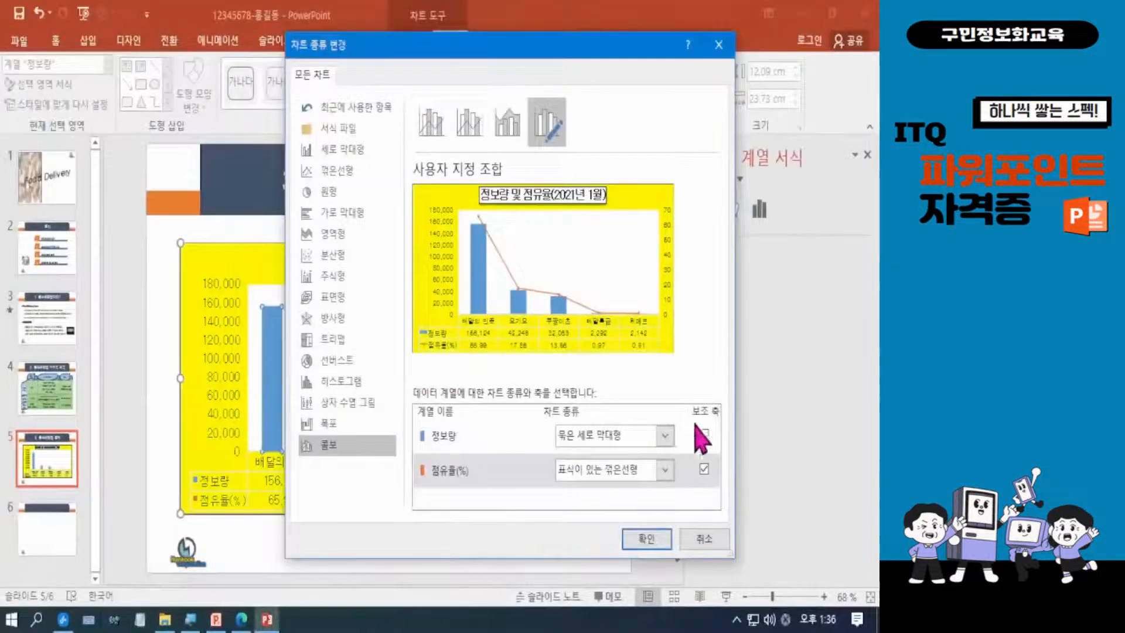
# Step: Apply the combo chart settings and select the 점유율(%) line series in the chart
pyautogui.click(647, 540)
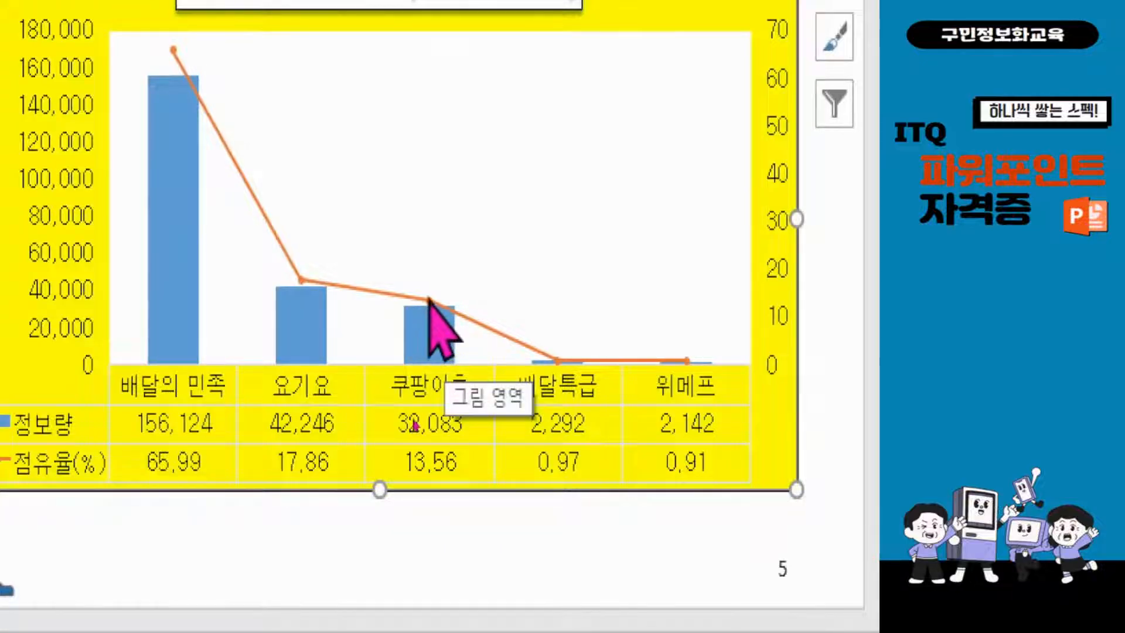
pyautogui.click(430, 300)
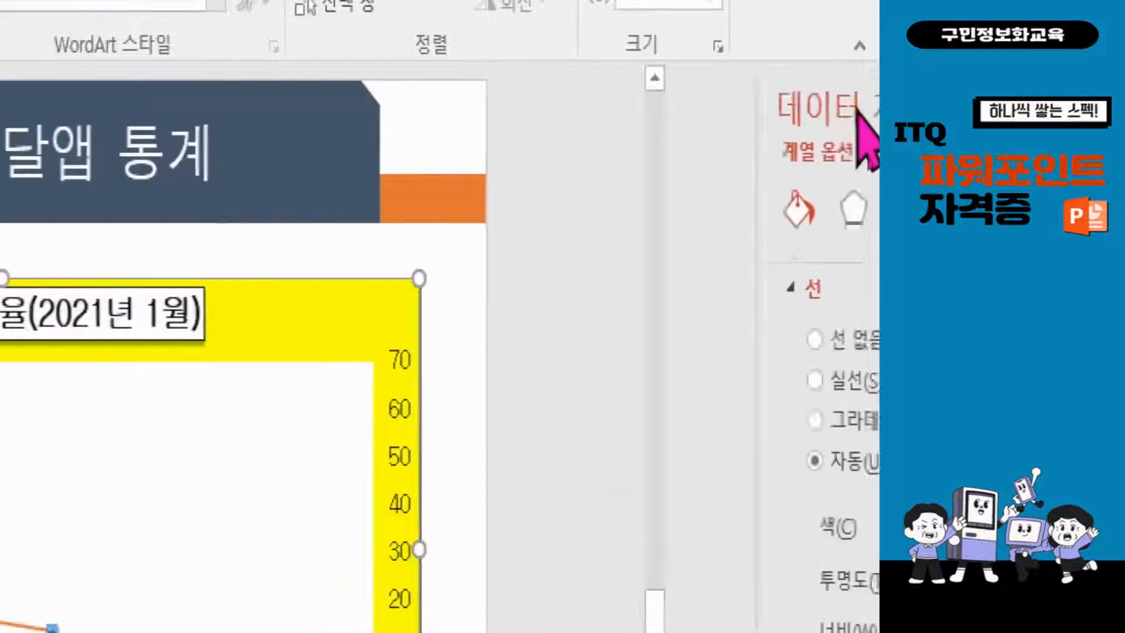
# Step: Change the 점유율(%) line series' markers to the built-in (기본 제공) diamond shape
pyautogui.click(858, 112)
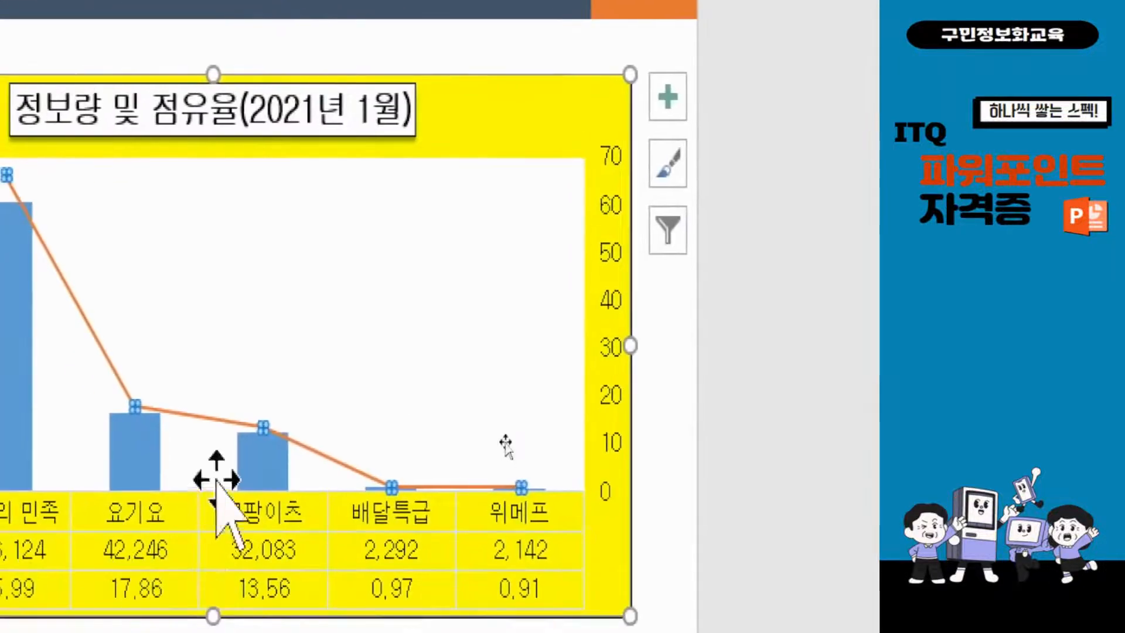
pyautogui.click(675, 396)
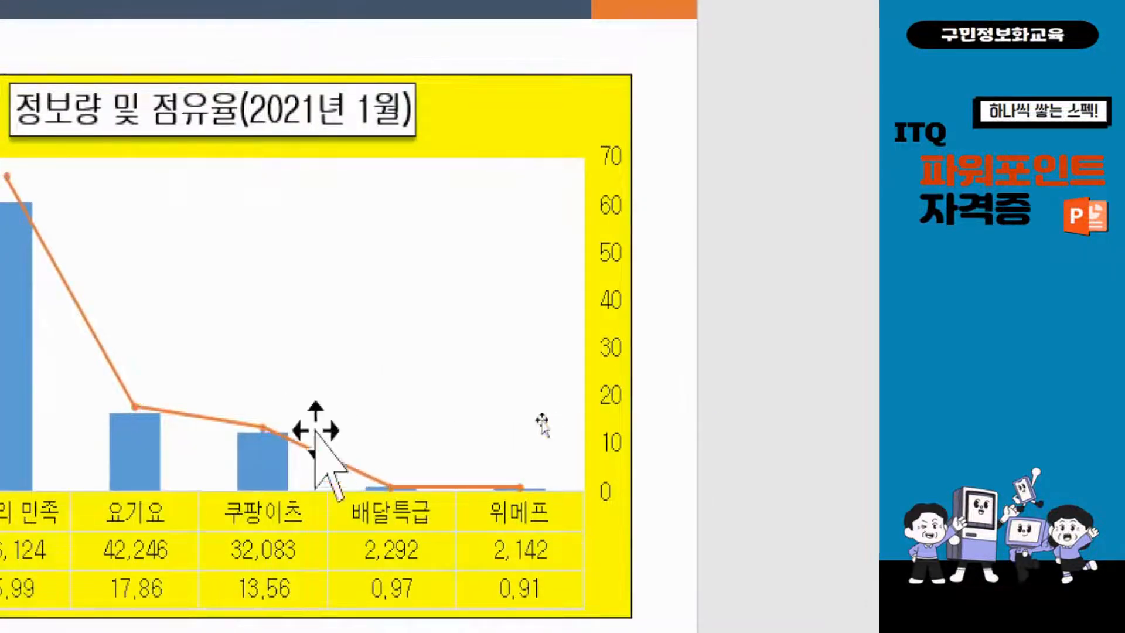
pyautogui.doubleClick(262, 431)
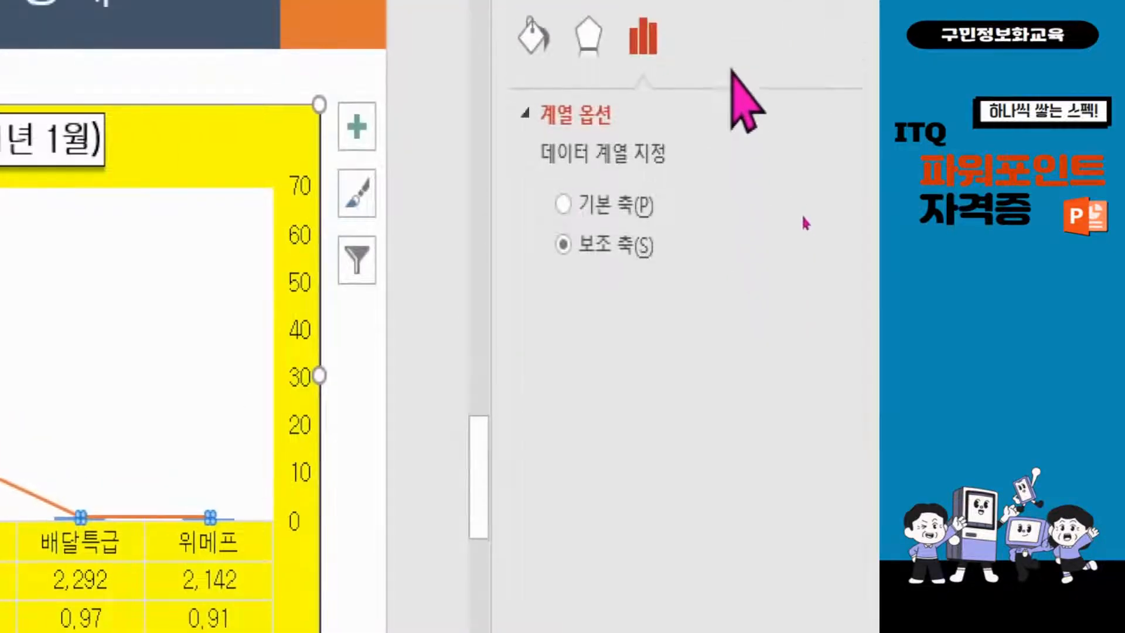
pyautogui.click(529, 117)
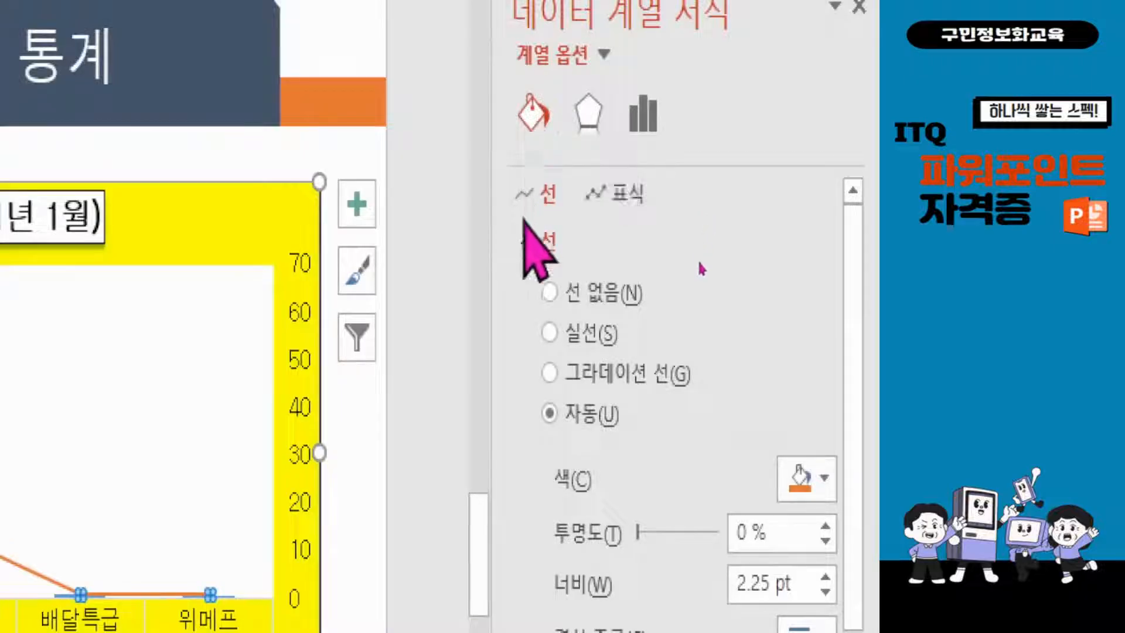
pyautogui.click(629, 196)
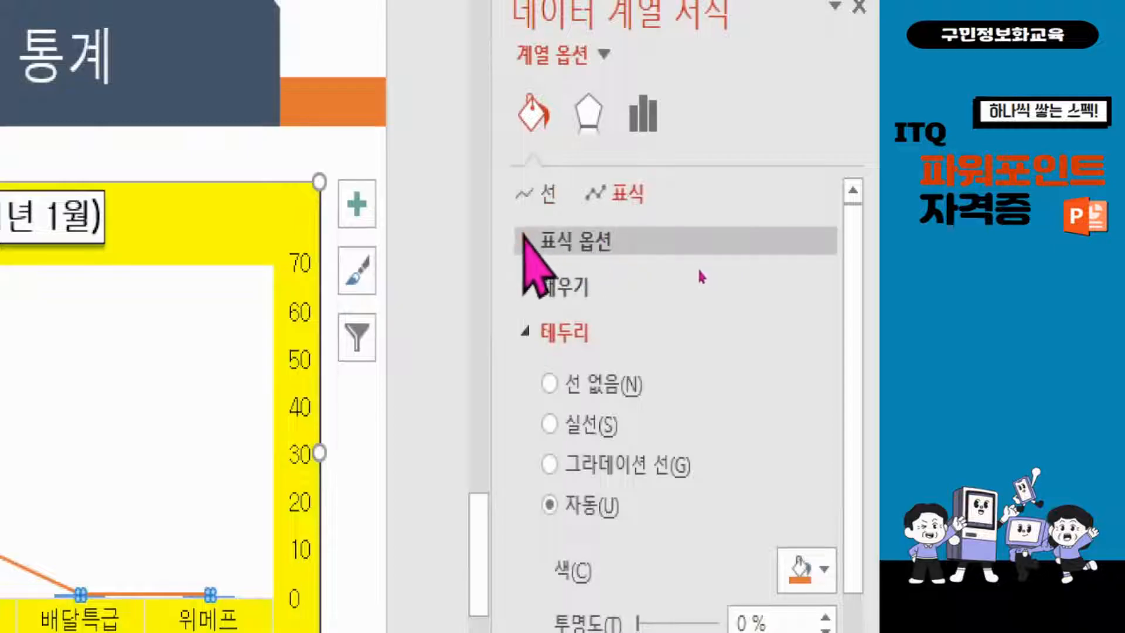
pyautogui.click(525, 240)
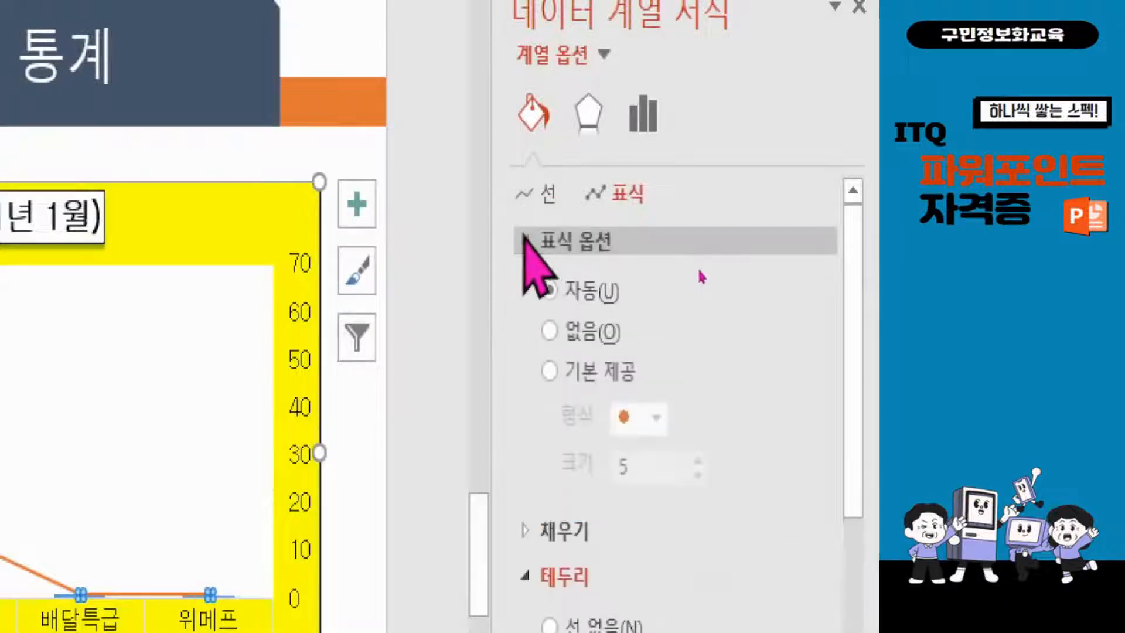
pyautogui.click(551, 371)
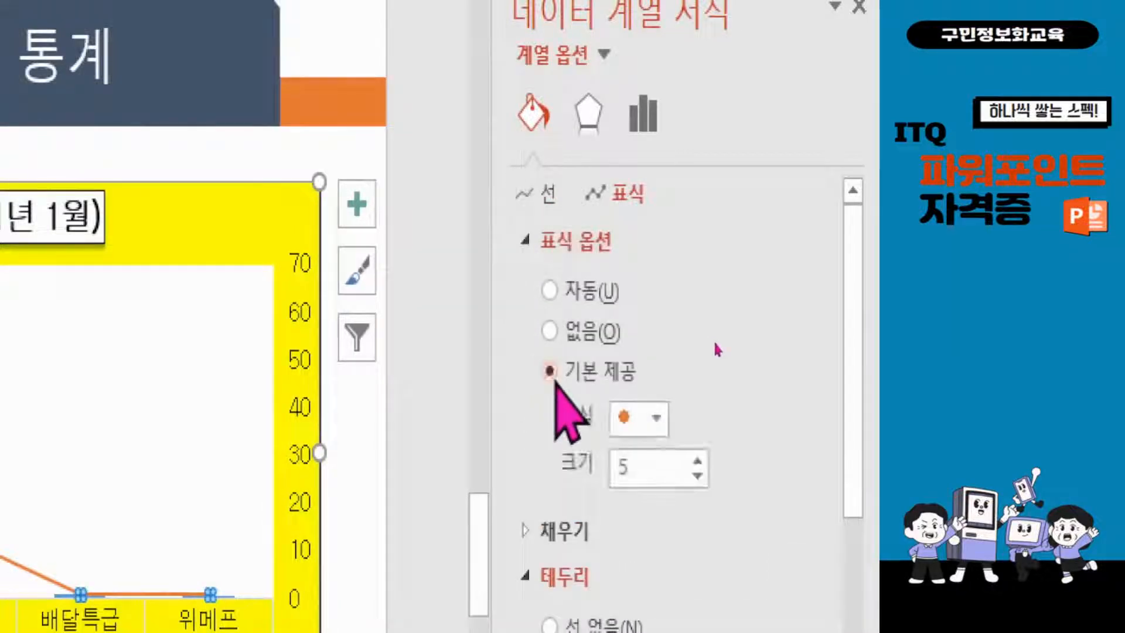
pyautogui.click(656, 418)
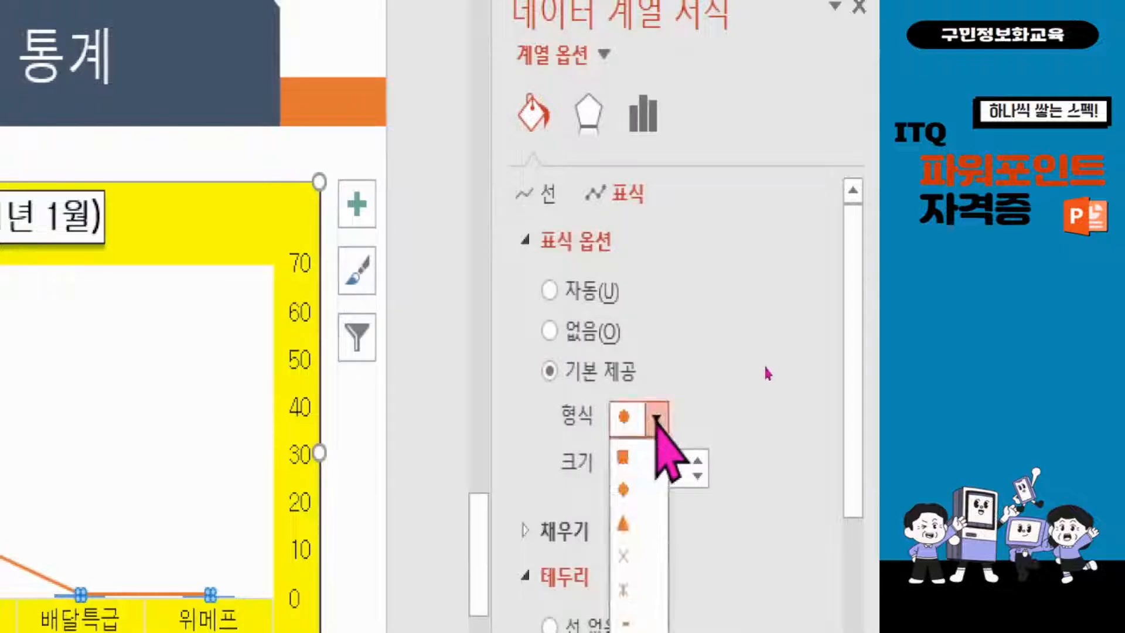
pyautogui.click(641, 498)
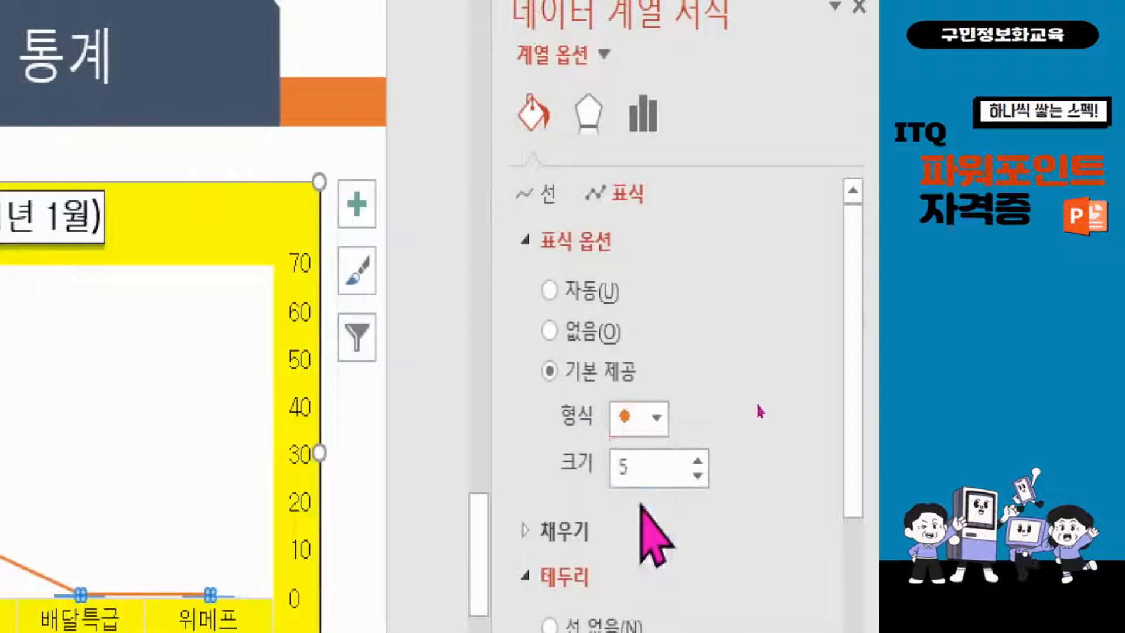
# Step: Set the 점유율(%) line's diamond marker size to 10 and deselect the chart
pyautogui.click(697, 460)
pyautogui.click(697, 460)
pyautogui.click(697, 460)
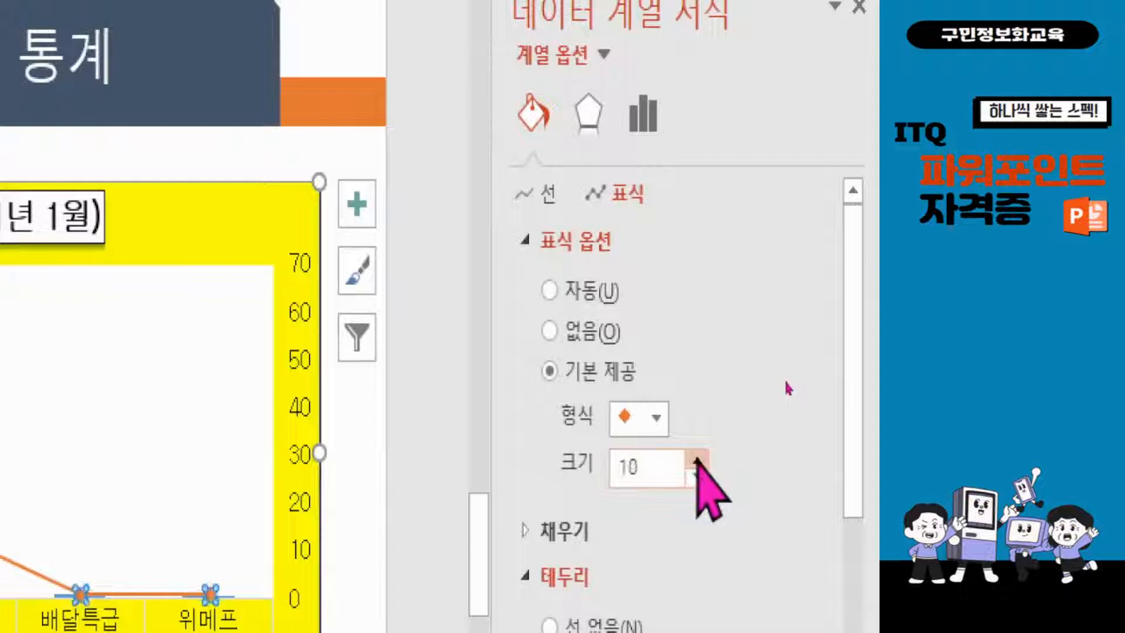
pyautogui.click(698, 460)
pyautogui.click(698, 460)
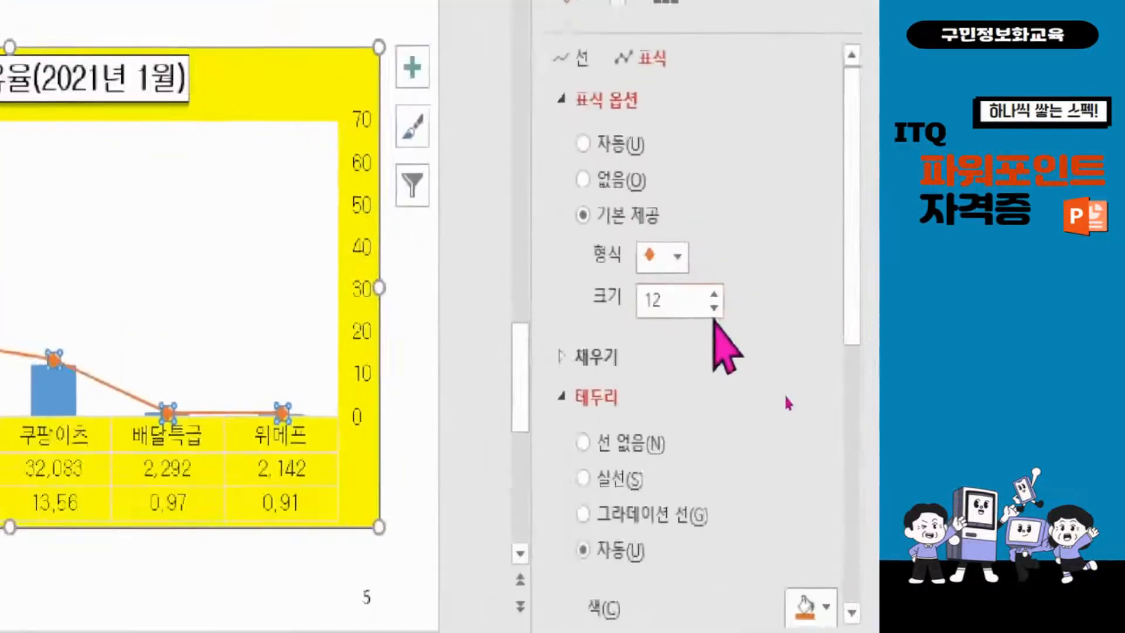
pyautogui.click(787, 389)
pyautogui.click(694, 307)
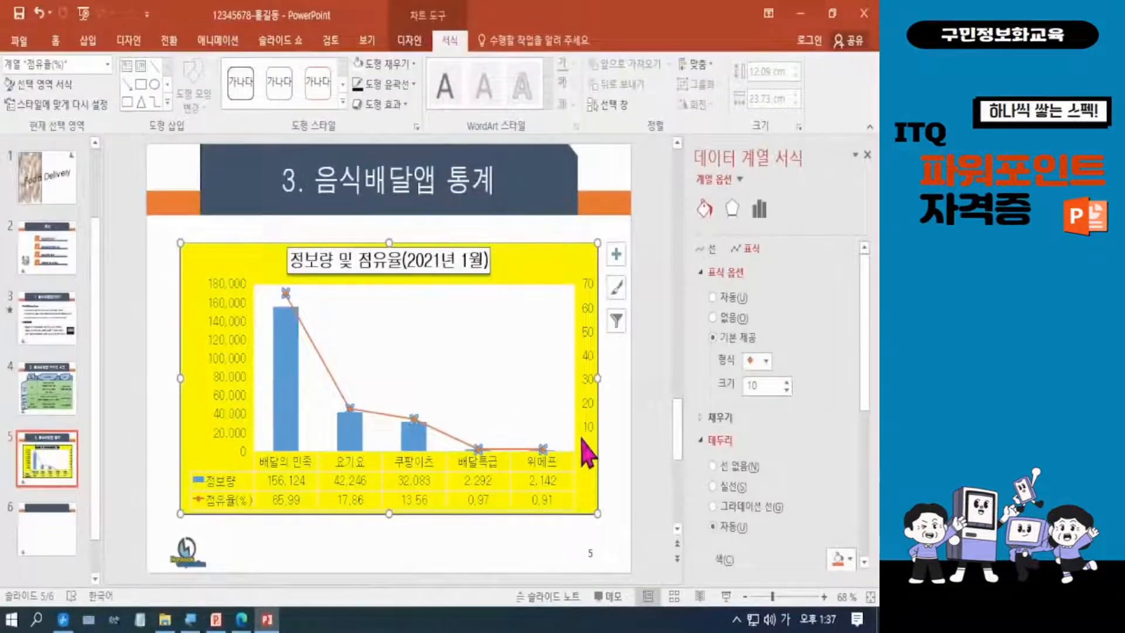
pyautogui.click(659, 400)
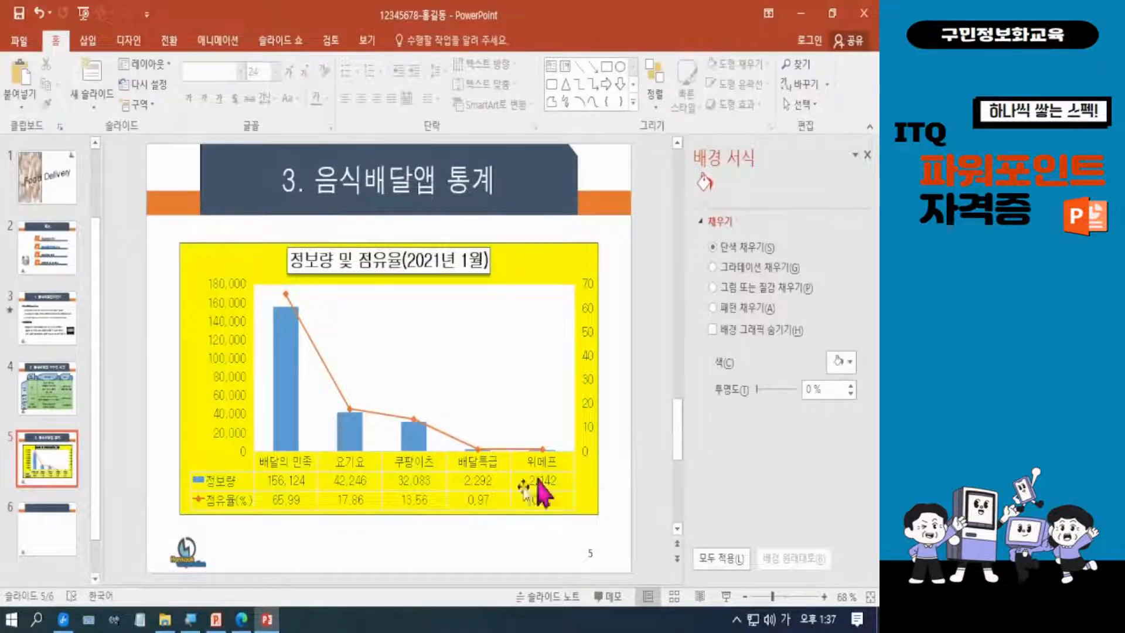
# Step: Consult the 값 표시 condition in the exam PDF and add a data label only to the 위메프 column of the 정보량 series in PowerPoint
pyautogui.click(242, 619)
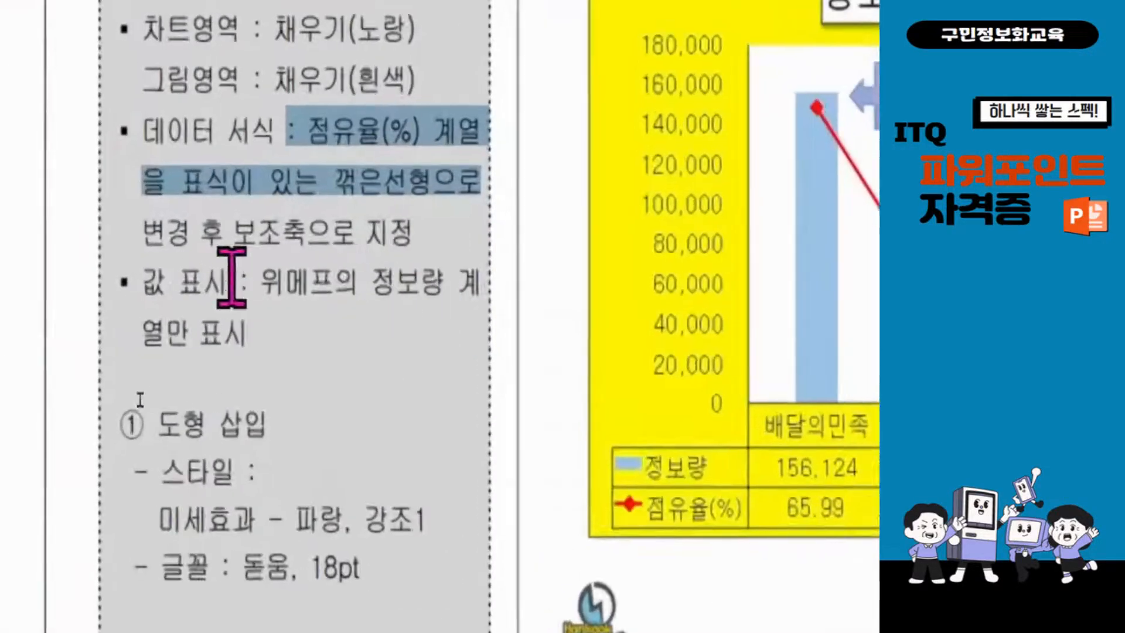
pyautogui.moveTo(149, 285); pyautogui.dragTo(472, 339)
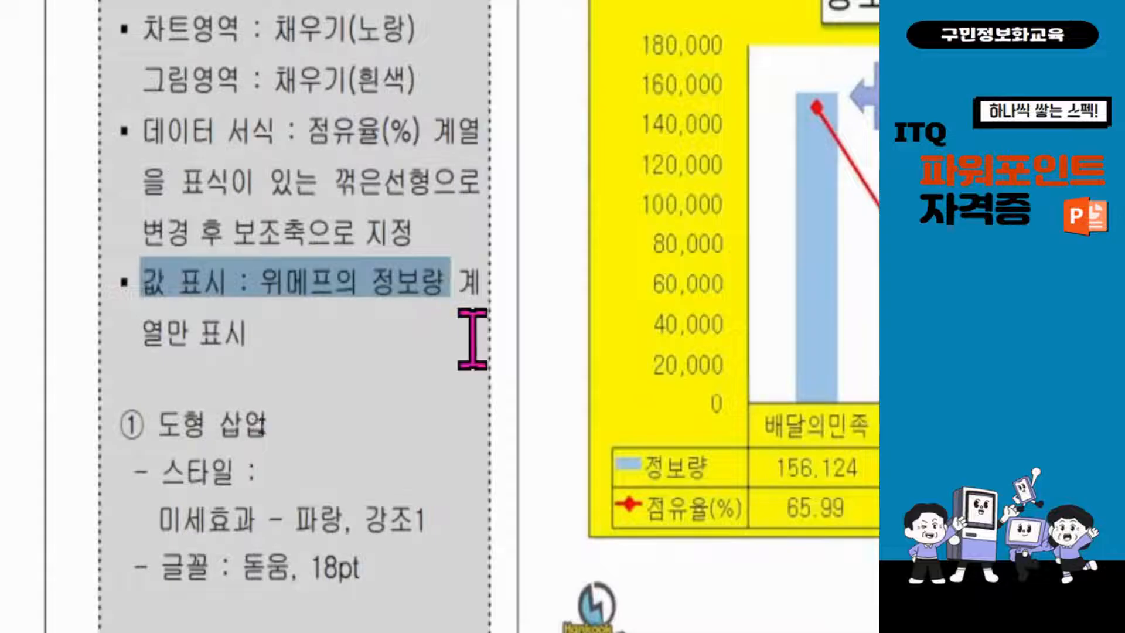
pyautogui.click(423, 351)
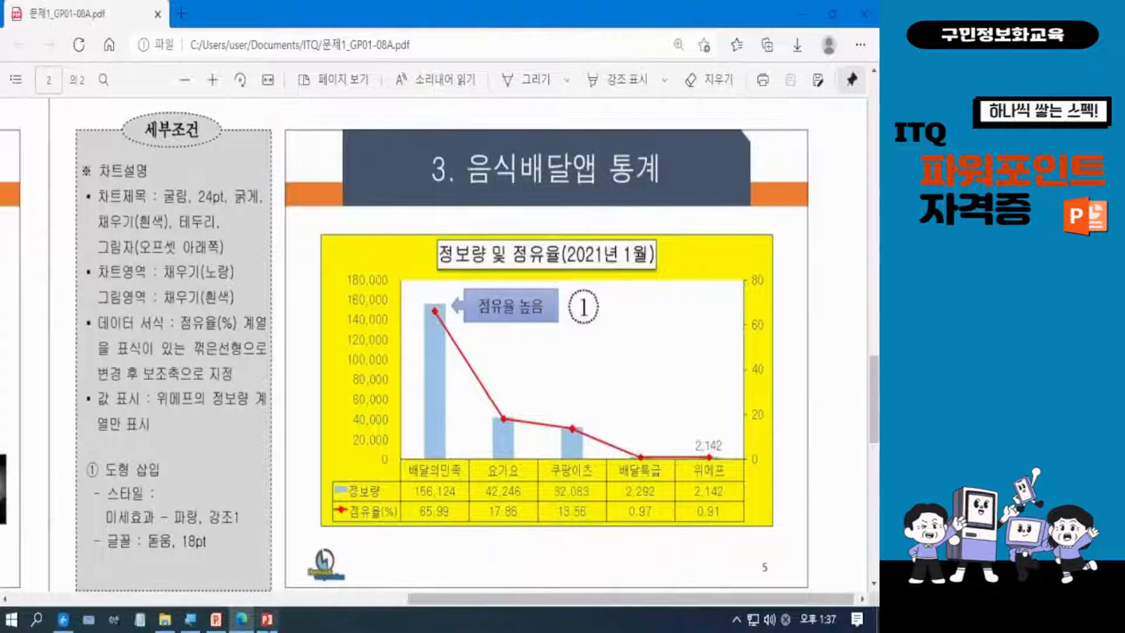
pyautogui.click(267, 622)
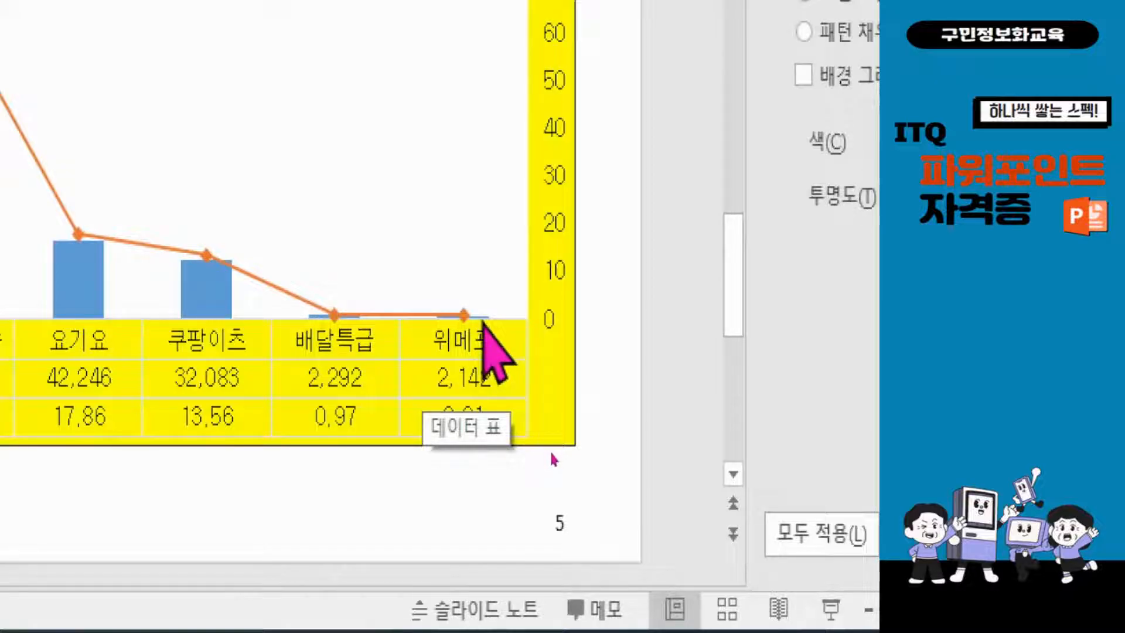
pyautogui.click(206, 293)
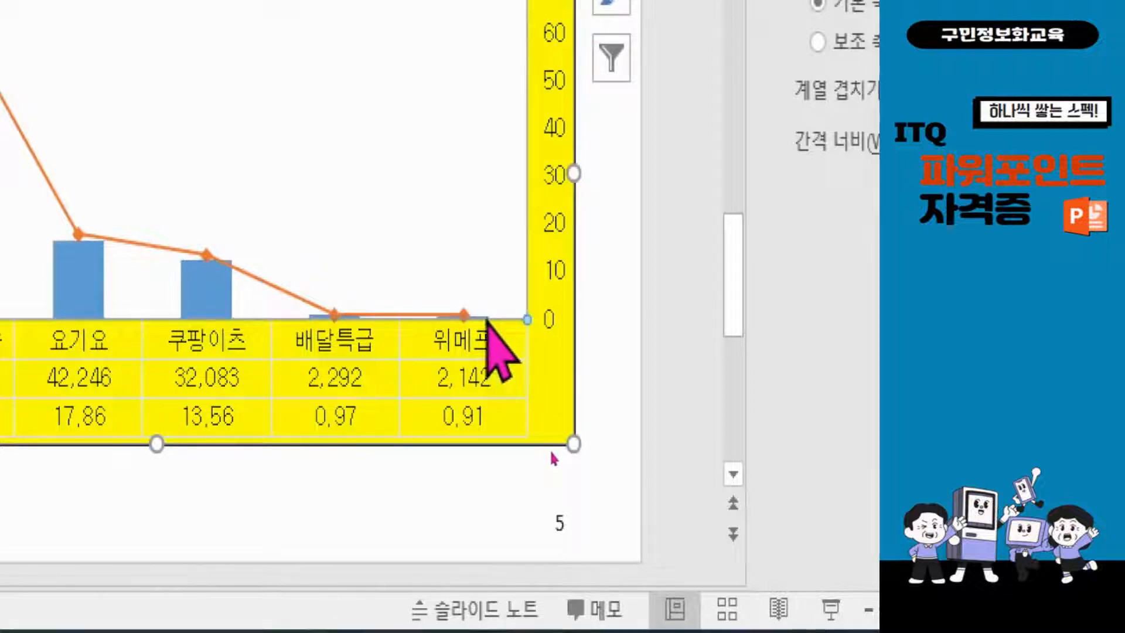
pyautogui.click(484, 314)
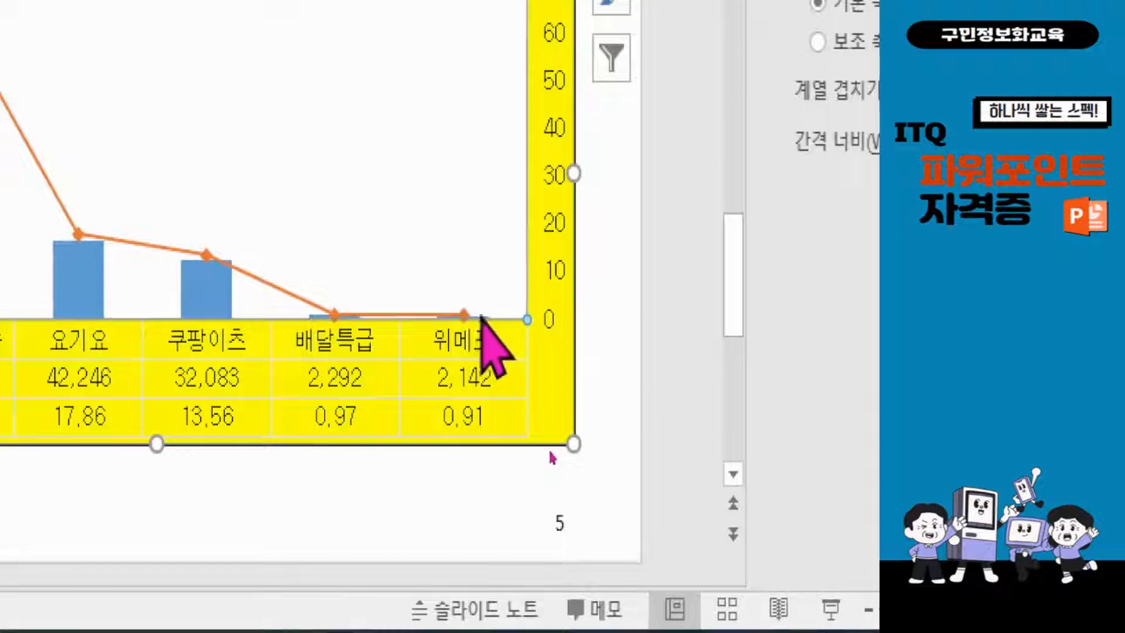
pyautogui.click(483, 316)
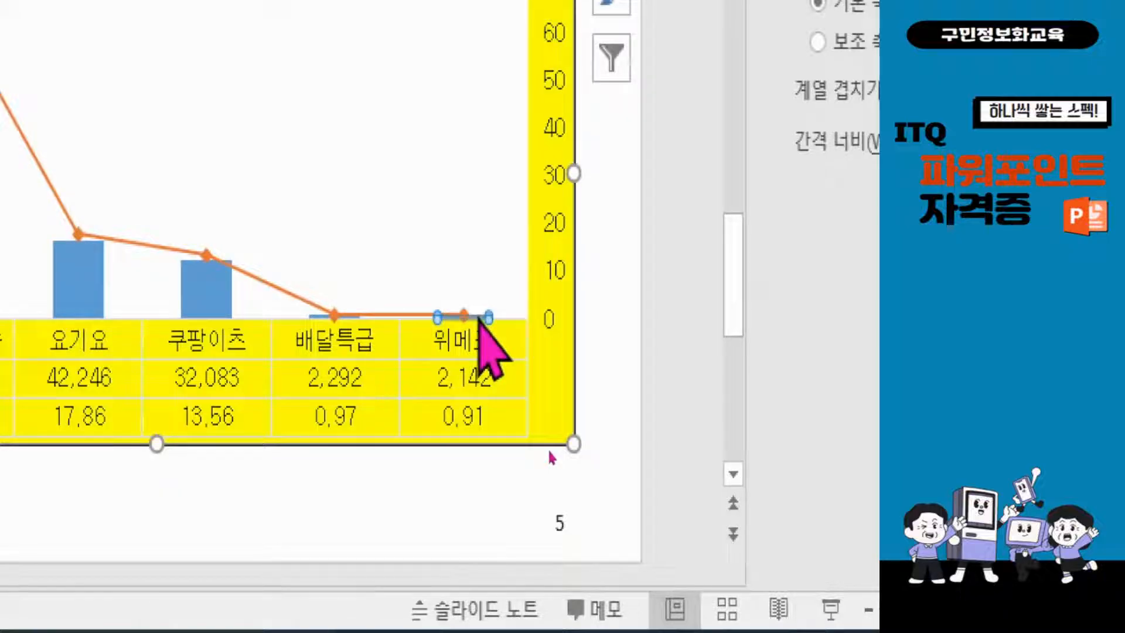
pyautogui.rightClick(481, 318)
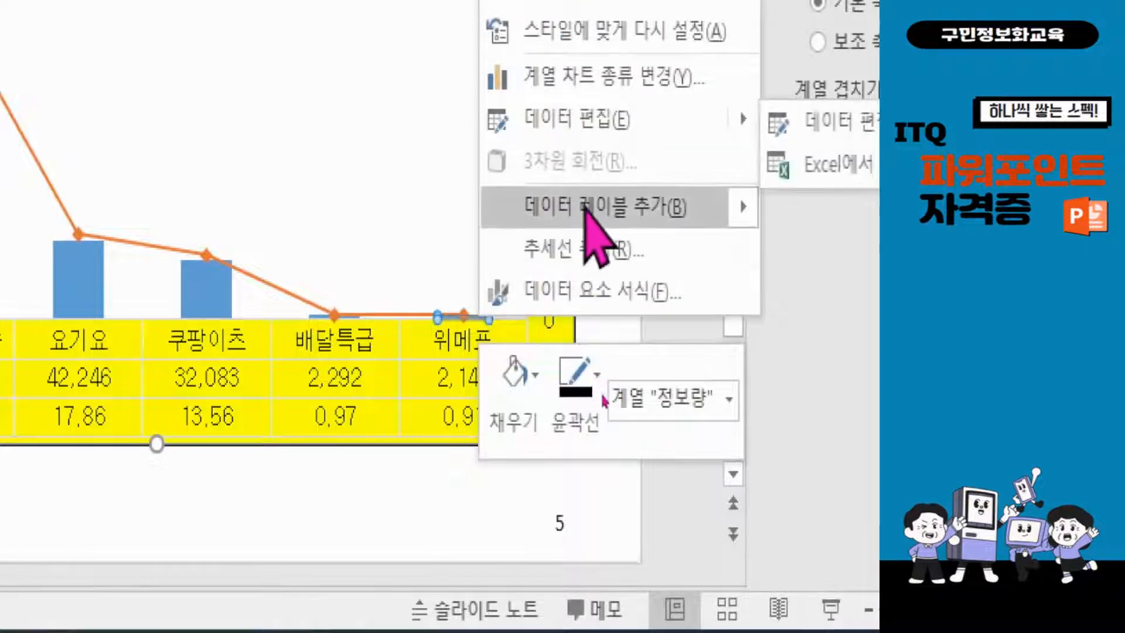
pyautogui.moveTo(593, 209)
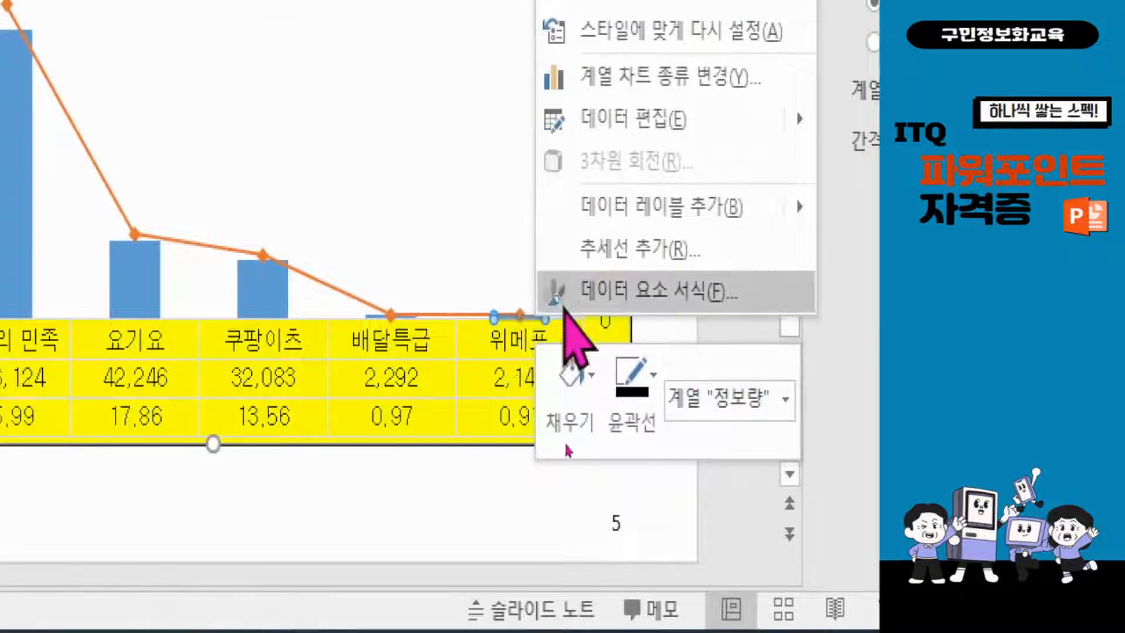
pyautogui.moveTo(633, 218)
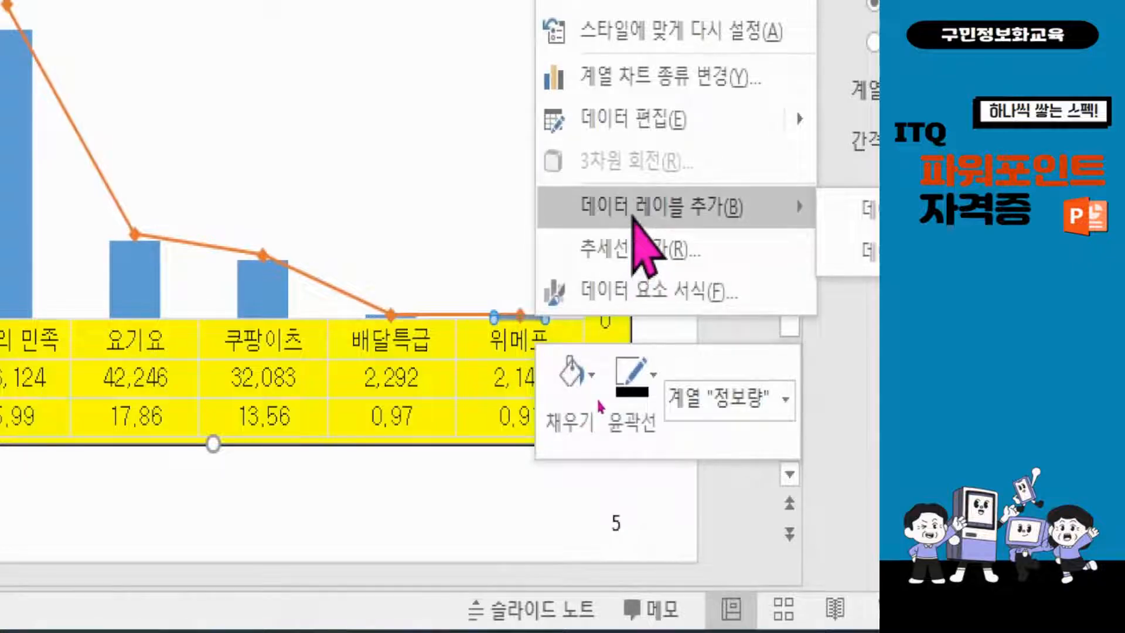
pyautogui.click(705, 211)
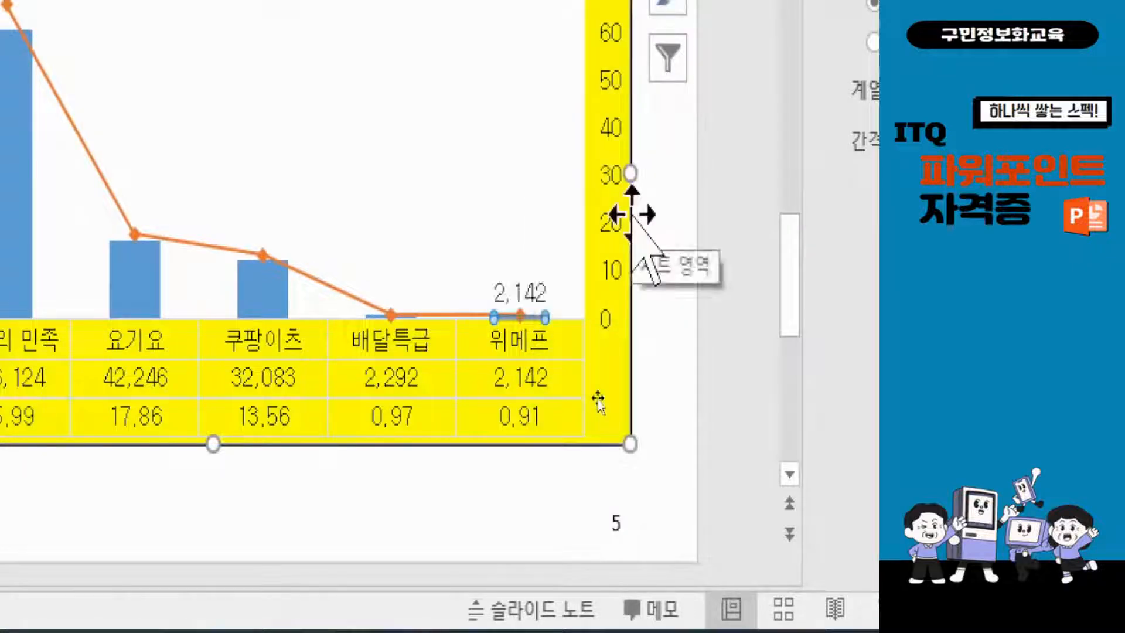
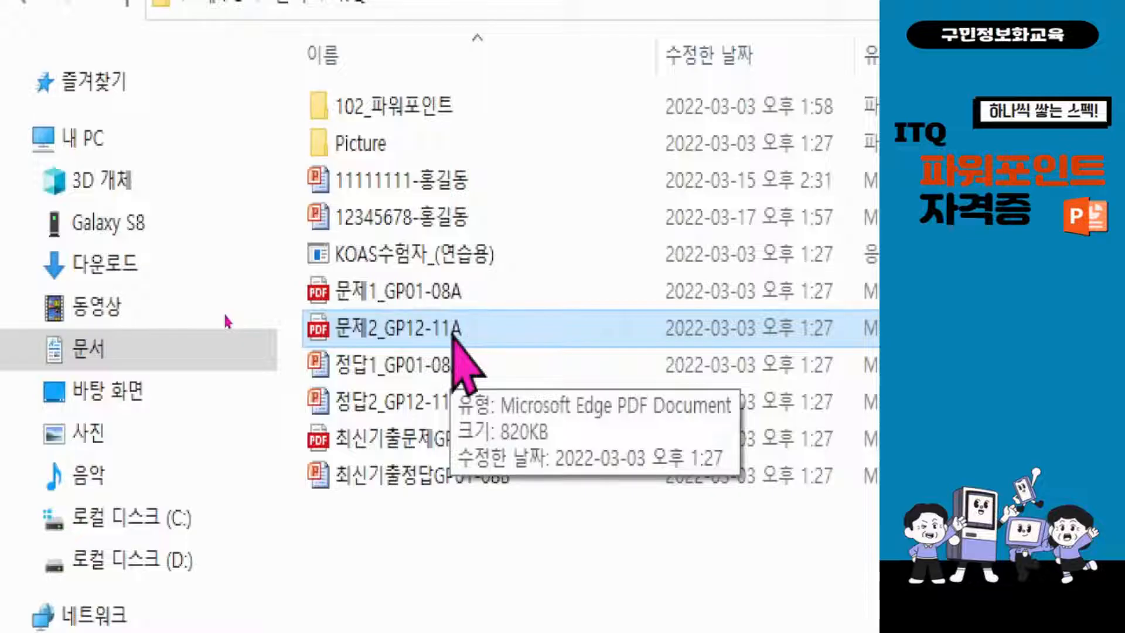
# Step: Open the exercise PDF 문제2_GP12-11A and view its slide 5 chart specification, 전기차 및 수소차 보조금
pyautogui.doubleClick(456, 330)
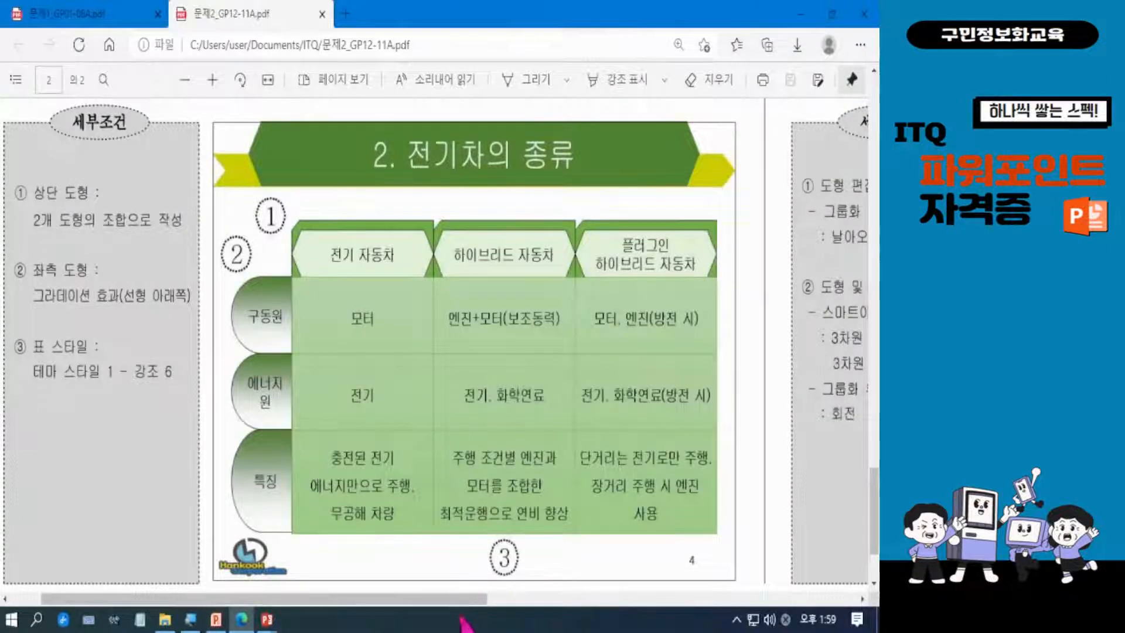
pyautogui.moveTo(451, 602); pyautogui.dragTo(806, 598)
pyautogui.moveTo(873, 531); pyautogui.dragTo(875, 404)
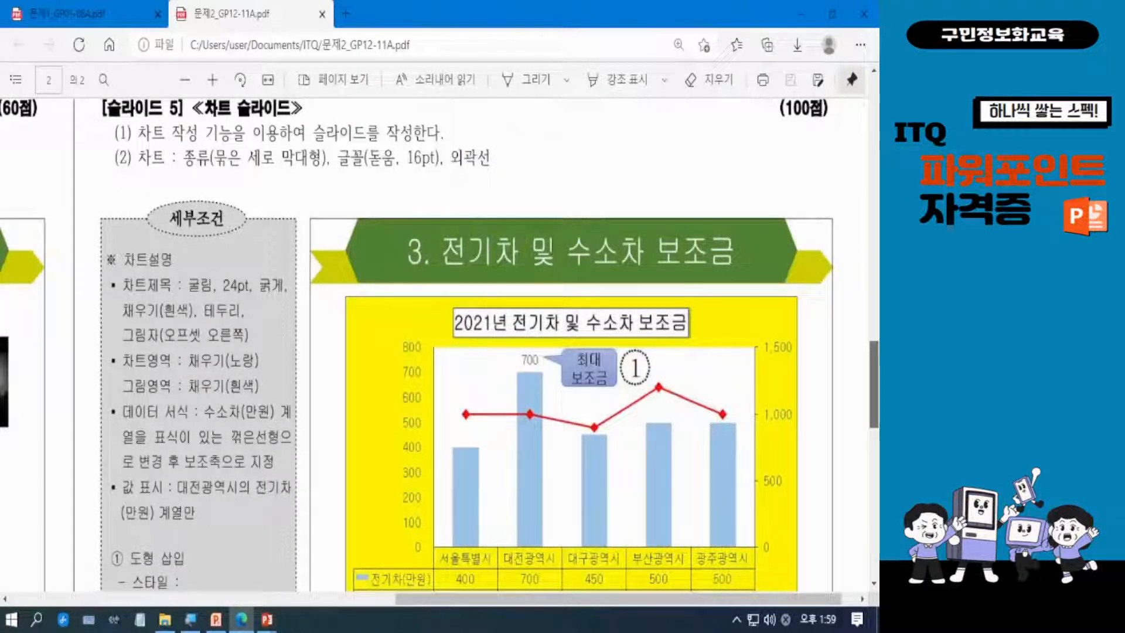
pyautogui.scroll(-2, 440, 352)
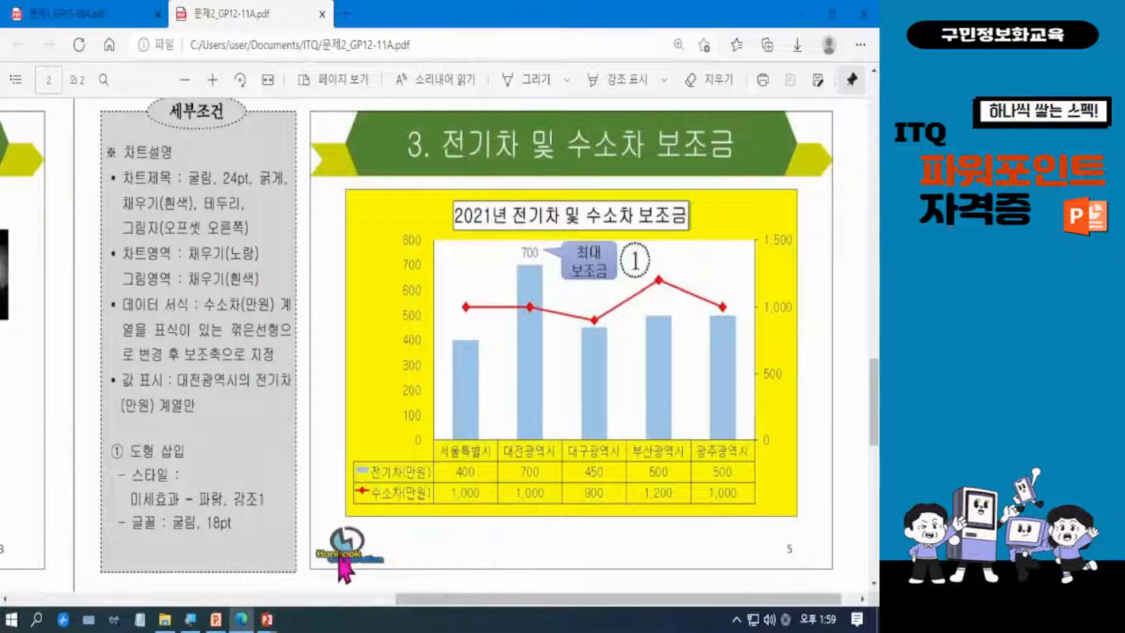
# Step: Close the finished delivery-app presentation and switch to the PowerPoint presentation of the electric-car exercise
pyautogui.moveTo(266, 619)
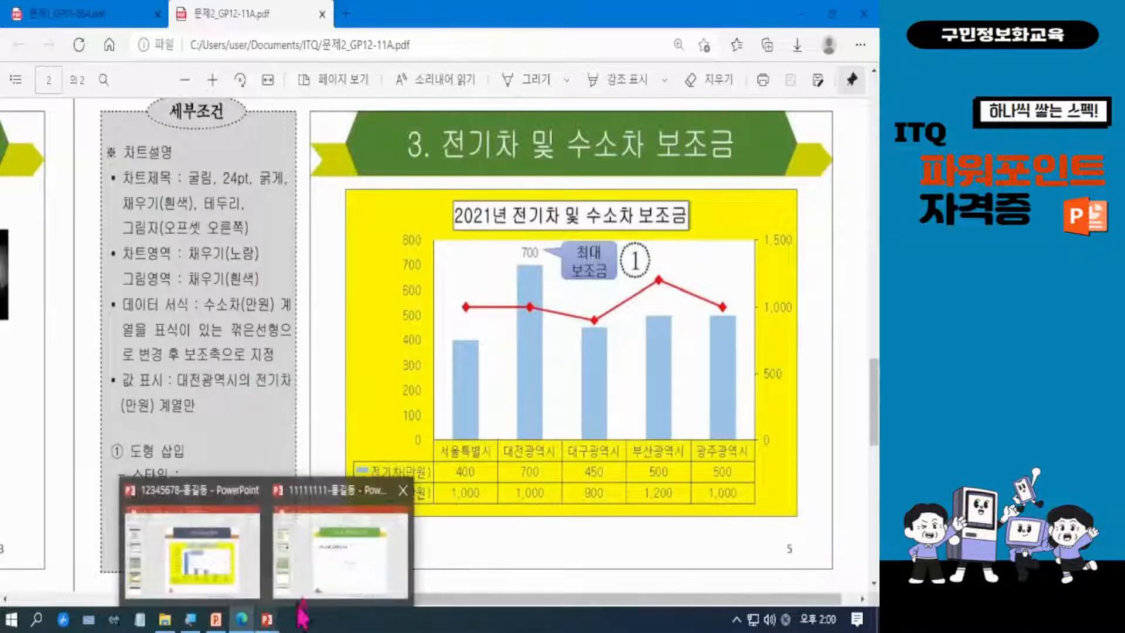
pyautogui.moveTo(352, 564)
pyautogui.moveTo(226, 502)
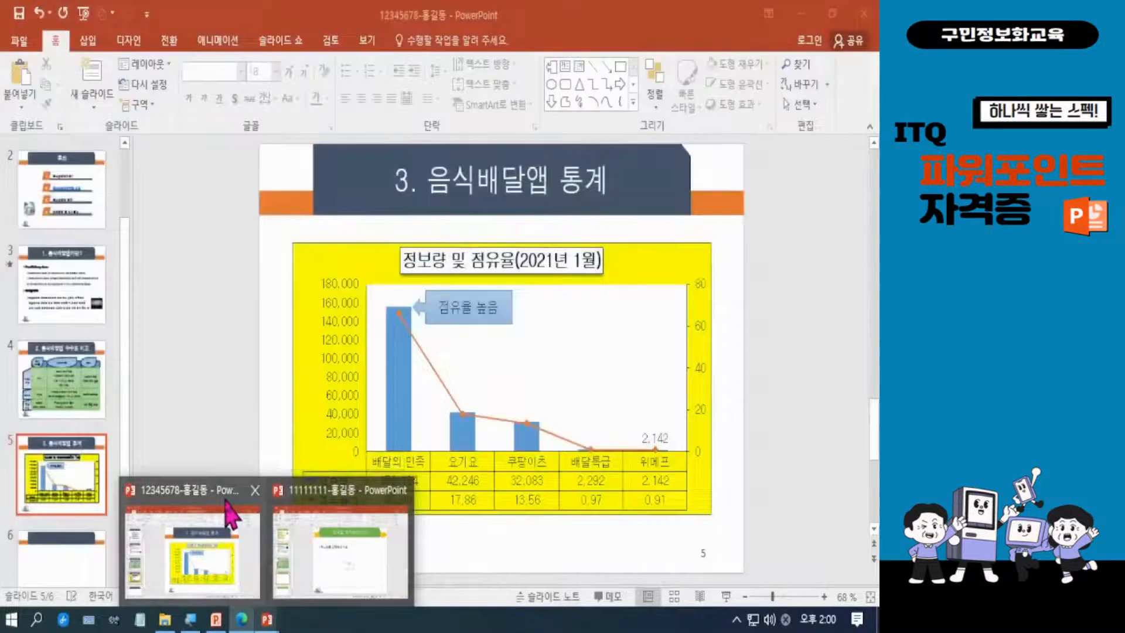
pyautogui.click(254, 490)
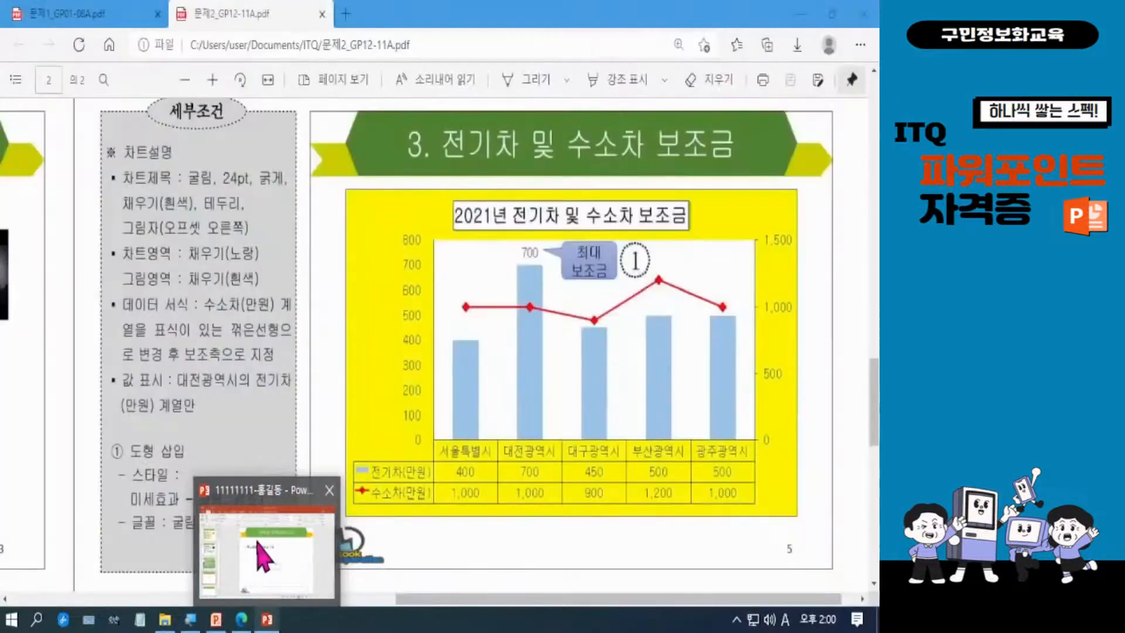
pyautogui.click(258, 542)
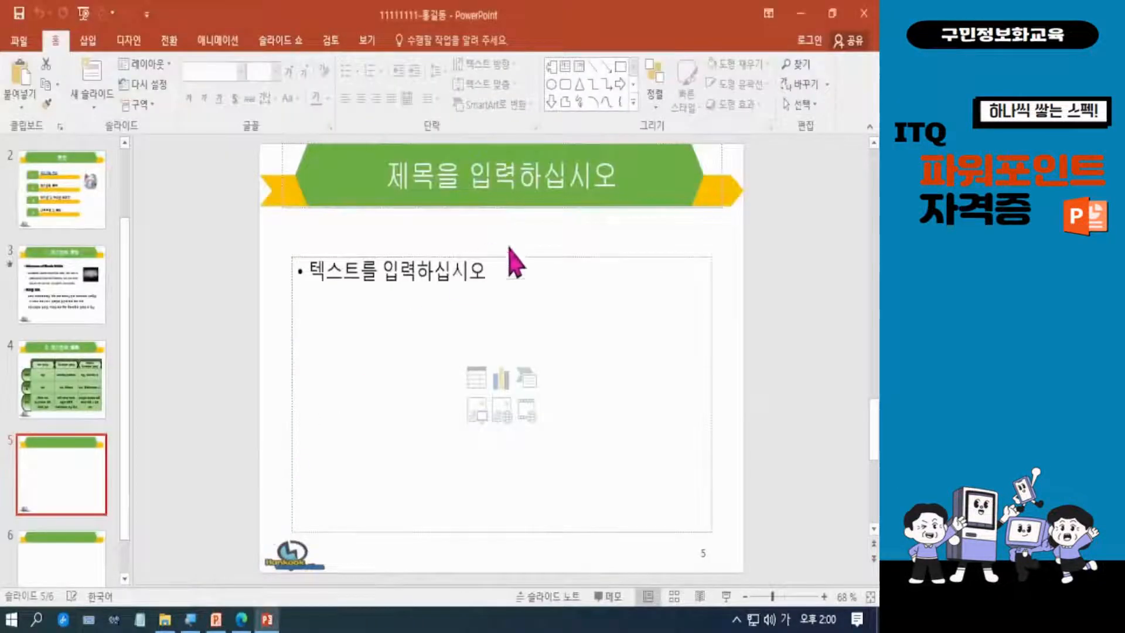
# Step: Enter 3. 전기차 및 수소차 보조금 as the title of slide 5
pyautogui.click(502, 182)
pyautogui.write('3')
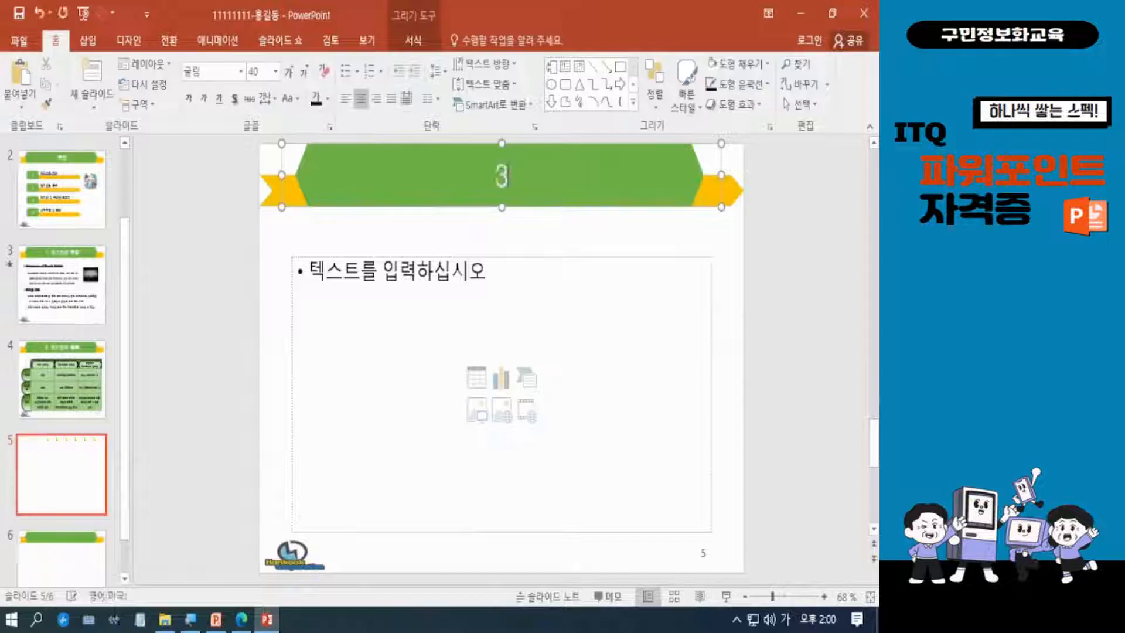
pyautogui.write('.')
pyautogui.press('Hangul')
pyautogui.write('전기')
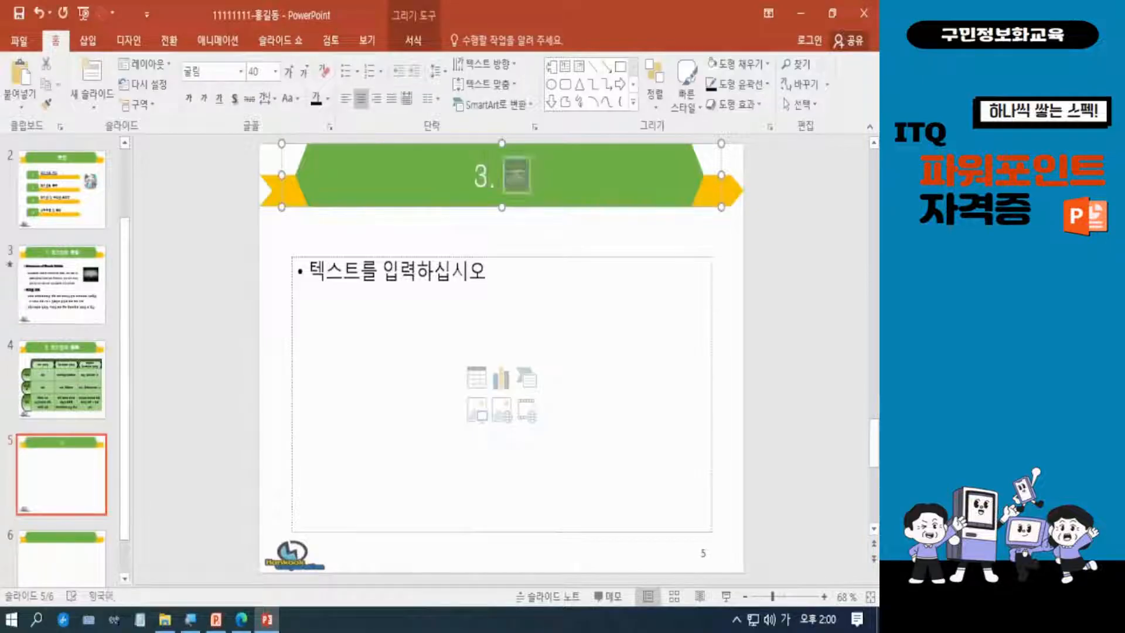
pyautogui.write('차 및 수소')
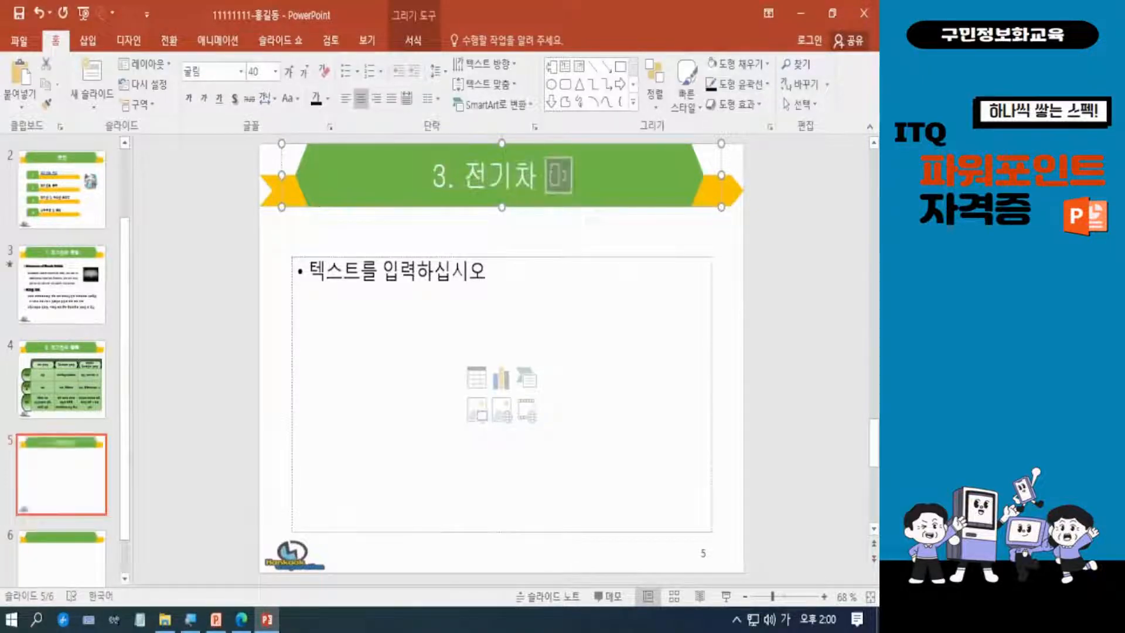
pyautogui.write('차 보조')
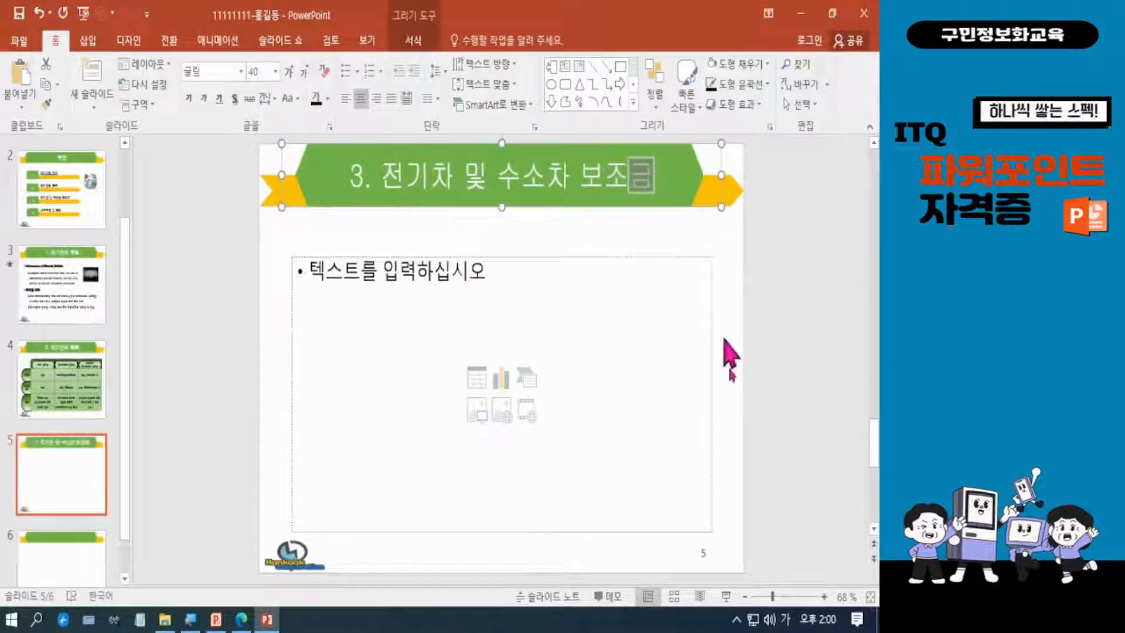
pyautogui.write('금')
pyautogui.press('Right')
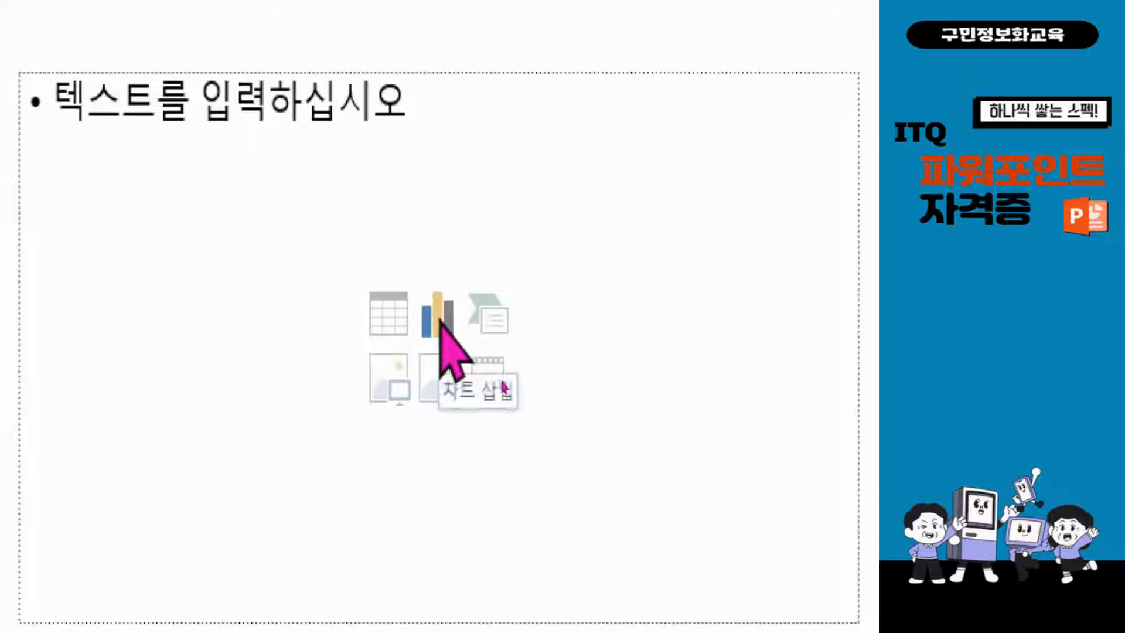
# Step: Insert a clustered column chart (묶은 세로 막대형) in slide 5's content placeholder and reposition its data sheet window
pyautogui.click(505, 388)
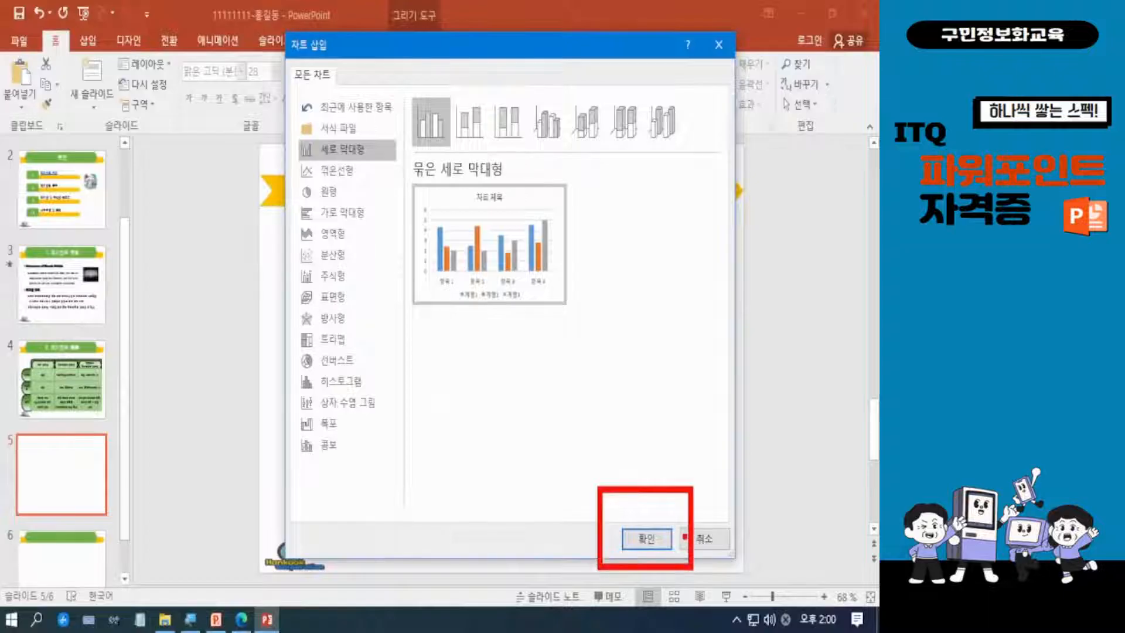
pyautogui.click(647, 539)
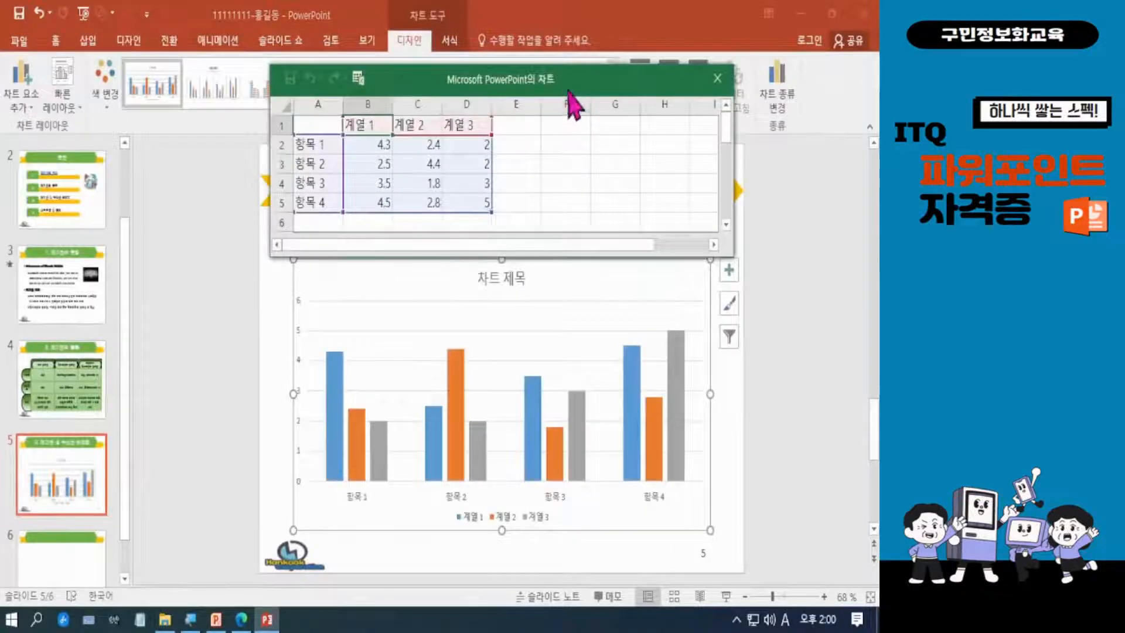
pyautogui.moveTo(570, 88); pyautogui.dragTo(586, 150)
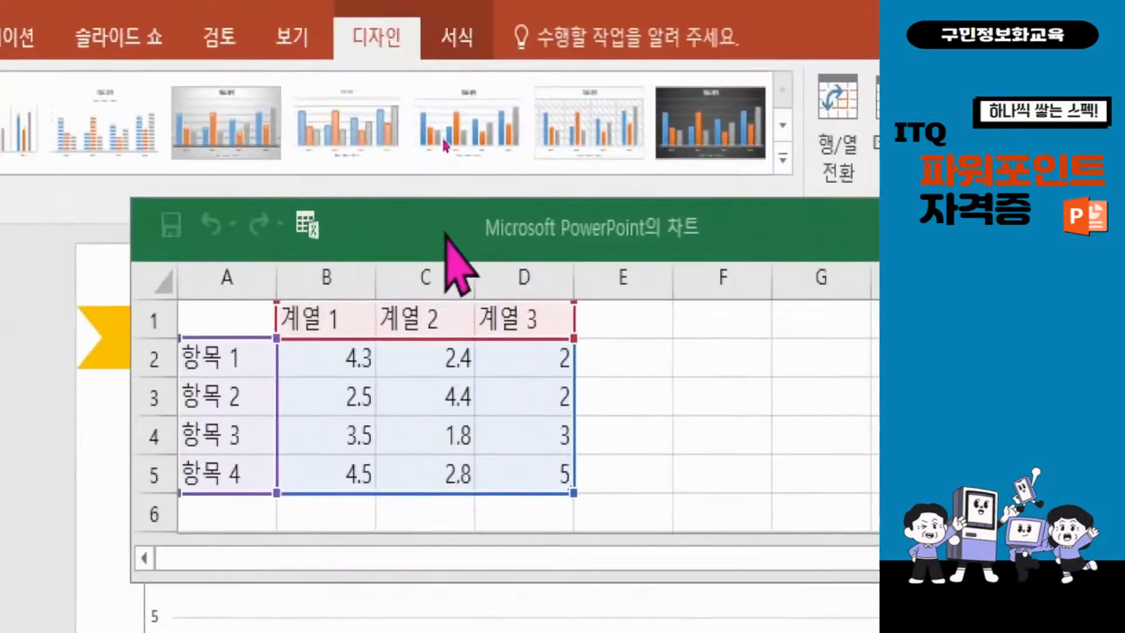
pyautogui.moveTo(445, 216); pyautogui.dragTo(419, 122)
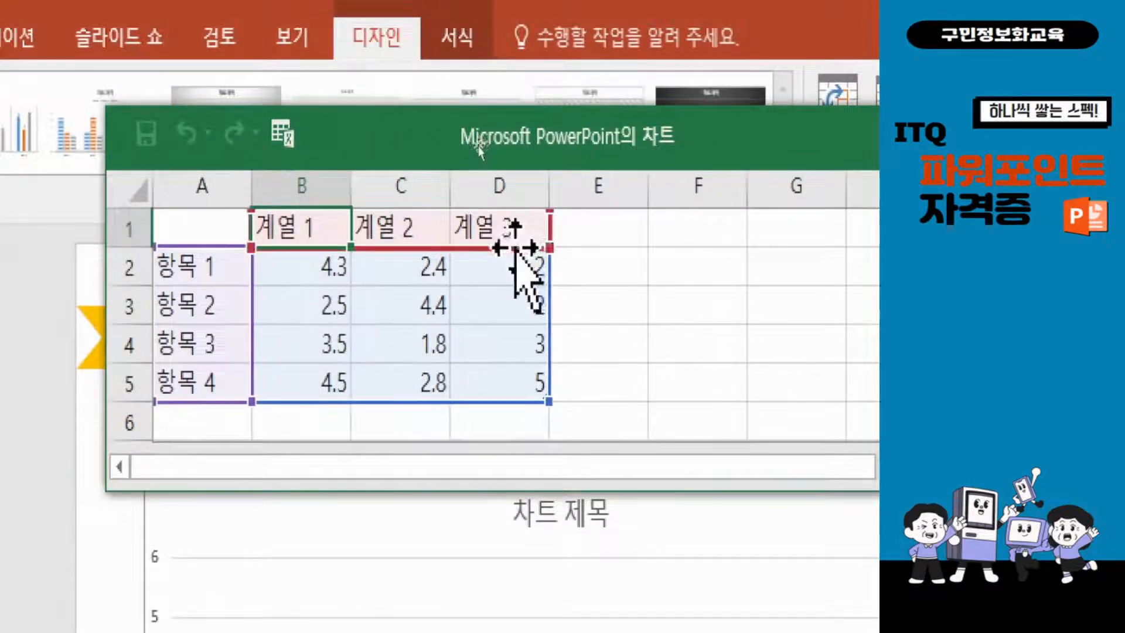
# Step: Replace the first category name in cell A2 of the chart data with 서울특별시
pyautogui.click(200, 276)
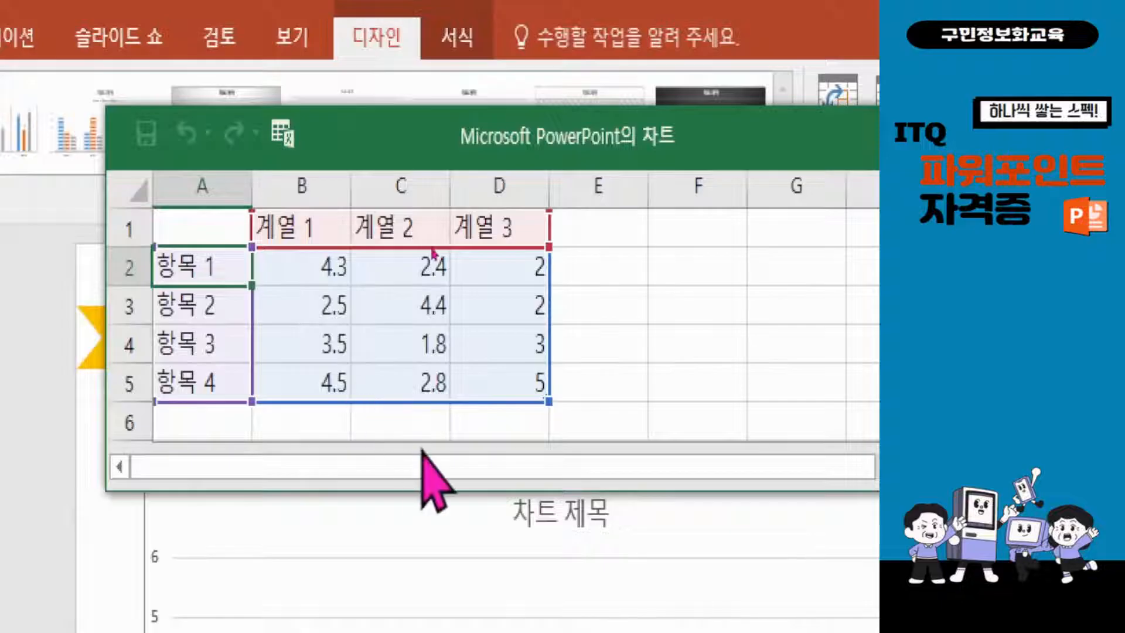
pyautogui.write('tjdn')
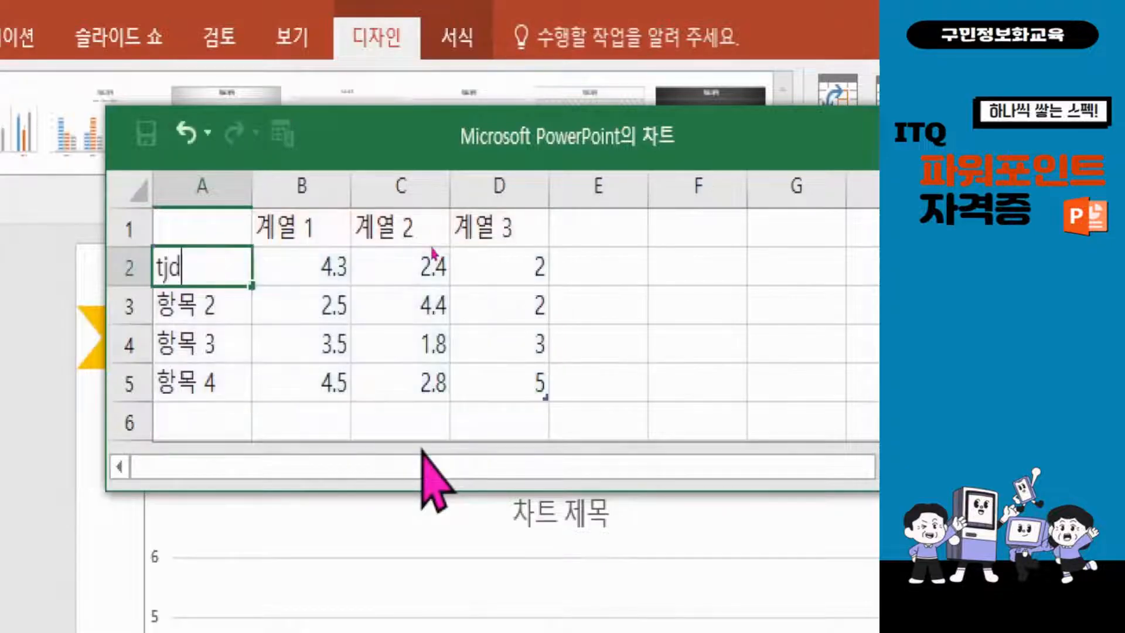
pyautogui.press('BackSpace')
pyautogui.press('BackSpace')
pyautogui.press('BackSpace')
pyautogui.write('tjdnfxmrquf')
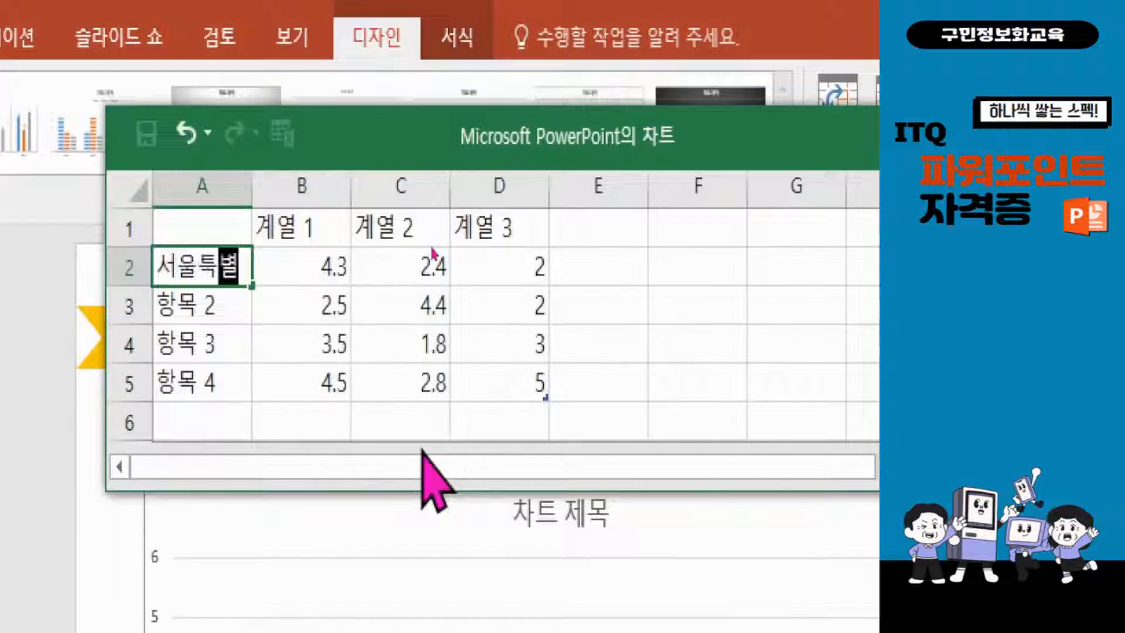
pyautogui.write('tl')
pyautogui.press('Return')
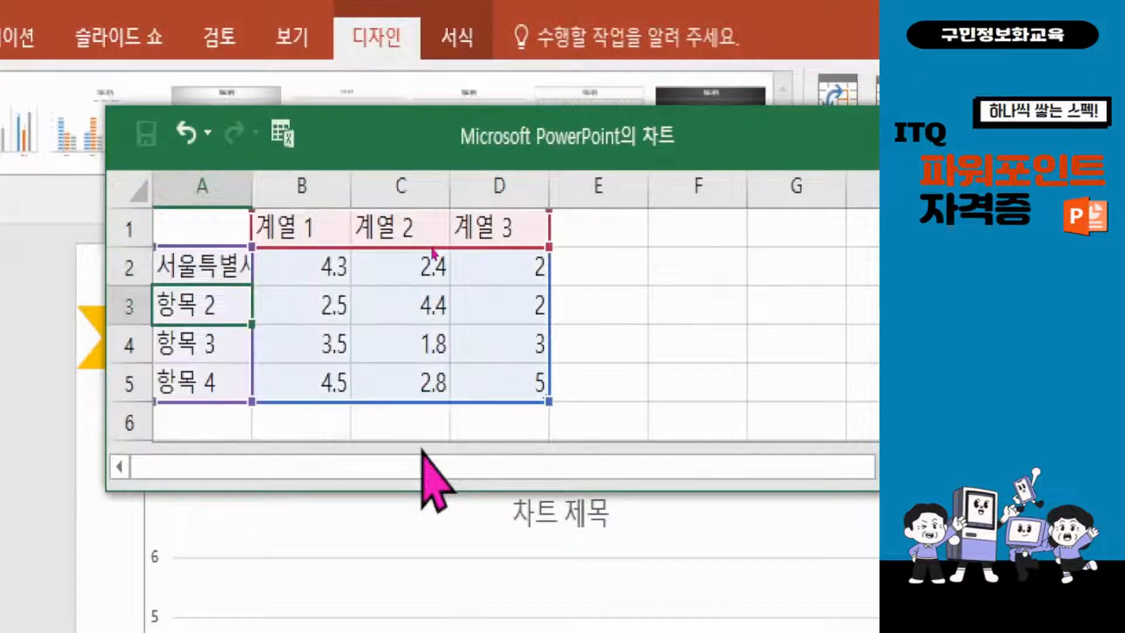
# Step: Replace the second category name in cell A3 of the chart data with 대전광역시
pyautogui.write('ㅐ전')
pyautogui.press('BackSpace')
pyautogui.press('BackSpace')
pyautogui.press('BackSpace')
pyautogui.press('BackSpace')
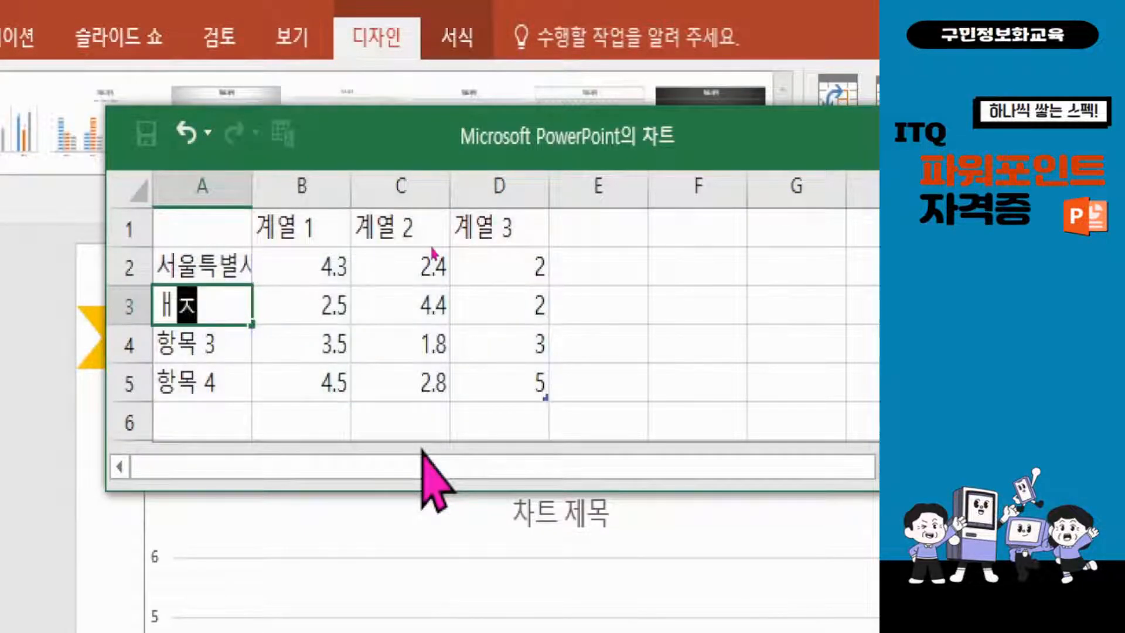
pyautogui.write('eowjsrhkddu')
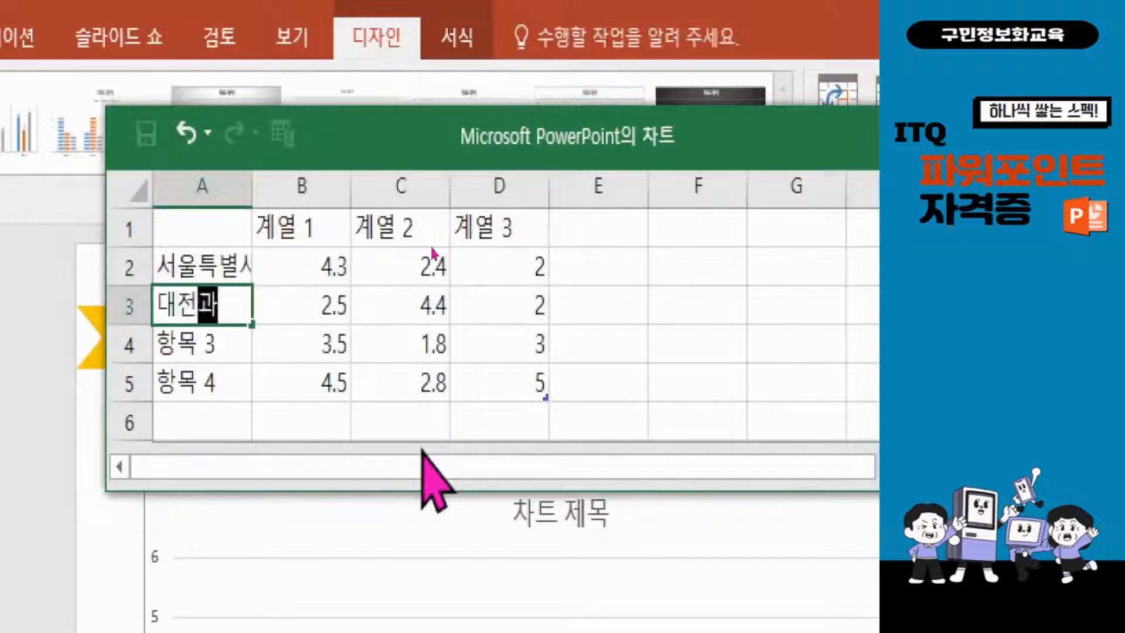
pyautogui.write('rtl')
pyautogui.press('Return')
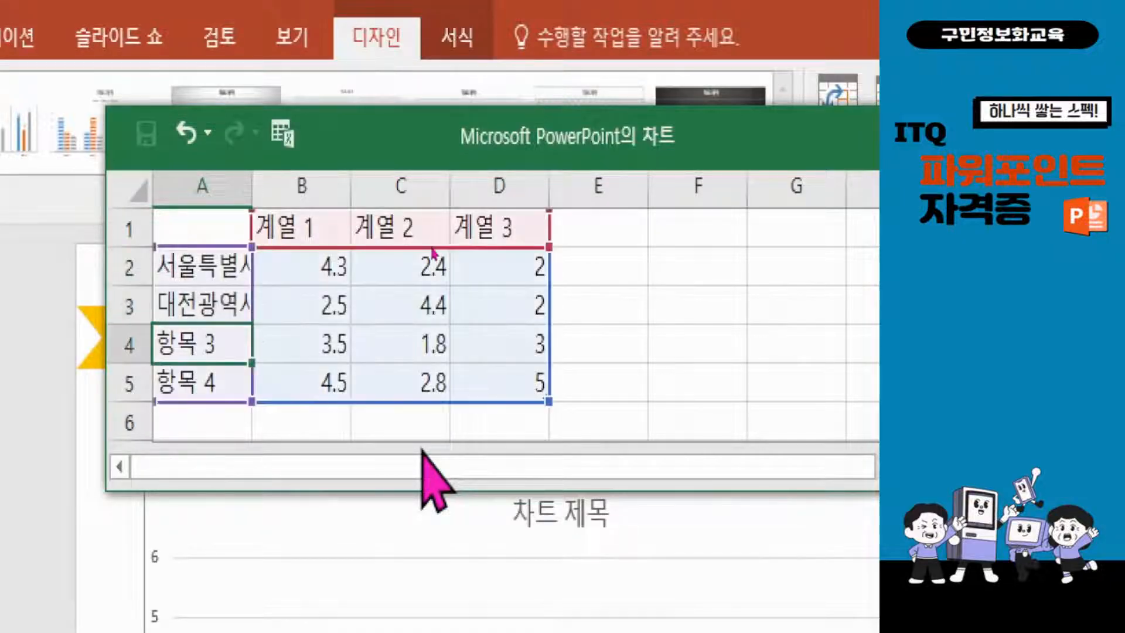
# Step: Enter 대구광역시 in A4 and 부산광역시 in A5 as the third and fourth category names
pyautogui.write('eornrh')
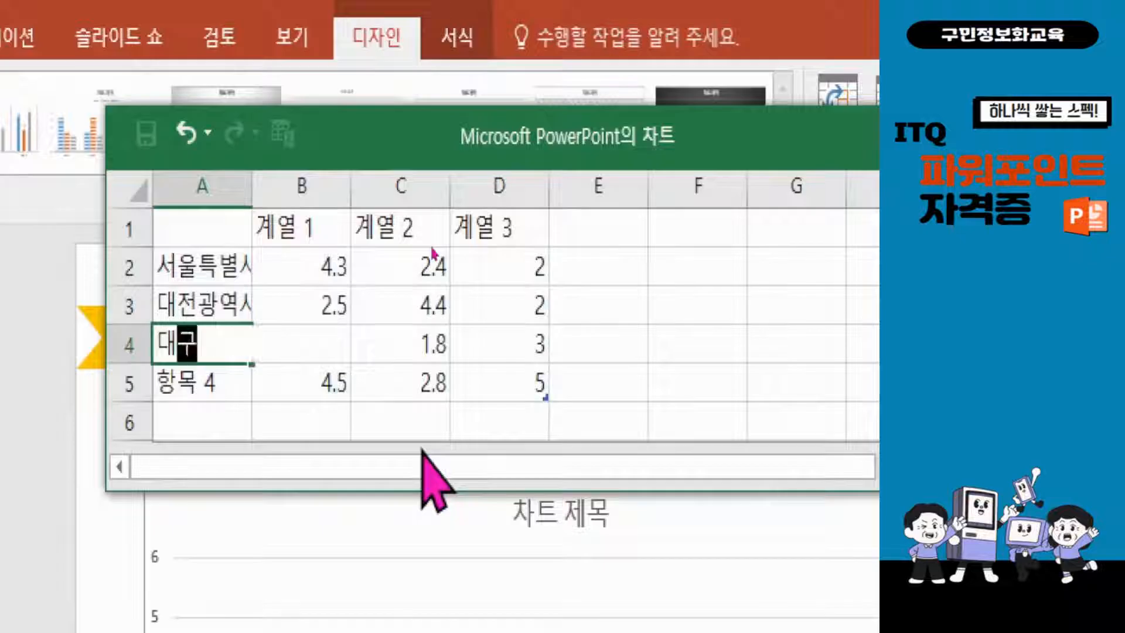
pyautogui.write('kddurtl')
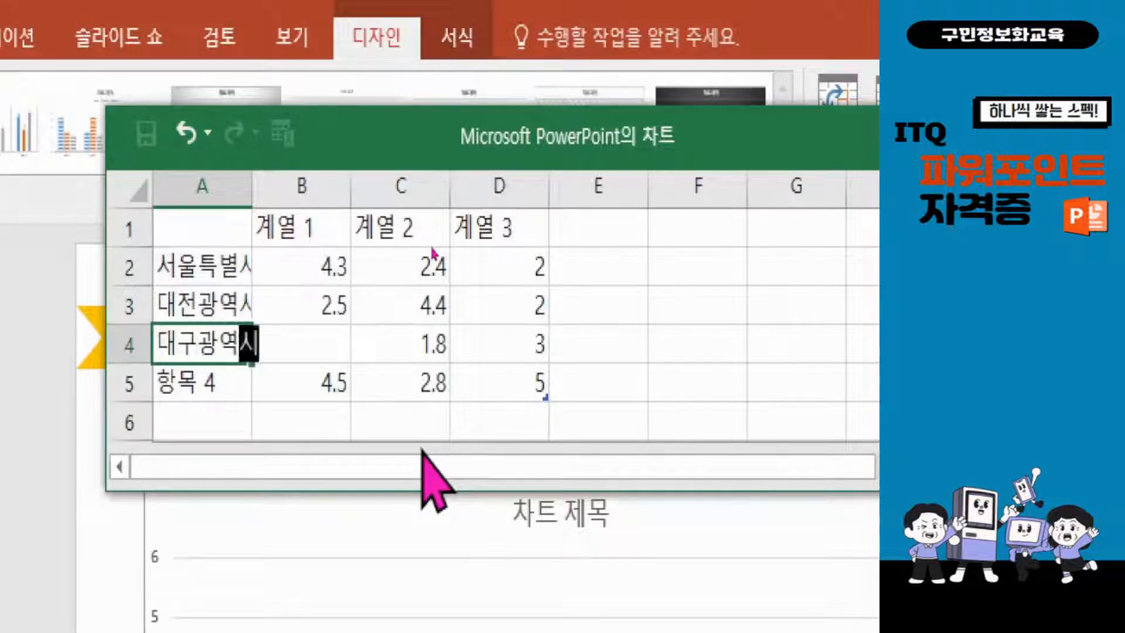
pyautogui.press('Return')
pyautogui.write('ahtks')
pyautogui.press('BackSpace')
pyautogui.press('BackSpace')
pyautogui.press('BackSpace')
pyautogui.press('BackSpace')
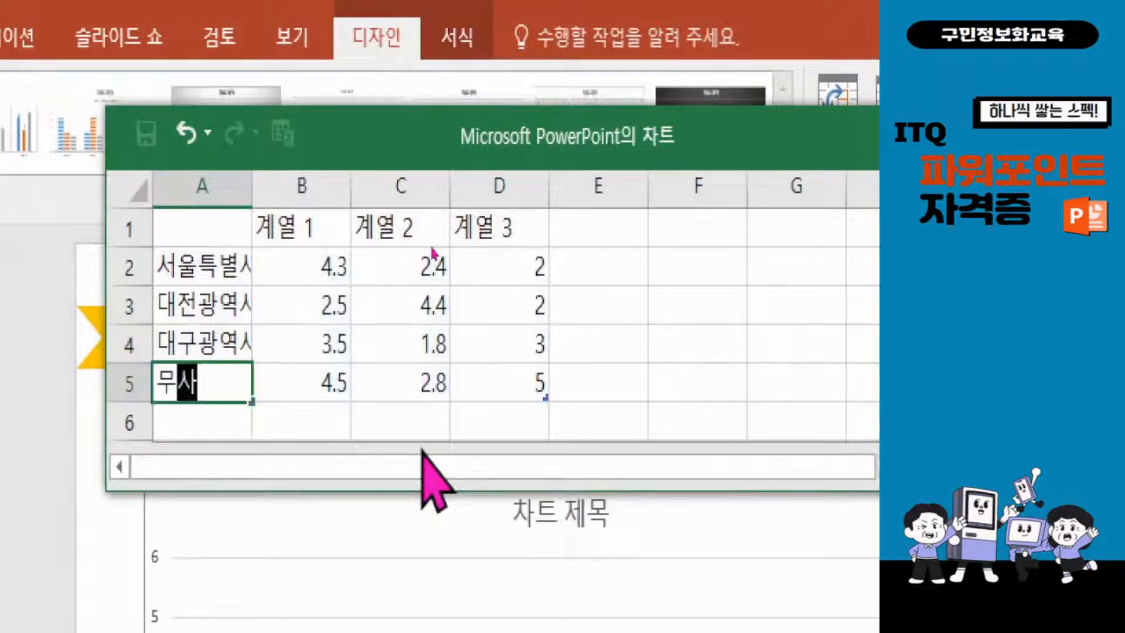
pyautogui.write('qntksrhkddurt')
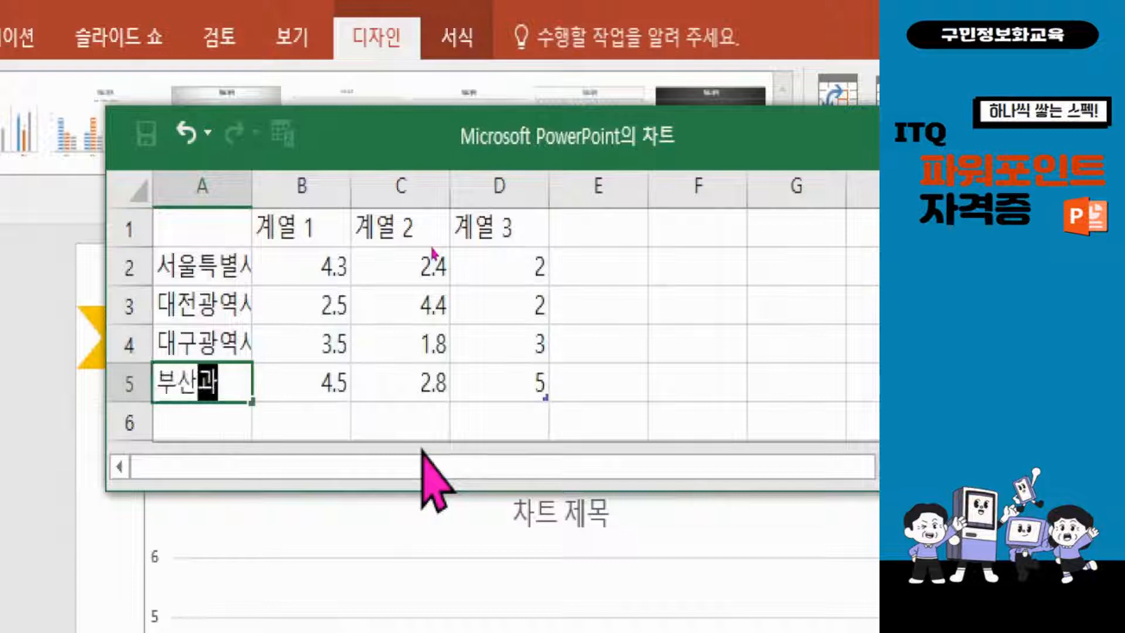
pyautogui.write('l')
pyautogui.press('Return')
# Step: Add 광주광역시 as a fifth category in A6 and enlarge the data sheet window and column A to fit the names
pyautogui.write('rhkdwnr')
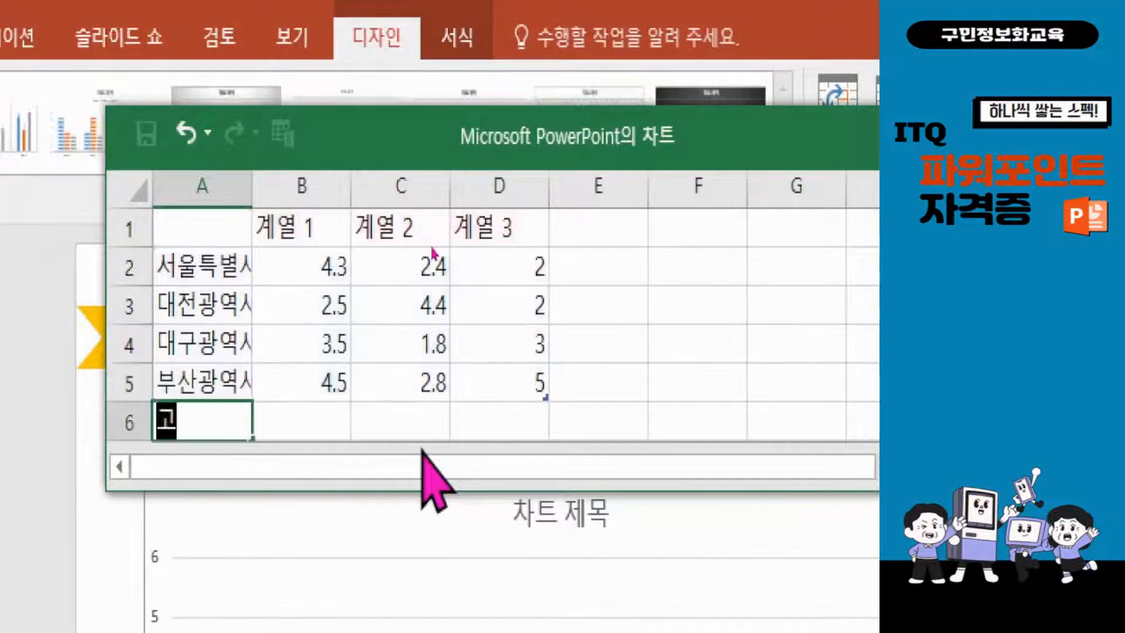
pyautogui.write('hkdd')
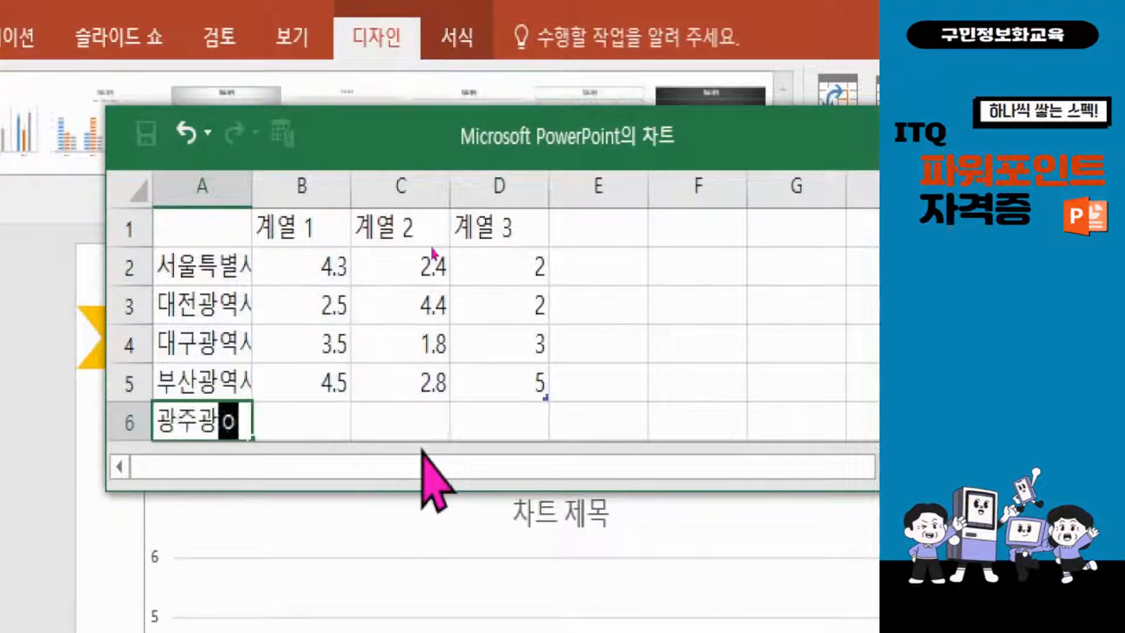
pyautogui.write('urtl')
pyautogui.press('Return')
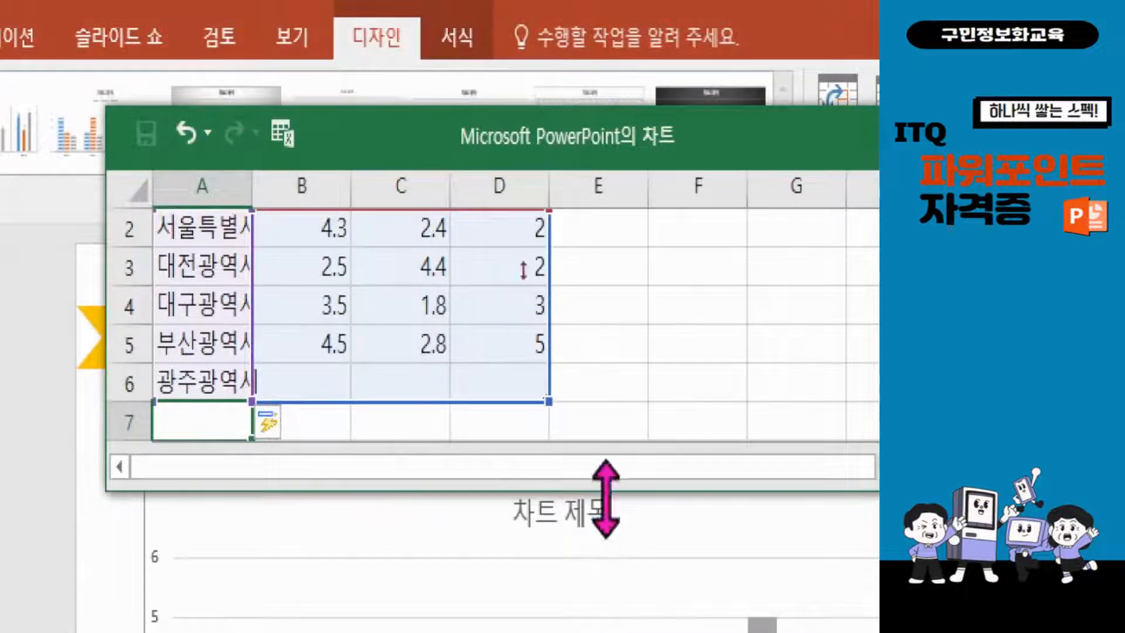
pyautogui.moveTo(606, 497); pyautogui.dragTo(605, 550)
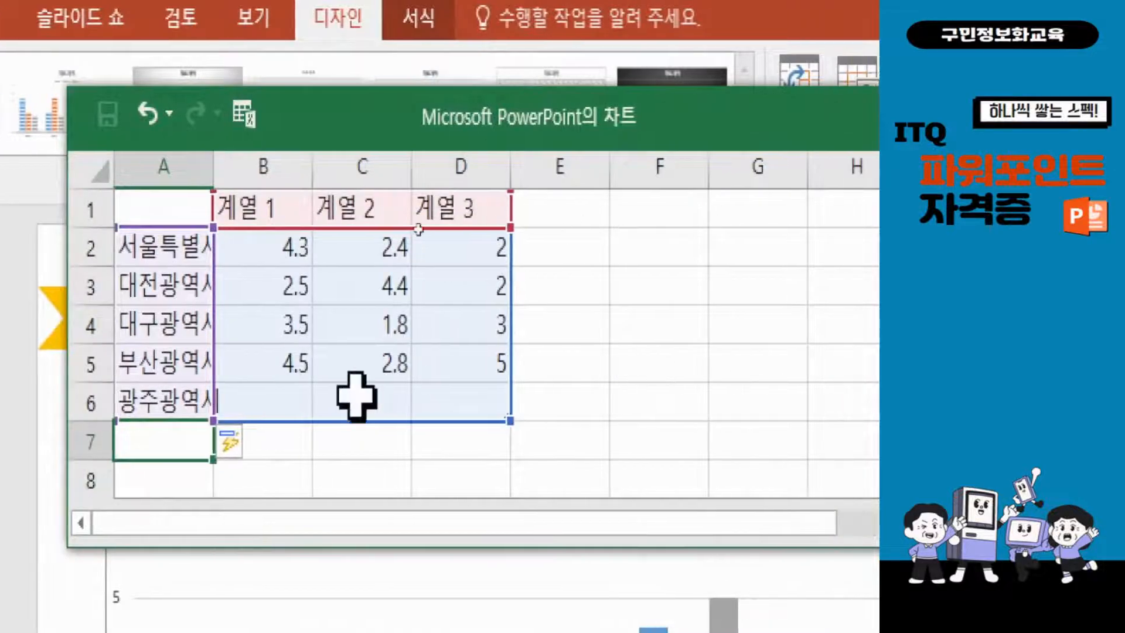
pyautogui.doubleClick(215, 172)
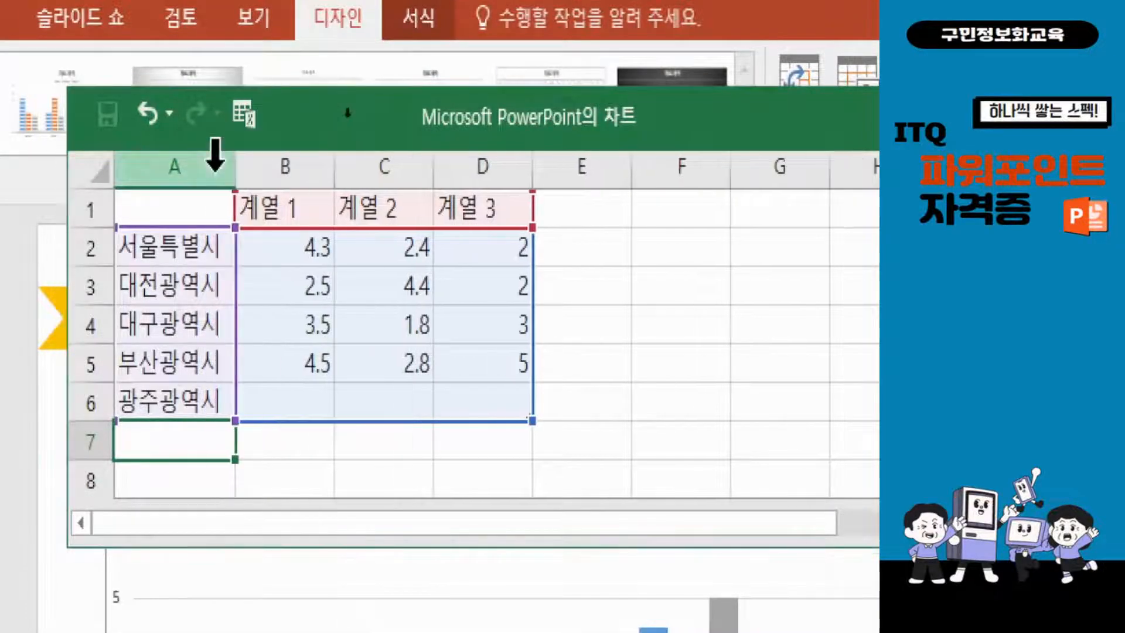
# Step: Name the first data series 전기차(만원) in cell B1 and widen column B to show the full heading
pyautogui.click(289, 215)
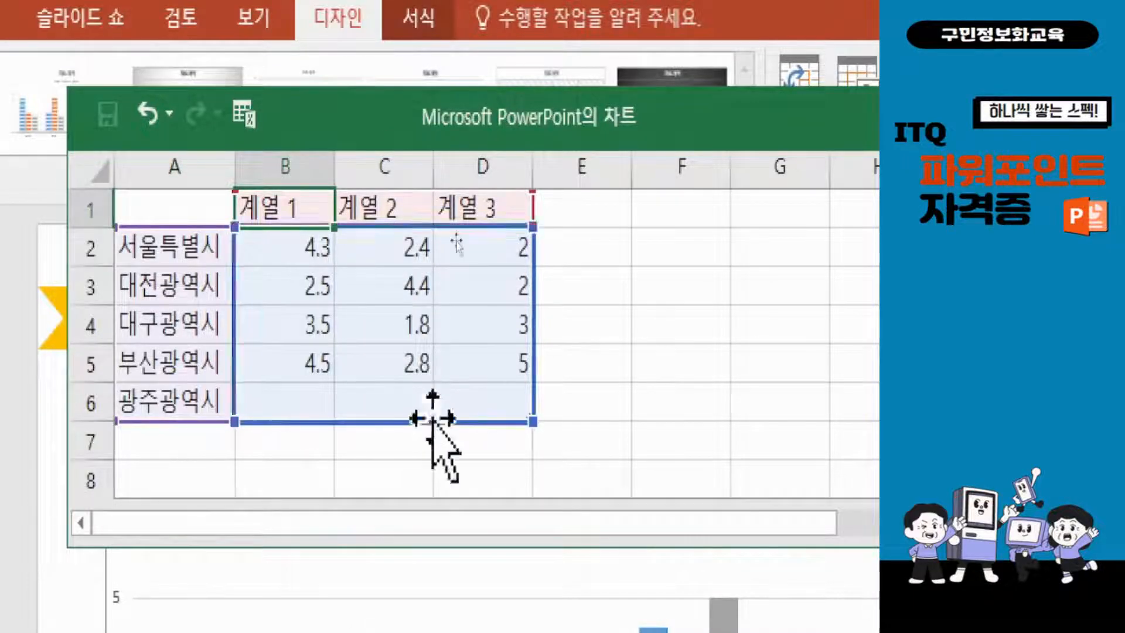
pyautogui.write('전기차')
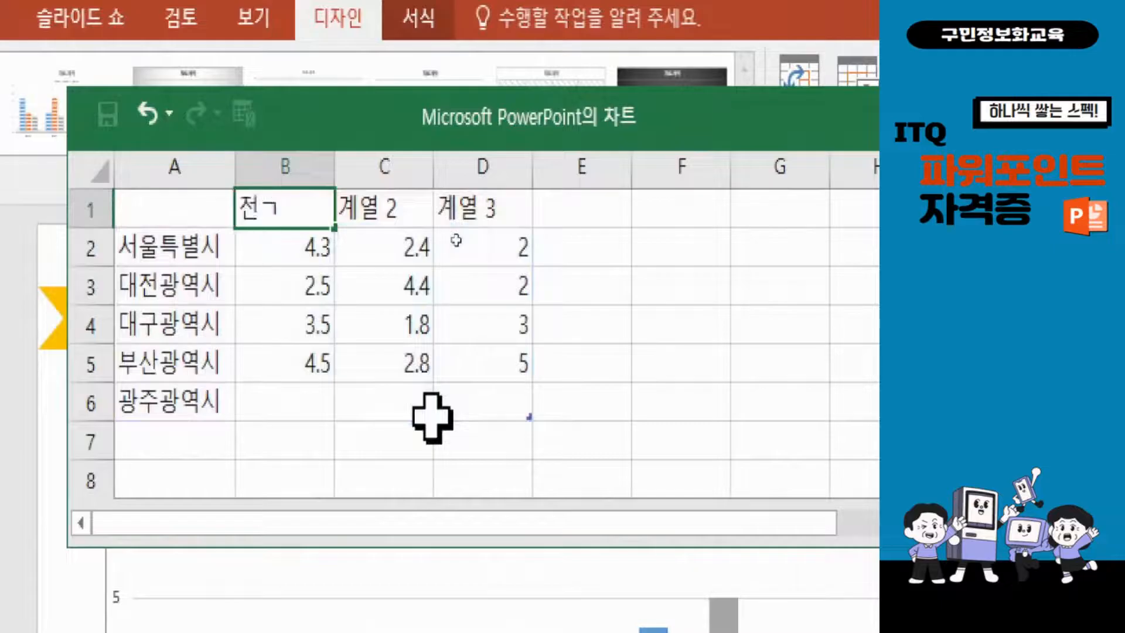
pyautogui.write('(마')
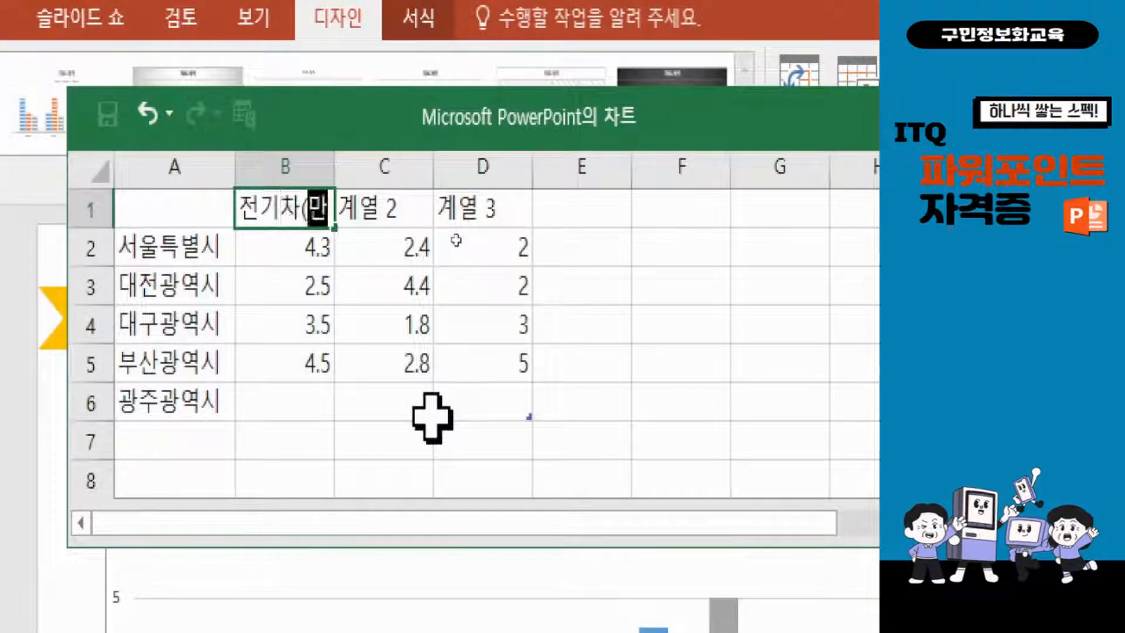
pyautogui.write('원)')
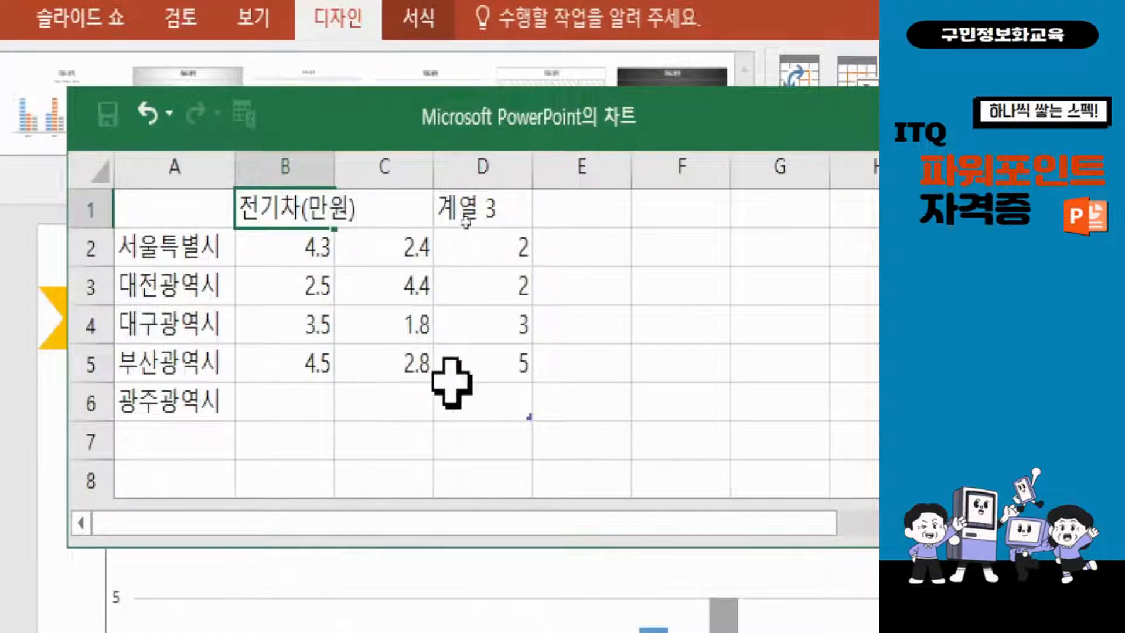
pyautogui.click(335, 159)
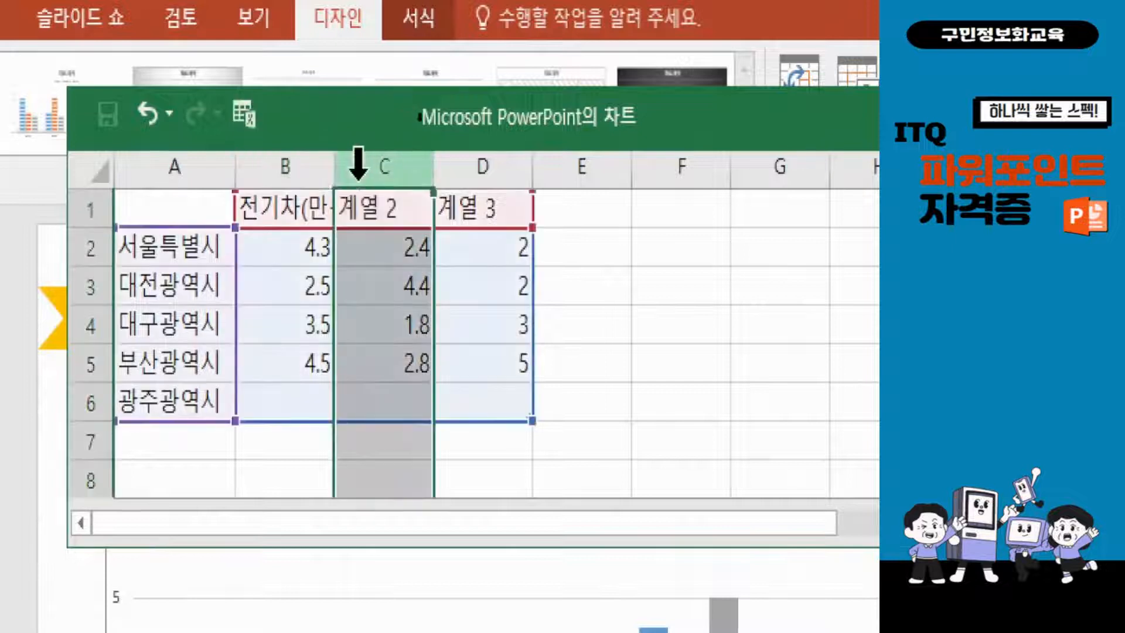
pyautogui.moveTo(334, 166); pyautogui.dragTo(372, 167)
# Step: Name the second data series 수소차(만원) in cell C1 and fit column C's width to the heading
pyautogui.click(409, 214)
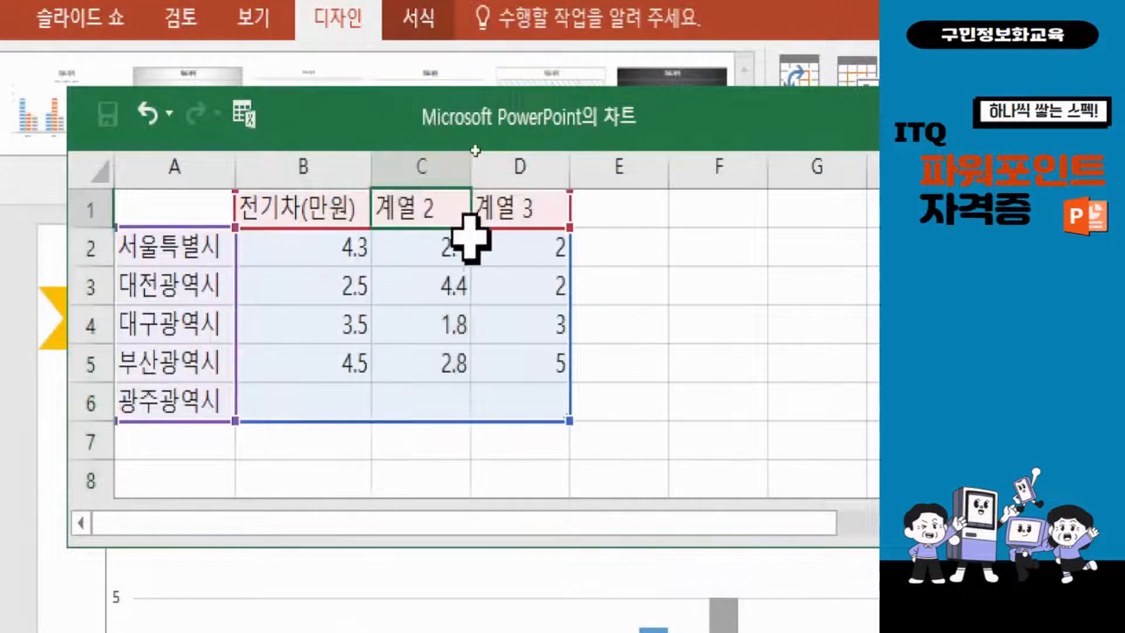
pyautogui.write('수')
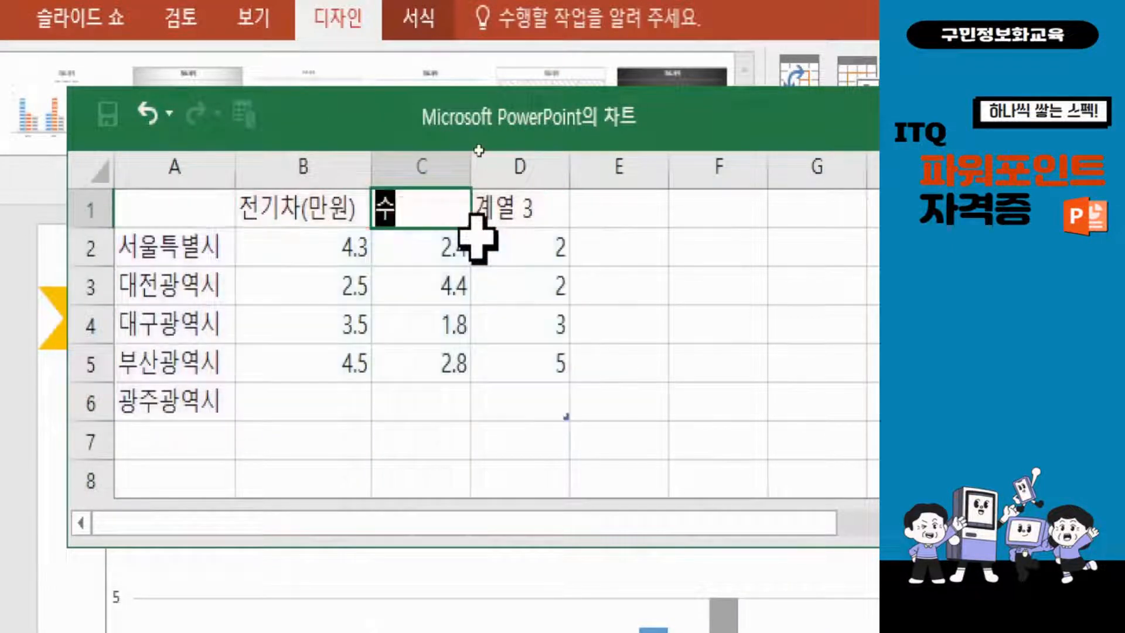
pyautogui.write('소차(만우')
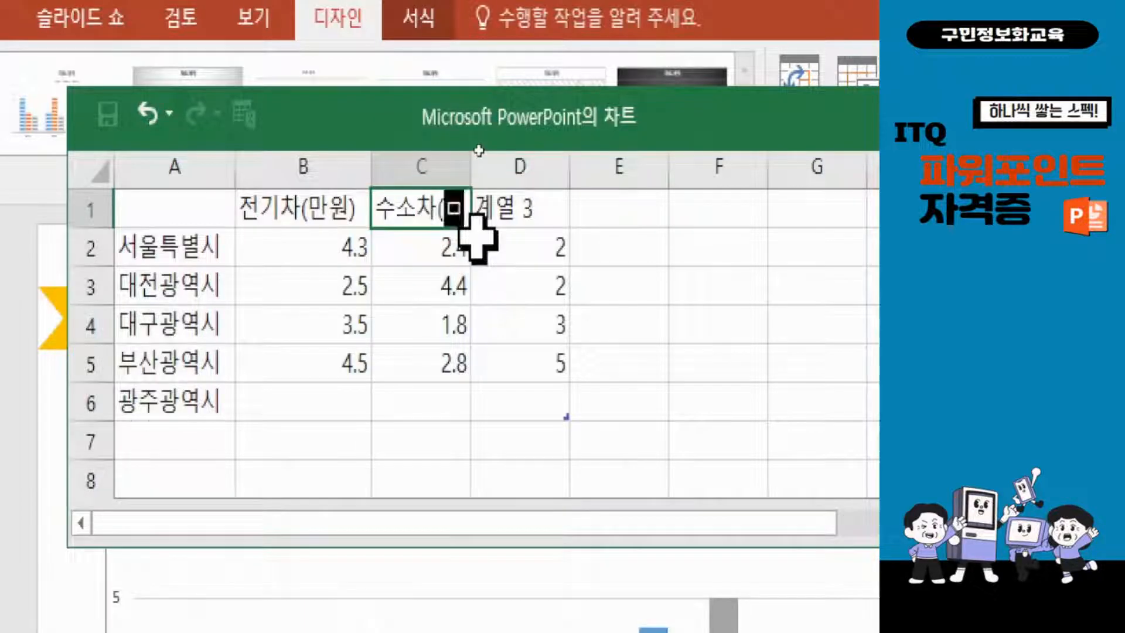
pyautogui.write(')')
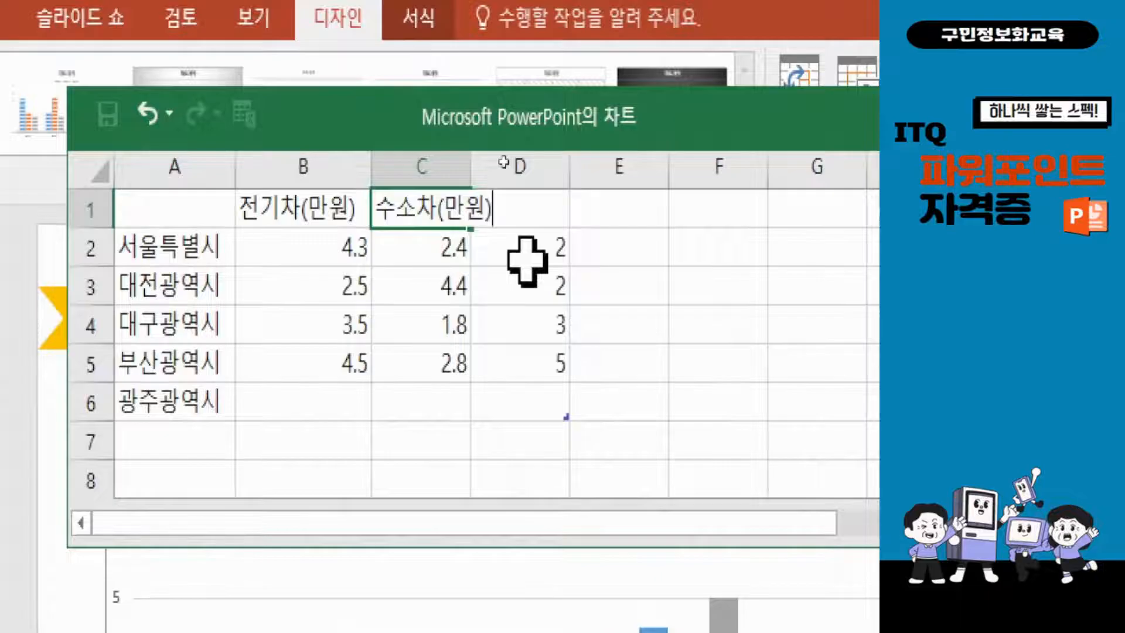
pyautogui.press('Return')
pyautogui.doubleClick(471, 166)
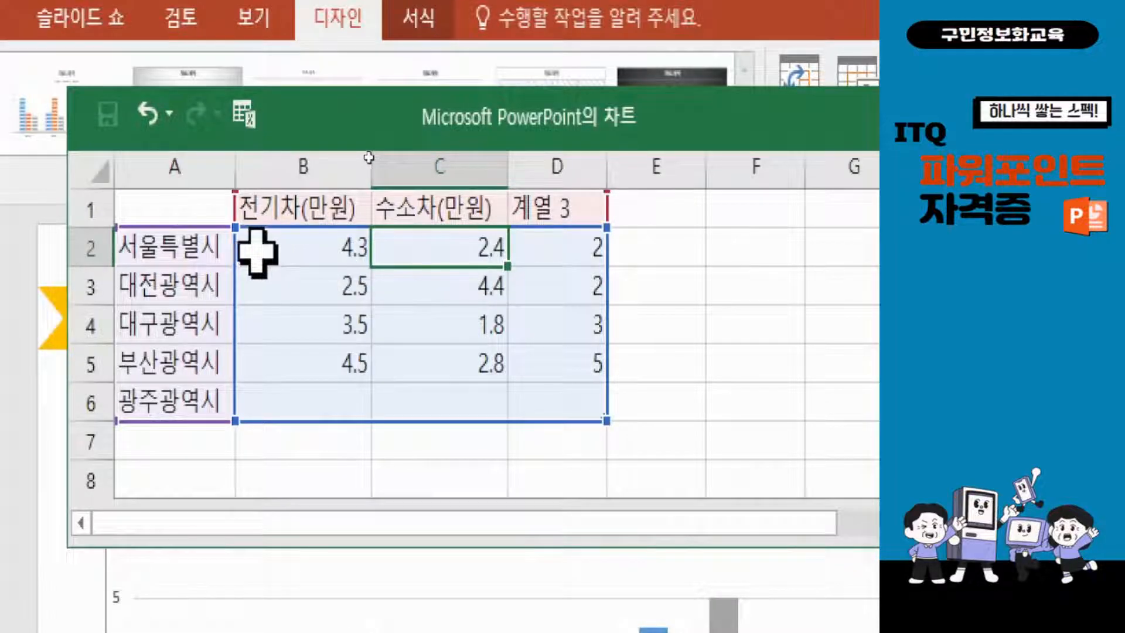
# Step: Delete the unused 계열 3 column D from the chart's data sheet
pyautogui.moveTo(256, 252); pyautogui.dragTo(435, 389)
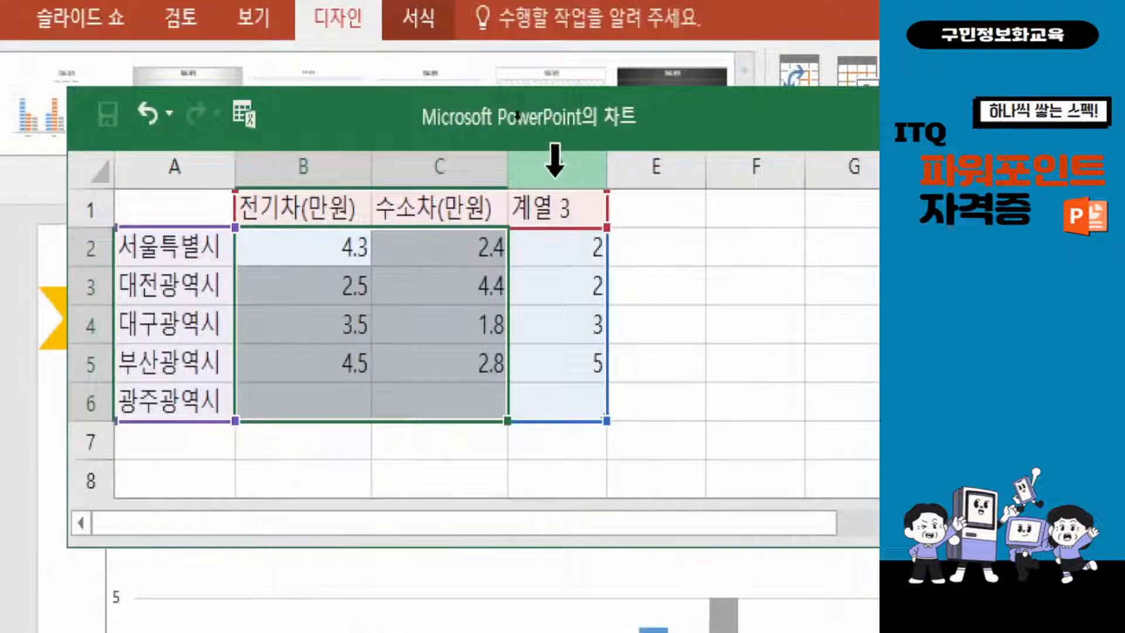
pyautogui.click(554, 159)
pyautogui.rightClick(557, 188)
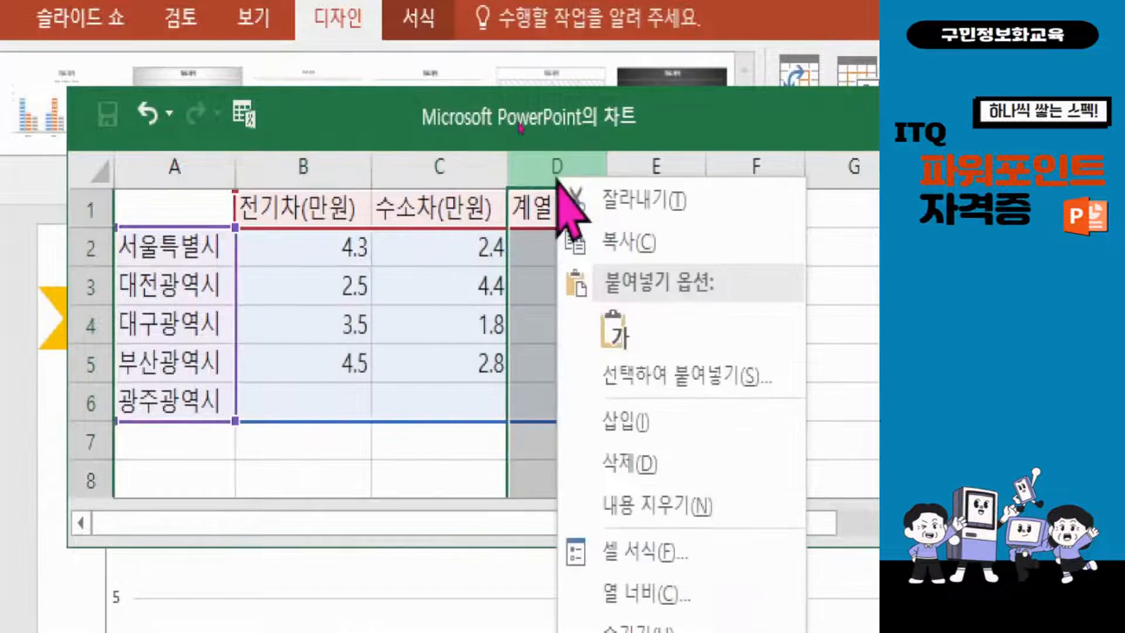
pyautogui.click(630, 463)
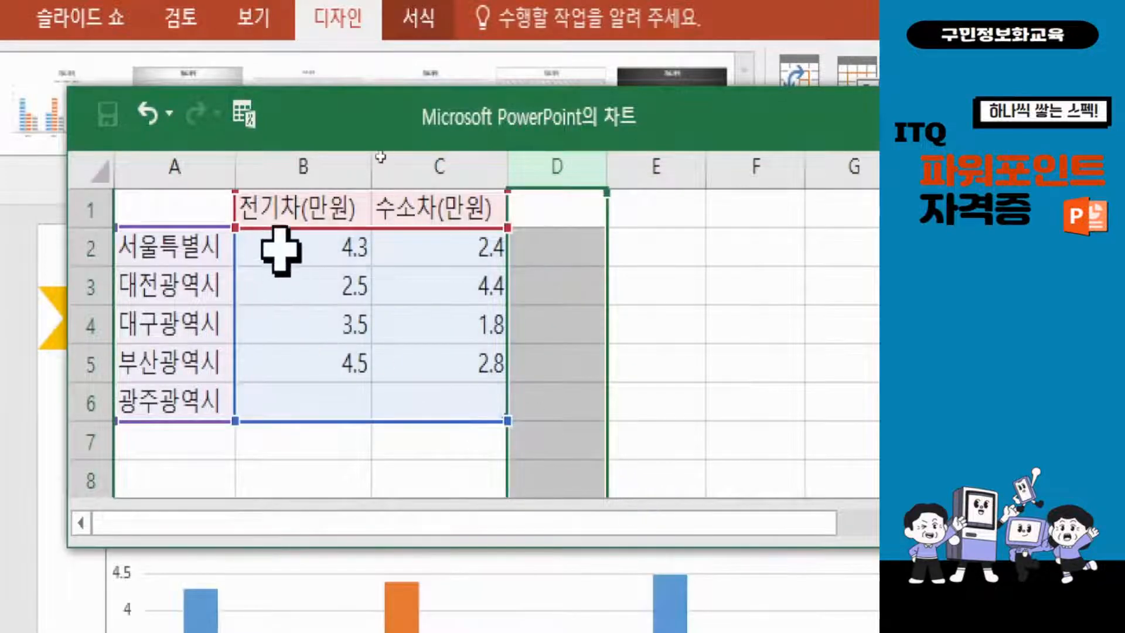
# Step: Enter the 전기차(만원) values 400, 700, 450, 500 and 500 in cells B2 to B6
pyautogui.moveTo(271, 251)
pyautogui.mouseDown()
pyautogui.moveTo(415, 364)
pyautogui.moveTo(427, 402)
pyautogui.mouseUp()
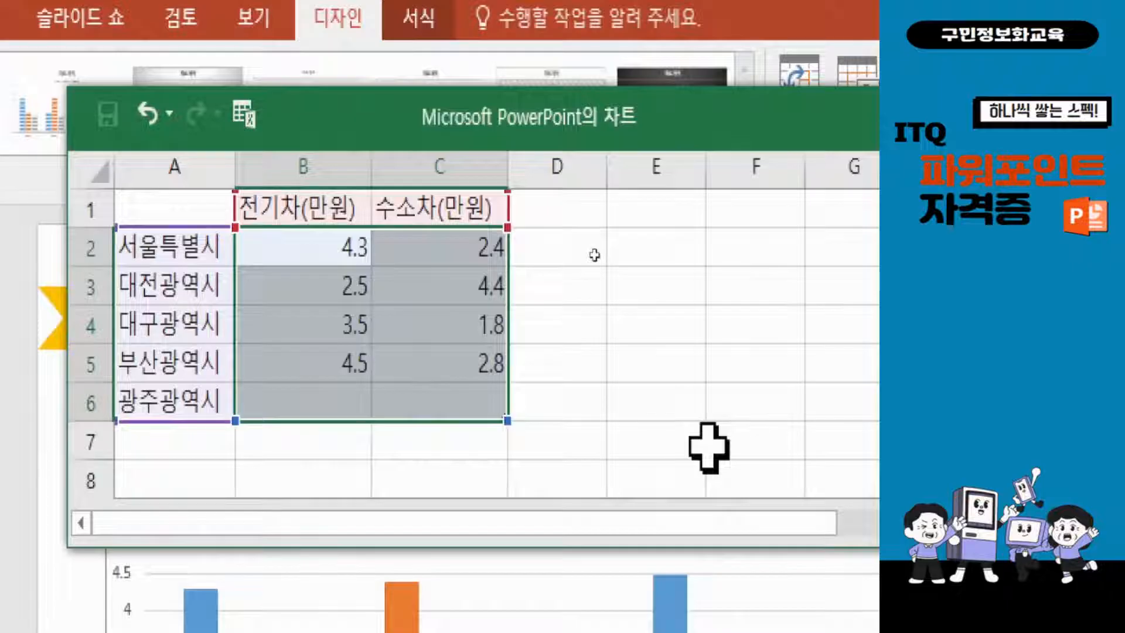
pyautogui.write('400')
pyautogui.press('Return')
pyautogui.write('7')
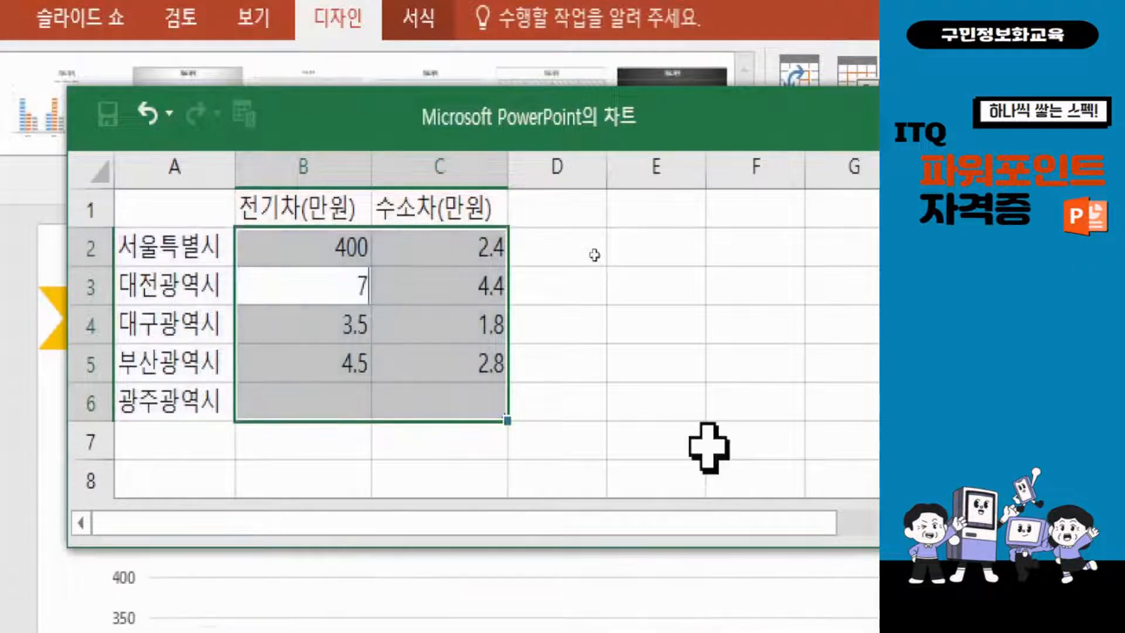
pyautogui.write('00')
pyautogui.press('Return')
pyautogui.write('450')
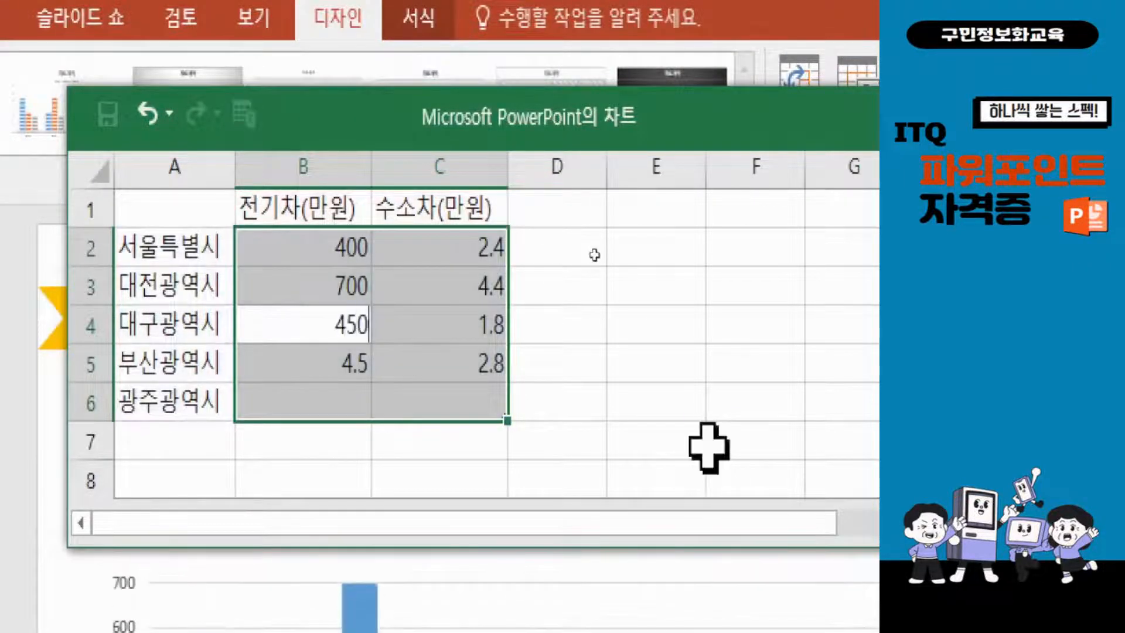
pyautogui.press('Return')
pyautogui.write('500')
pyautogui.press('Return')
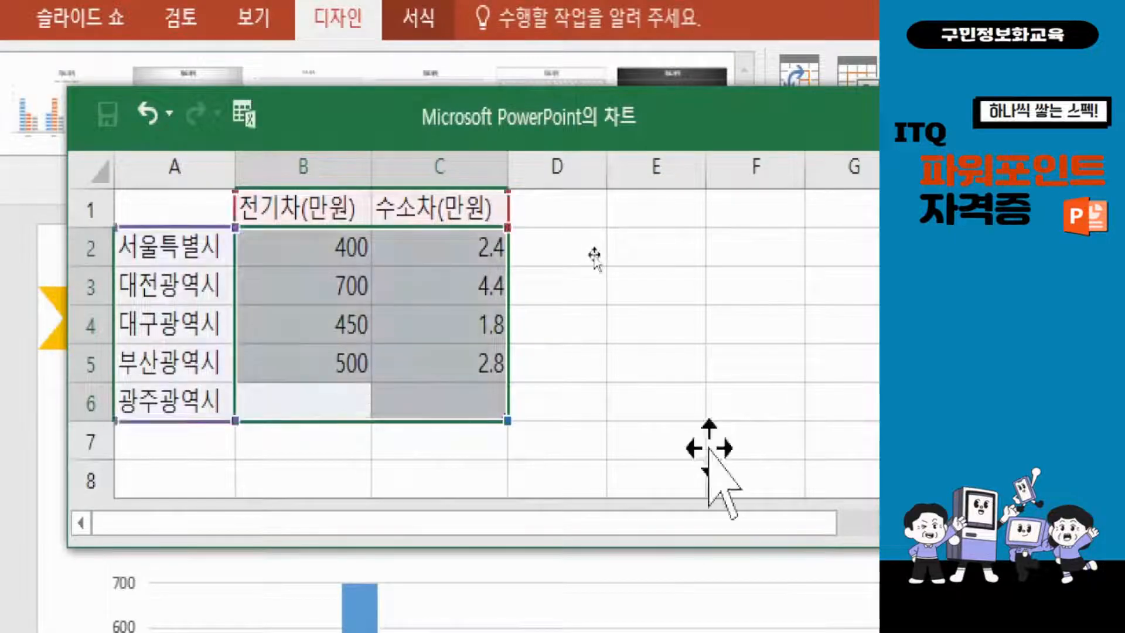
pyautogui.write('500')
pyautogui.press('Return')
# Step: Enter the 수소차(만원) values 1,000, 1,000, 900, 1,200 and 1,000 in cells C2 to C6 and close the data sheet
pyautogui.write('1.')
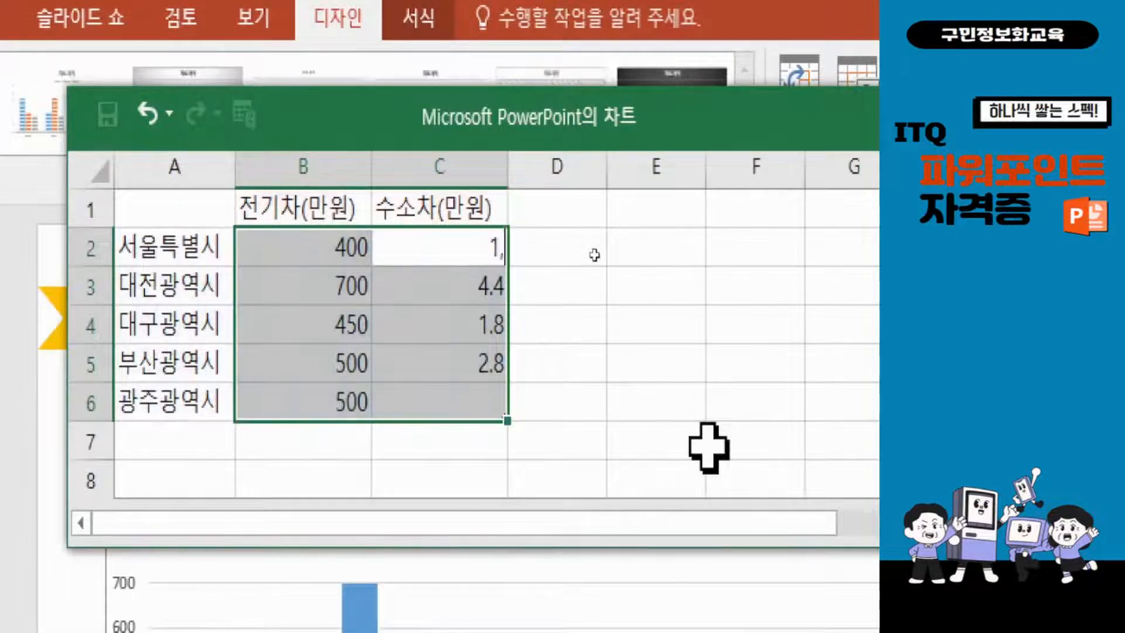
pyautogui.write('000')
pyautogui.press('Return')
pyautogui.write('1,0')
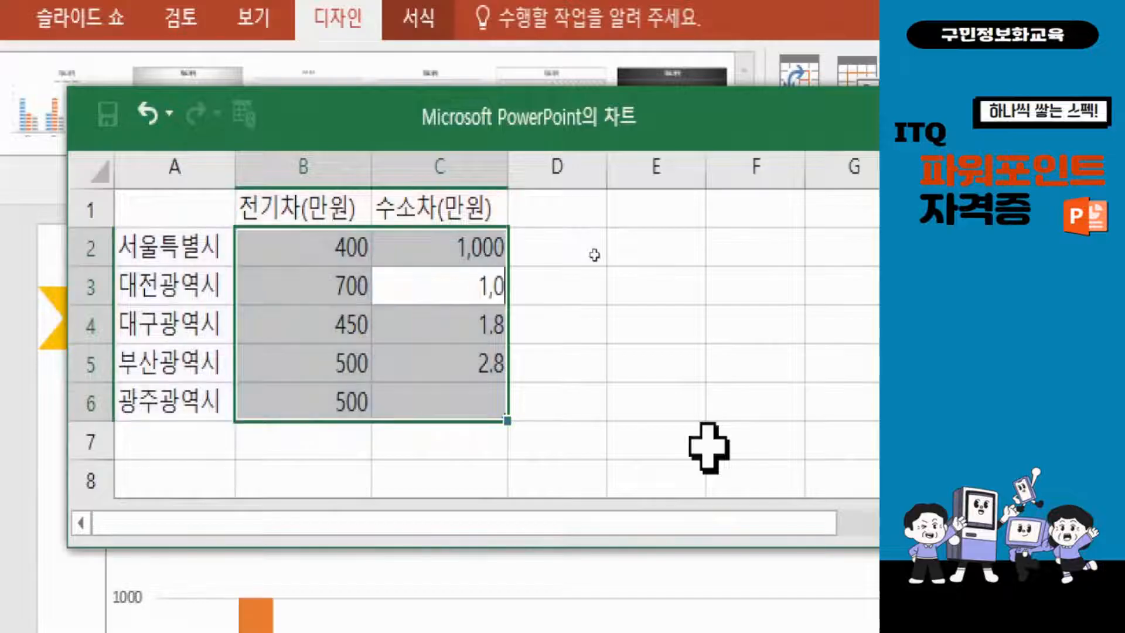
pyautogui.write('00')
pyautogui.press('Return')
pyautogui.write('900')
pyautogui.press('Return')
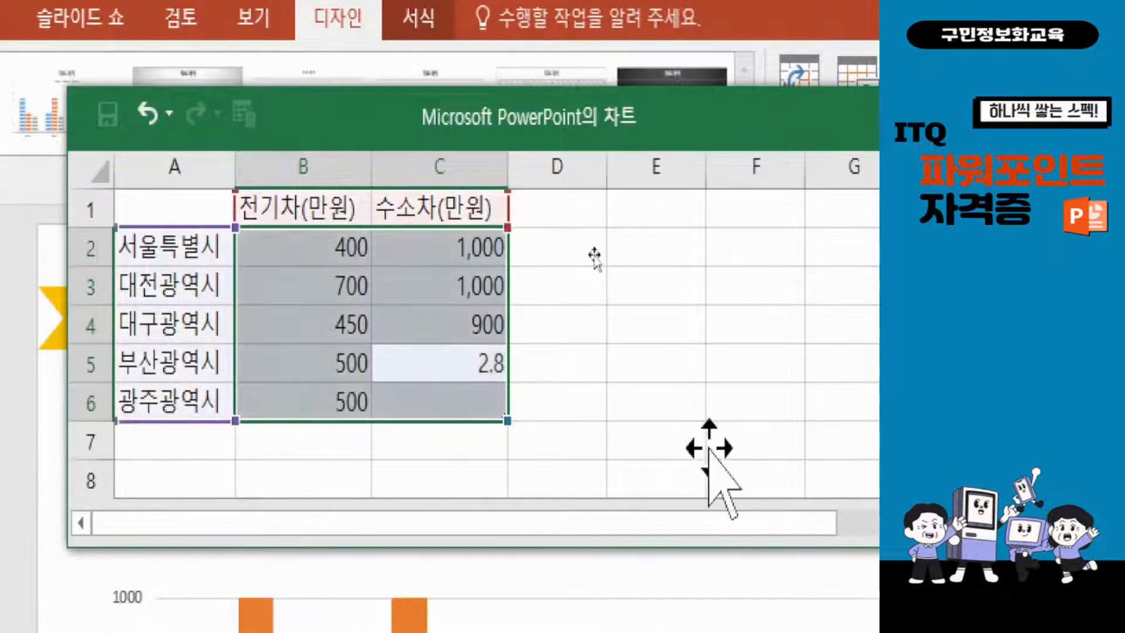
pyautogui.write('1,200')
pyautogui.press('Return')
pyautogui.write('1,')
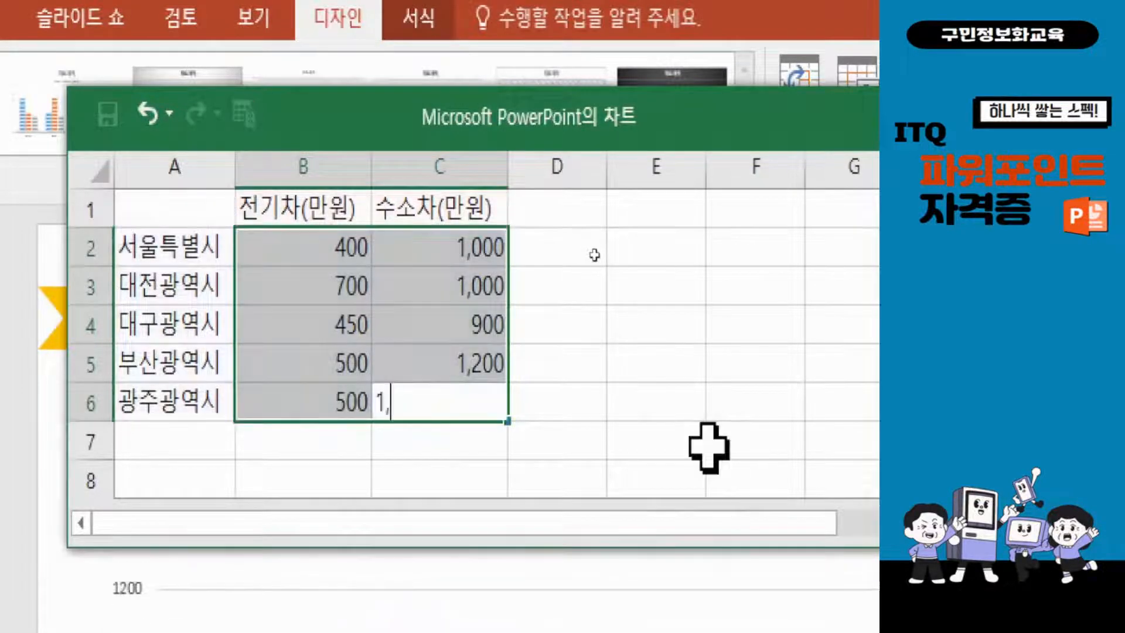
pyautogui.write('000')
pyautogui.press('Return')
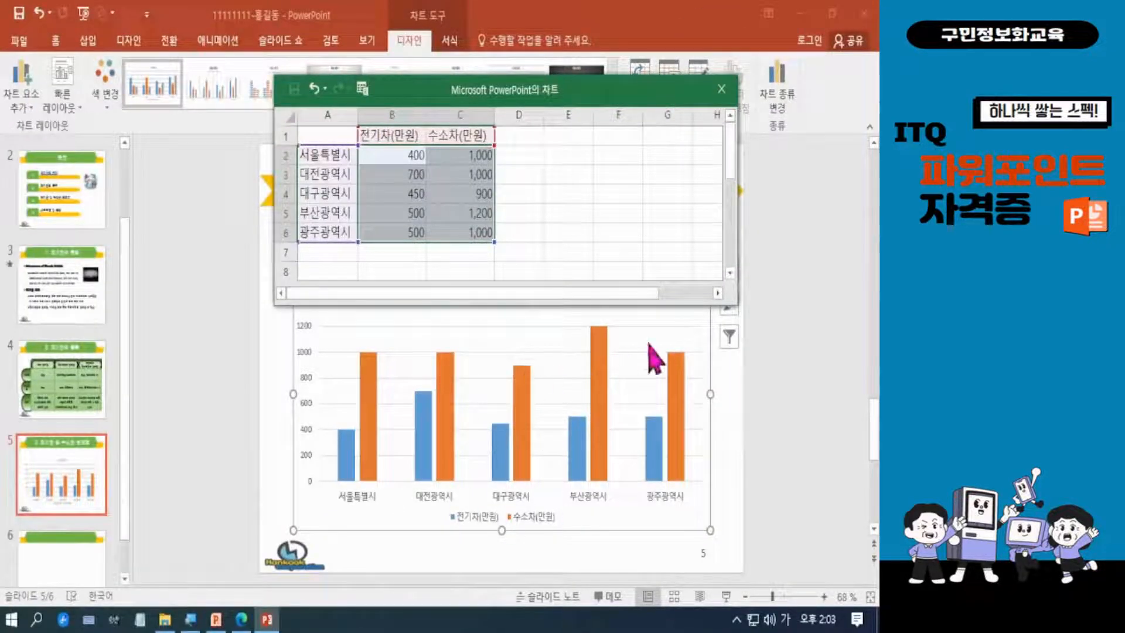
pyautogui.click(721, 89)
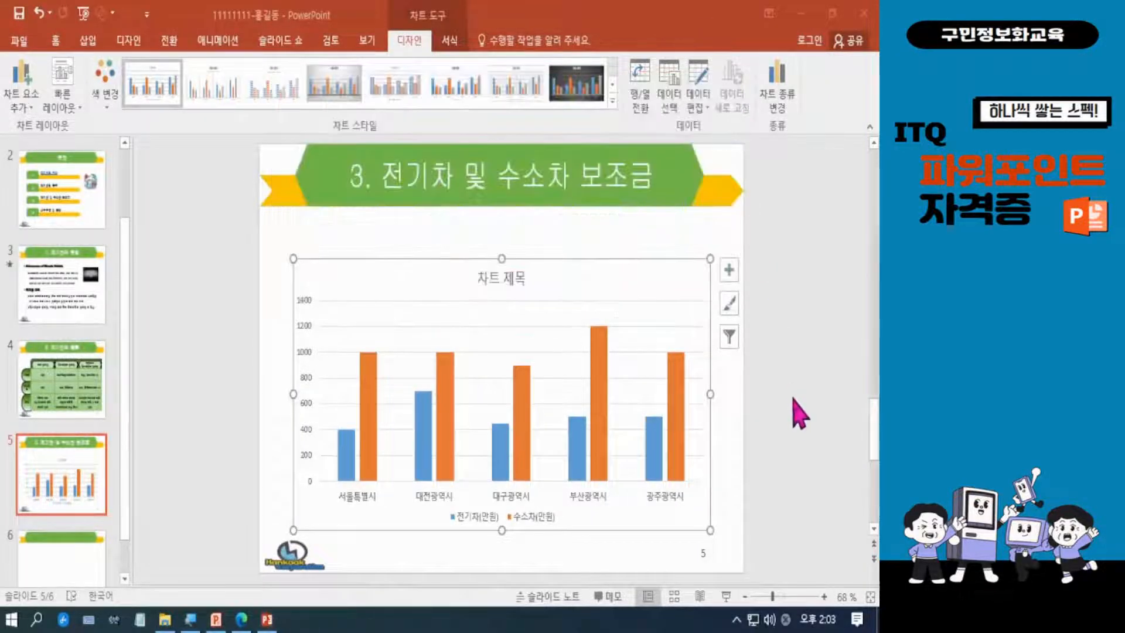